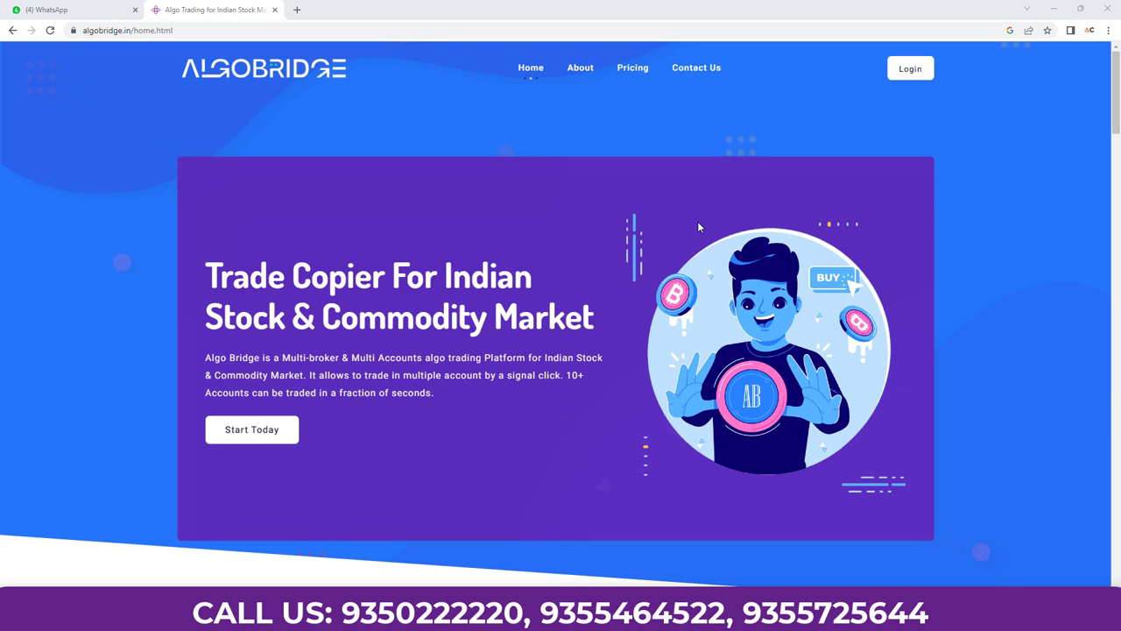
Open the Algobridge login page and log in with the account e-mail and password.
click(908, 72)
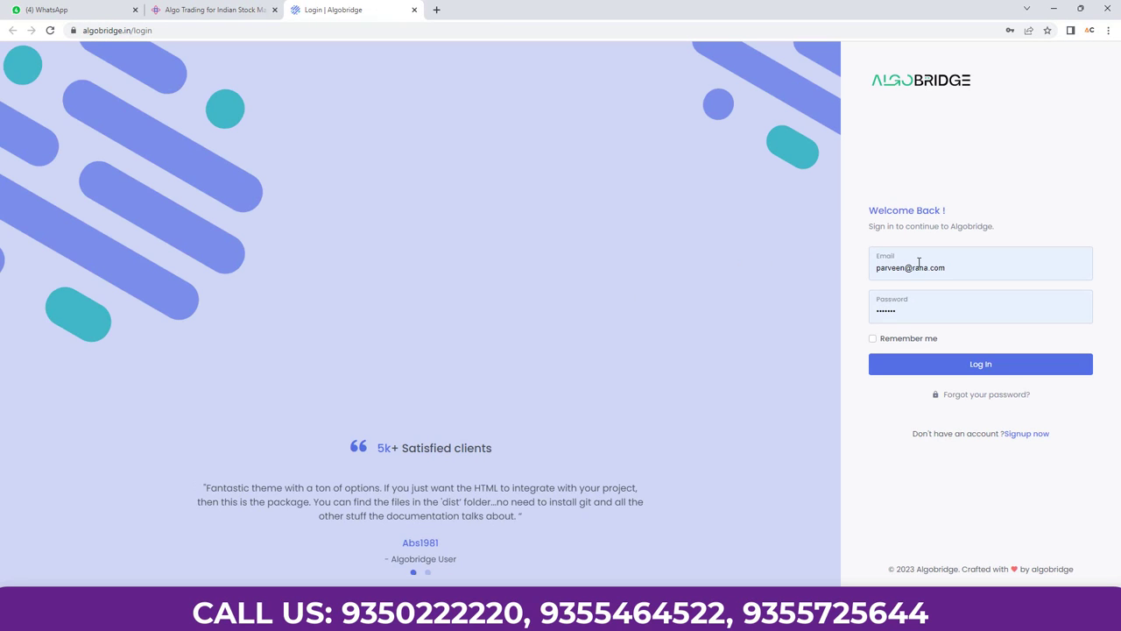
click(950, 267)
drag(985, 273, 836, 273)
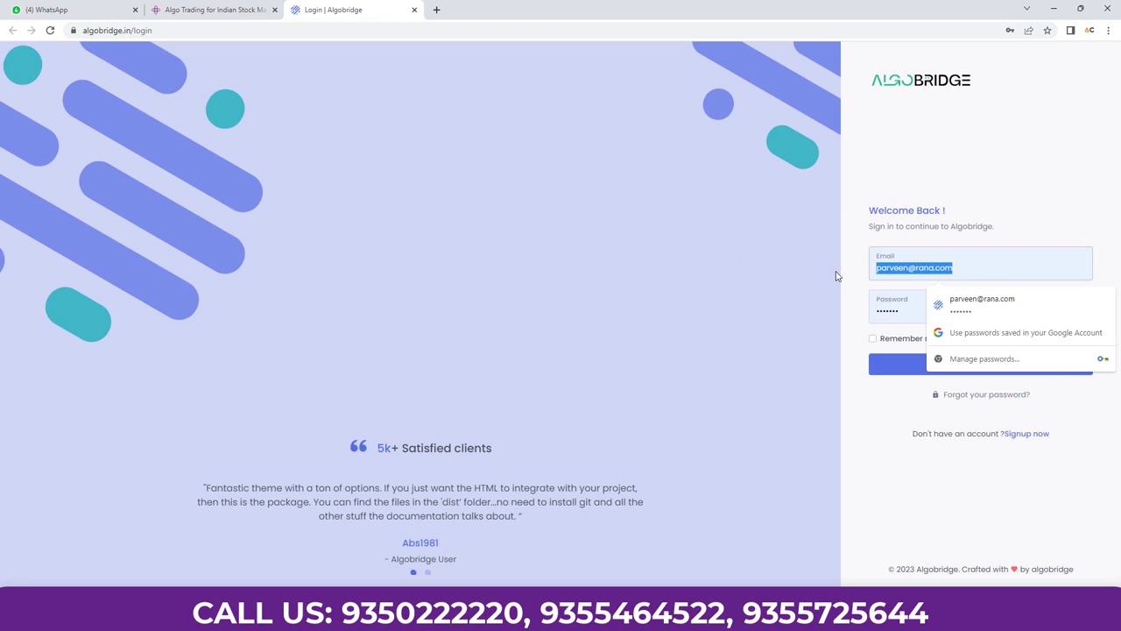
text(se)
click(980, 299)
double_click(946, 315)
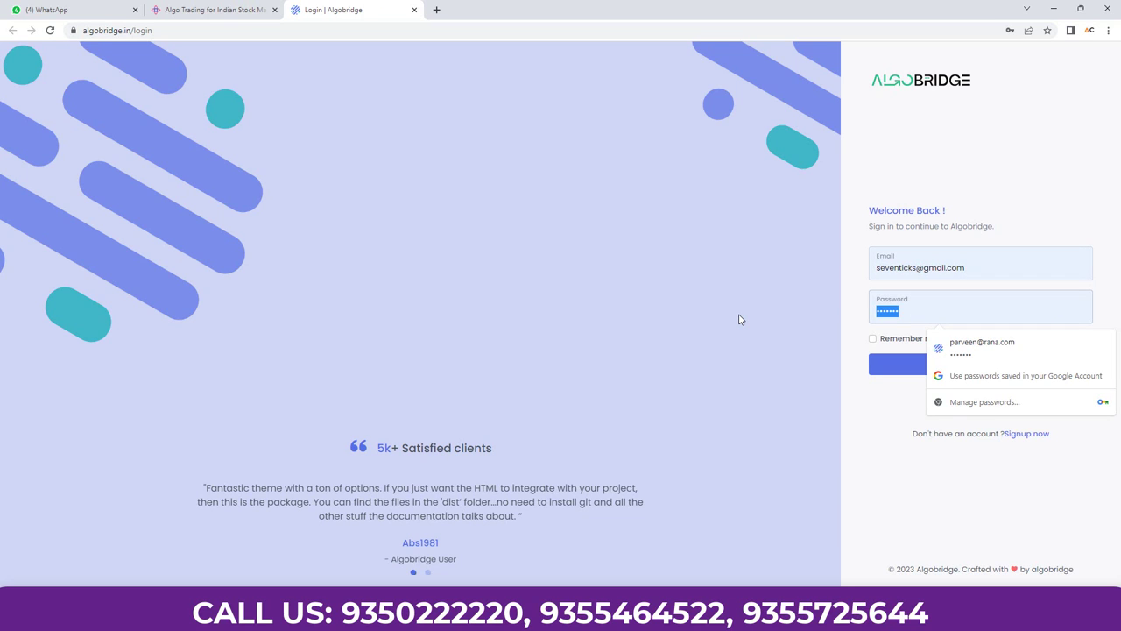
text(••••••)
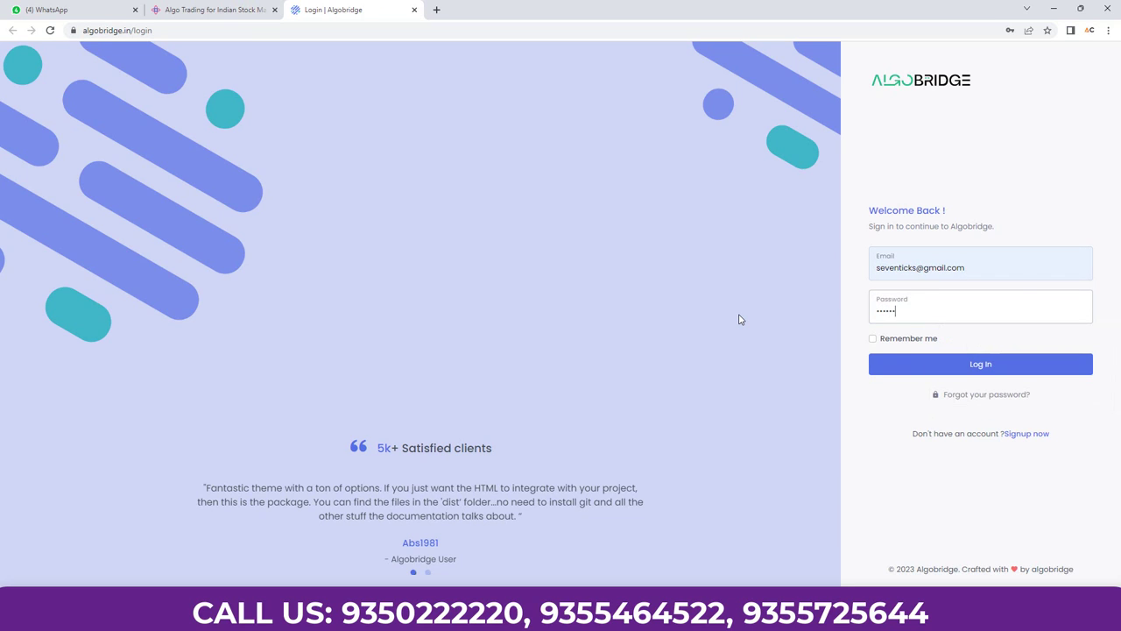
key(Return)
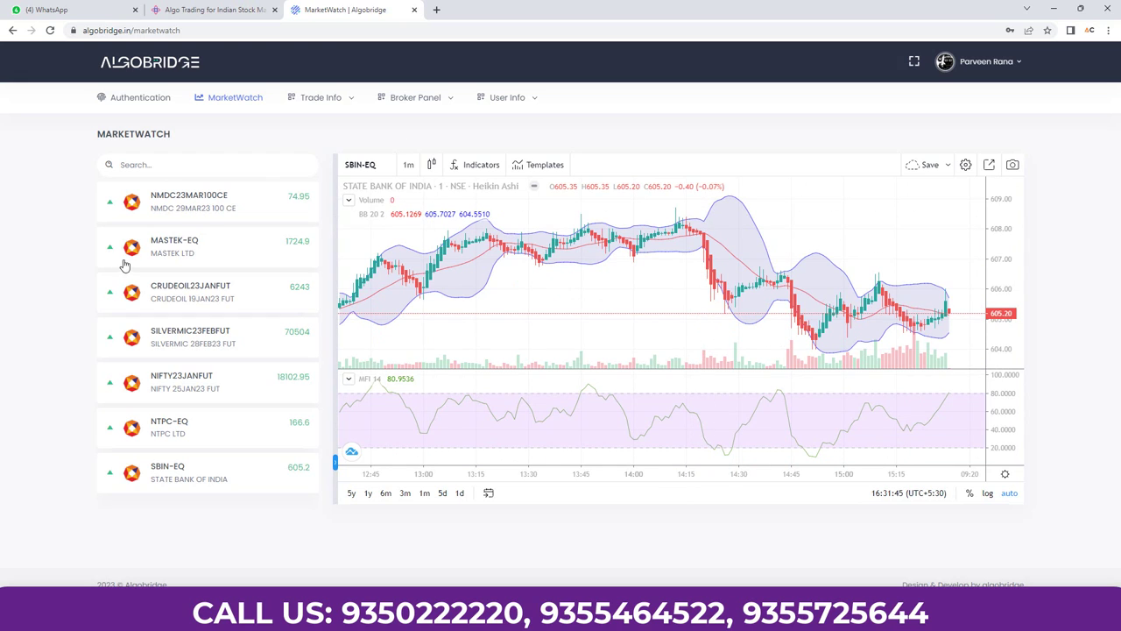
Validate the ALICE BLUE access token on the Authentication page, and open the token-generation login before returning to the page.
mouse_move(222, 199)
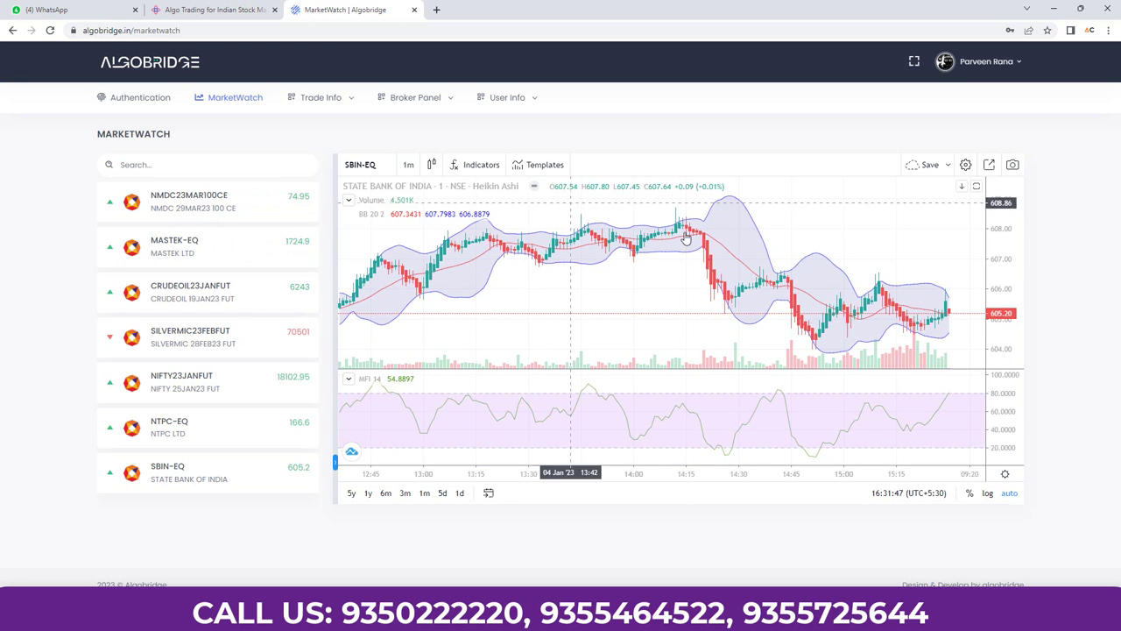
click(137, 98)
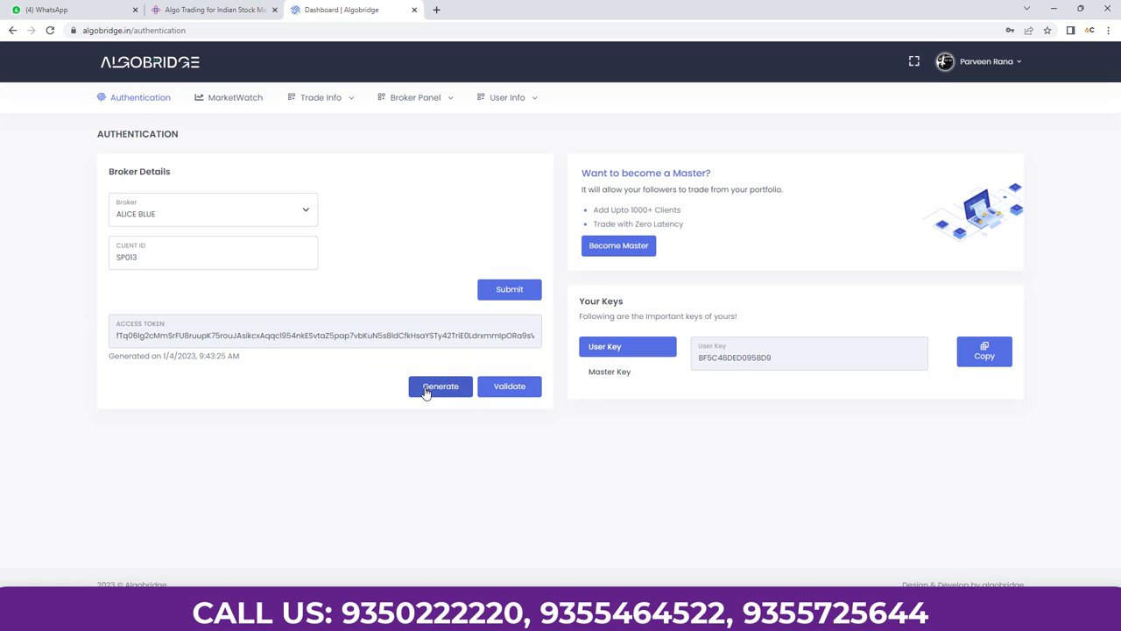
click(508, 390)
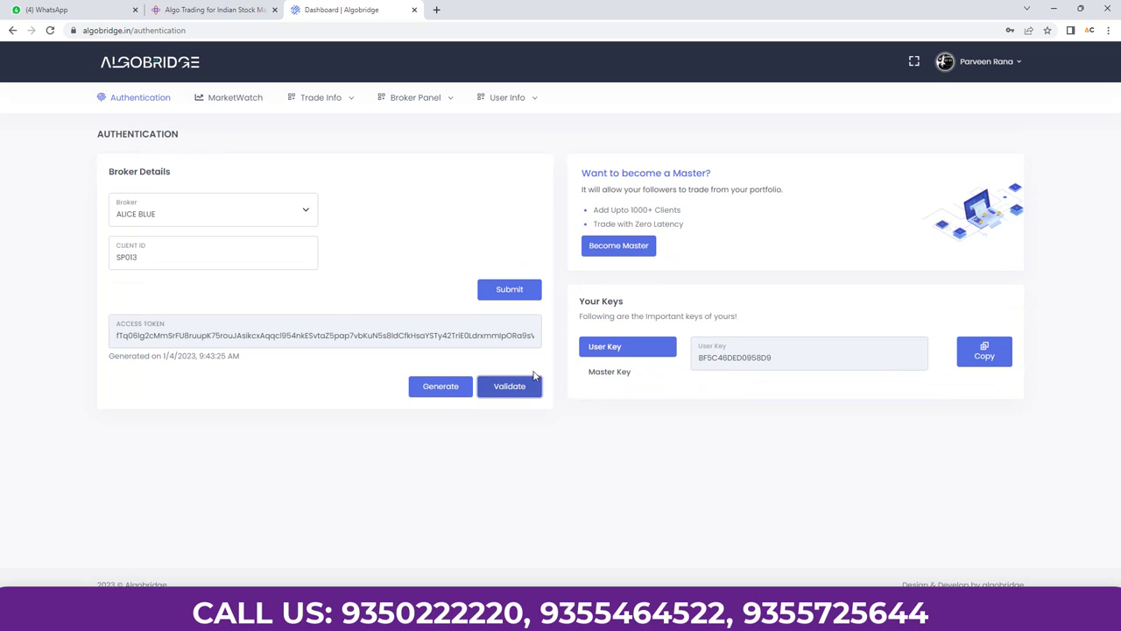
click(450, 390)
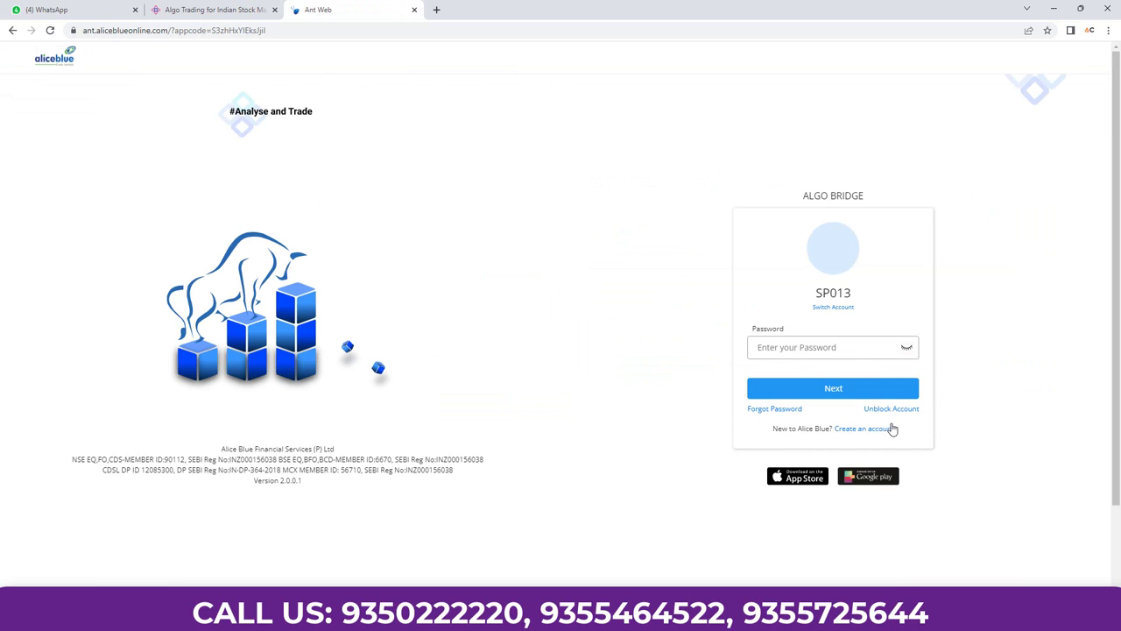
click(12, 30)
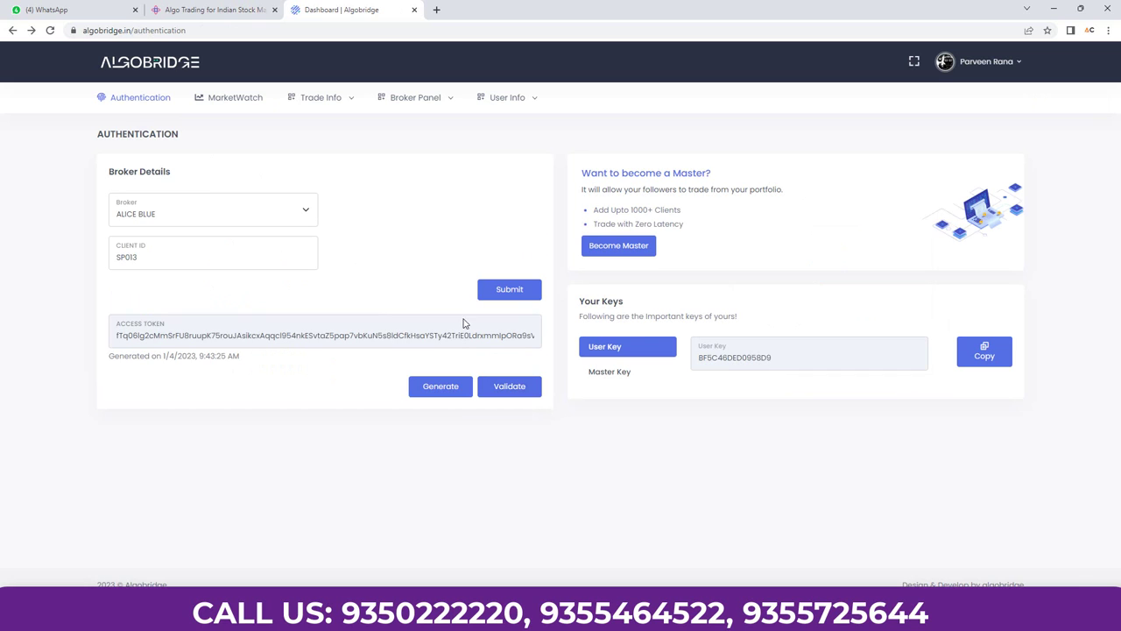
Clear all records from the Bridge Trade History.
click(322, 101)
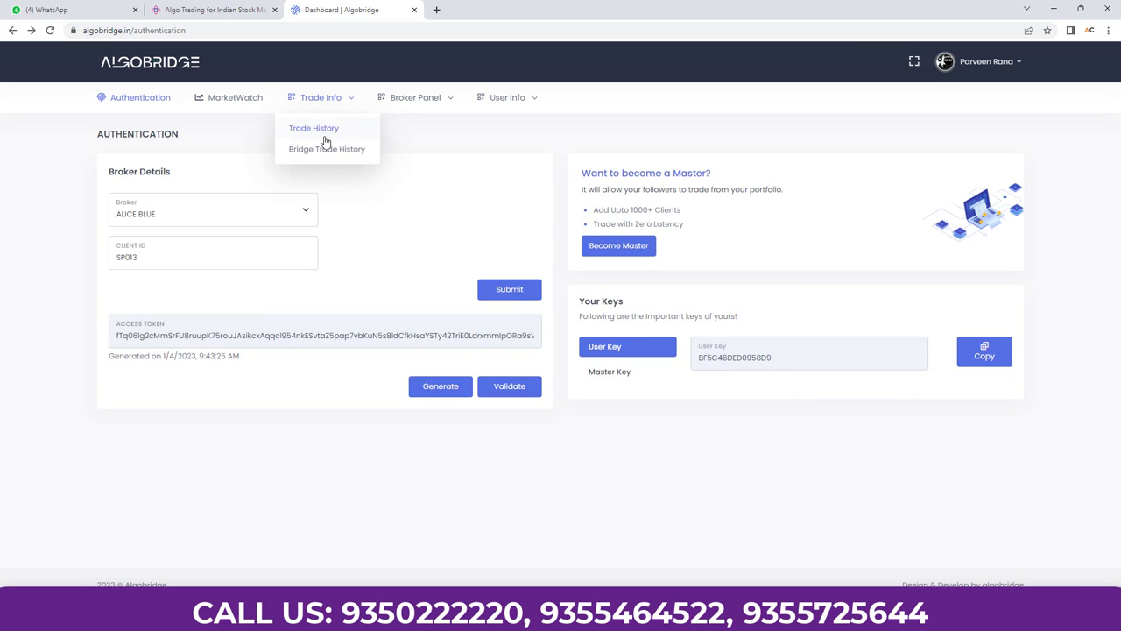
click(323, 158)
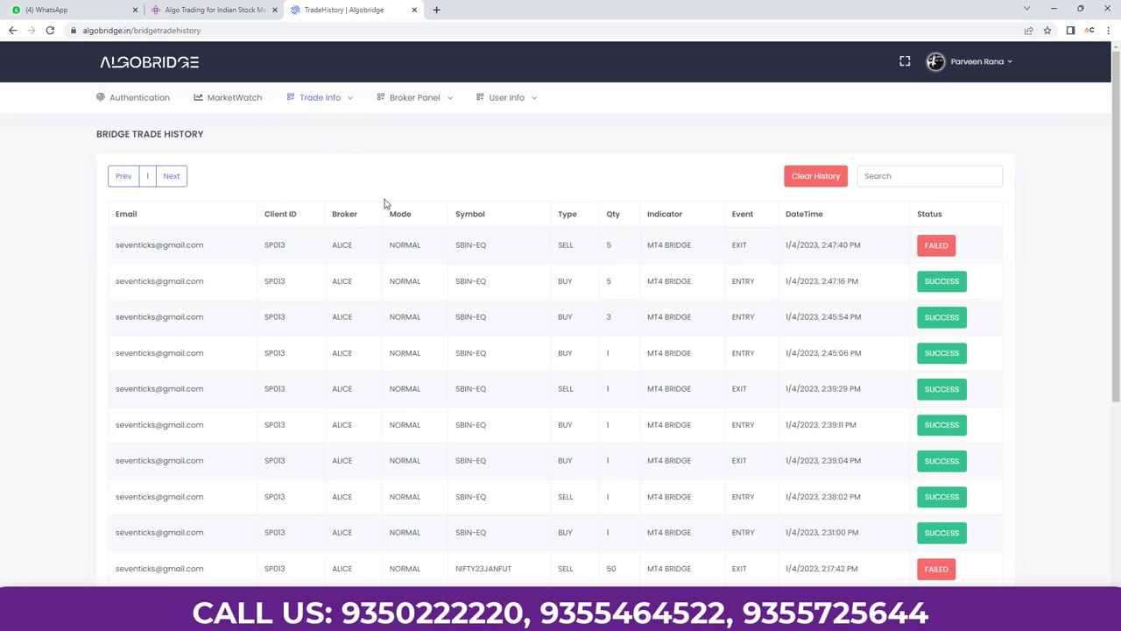
click(805, 176)
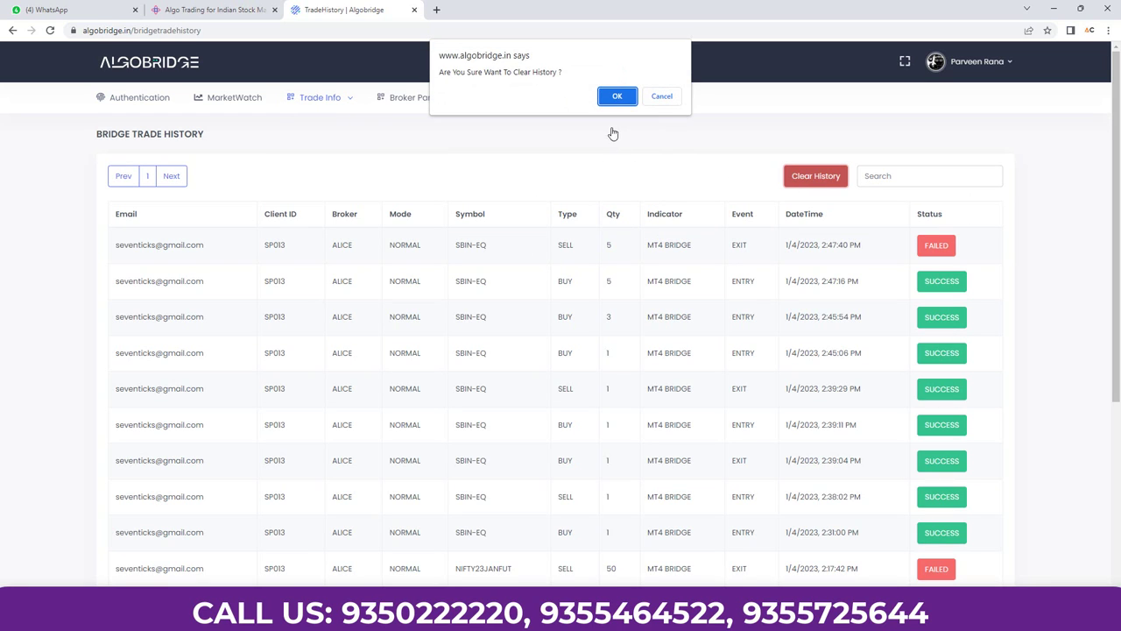
click(617, 95)
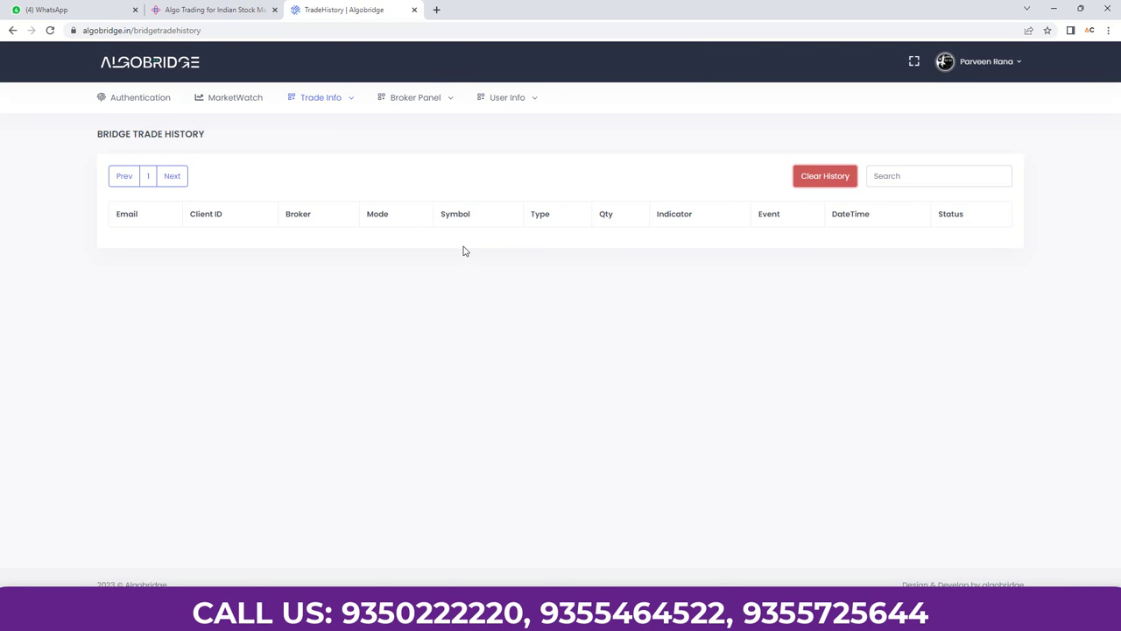
Download the free Super Trend MT4 indicator from the Freebies page and show the downloaded file in its folder.
click(114, 97)
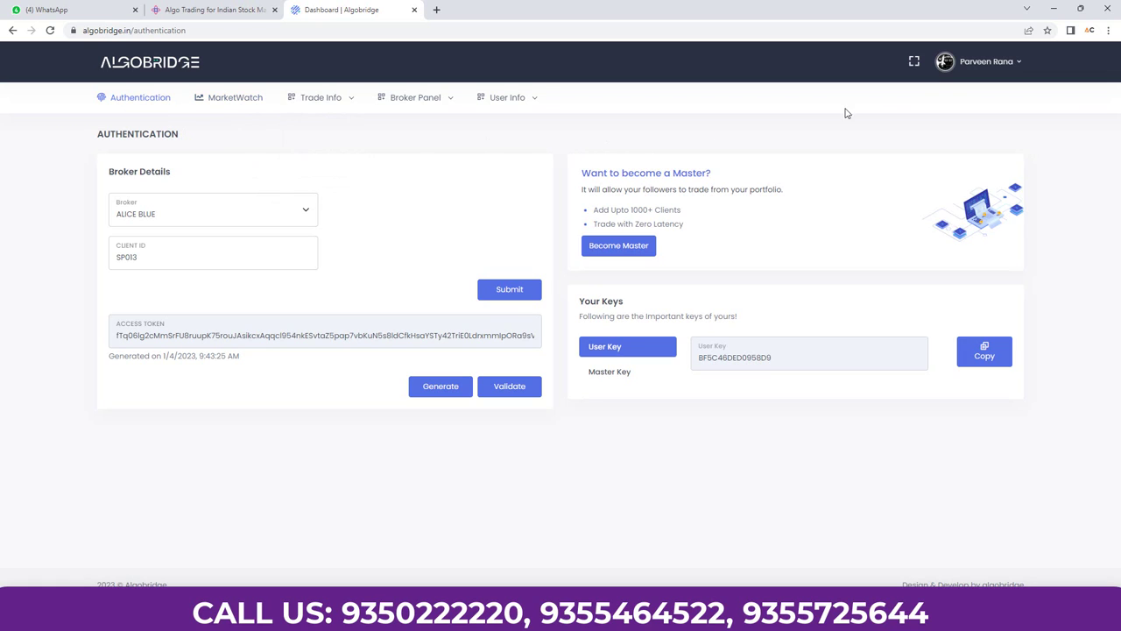
click(966, 75)
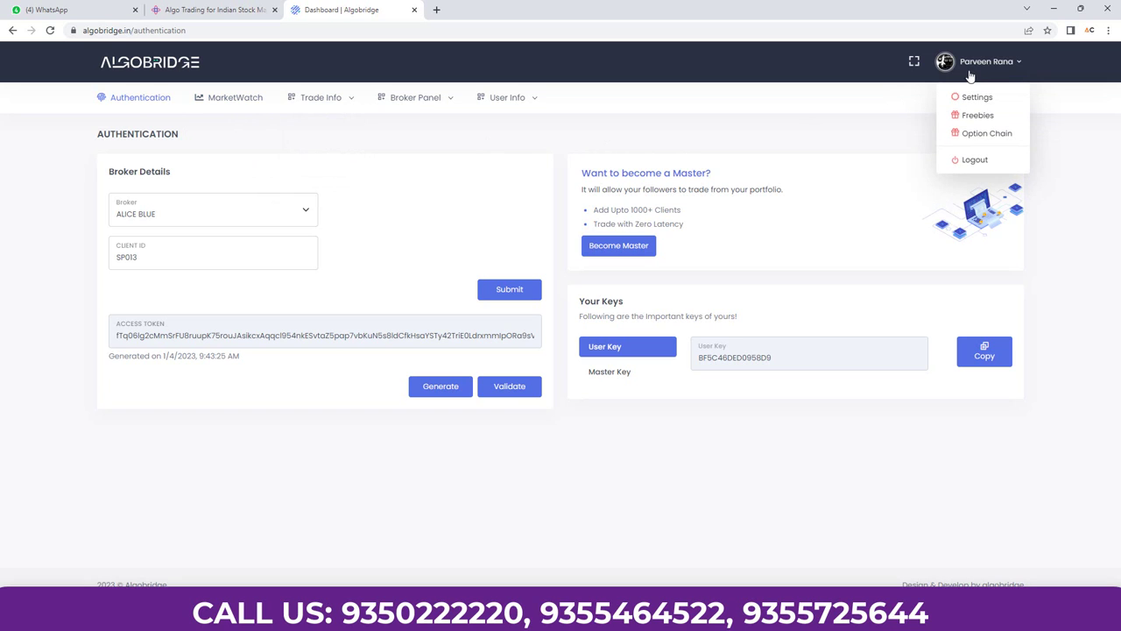
click(974, 123)
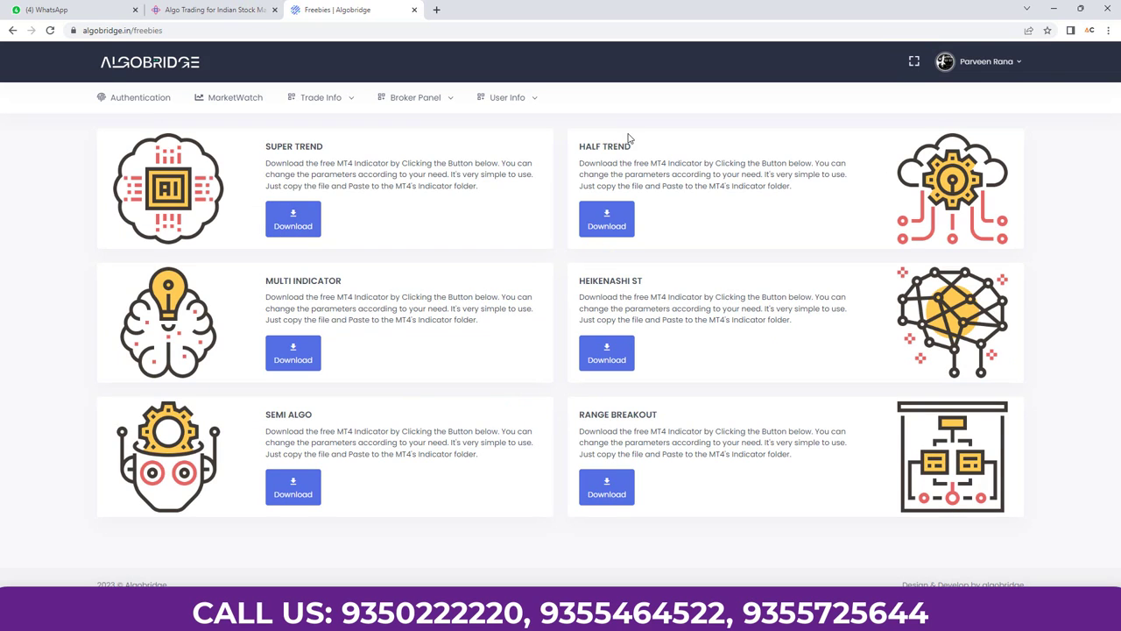
click(306, 213)
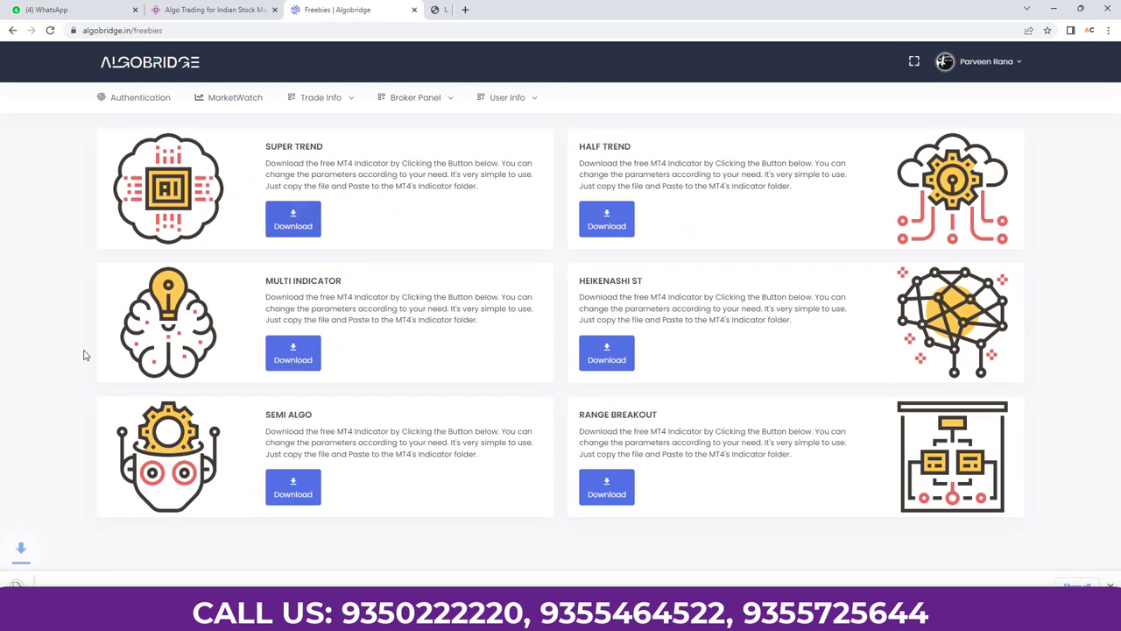
click(124, 582)
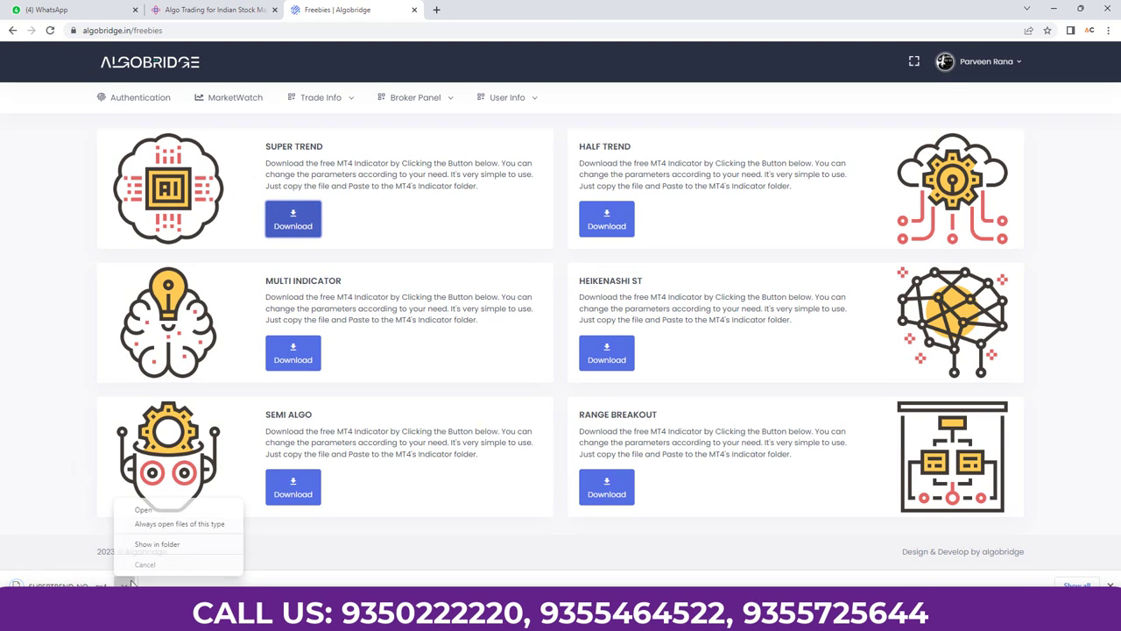
click(150, 543)
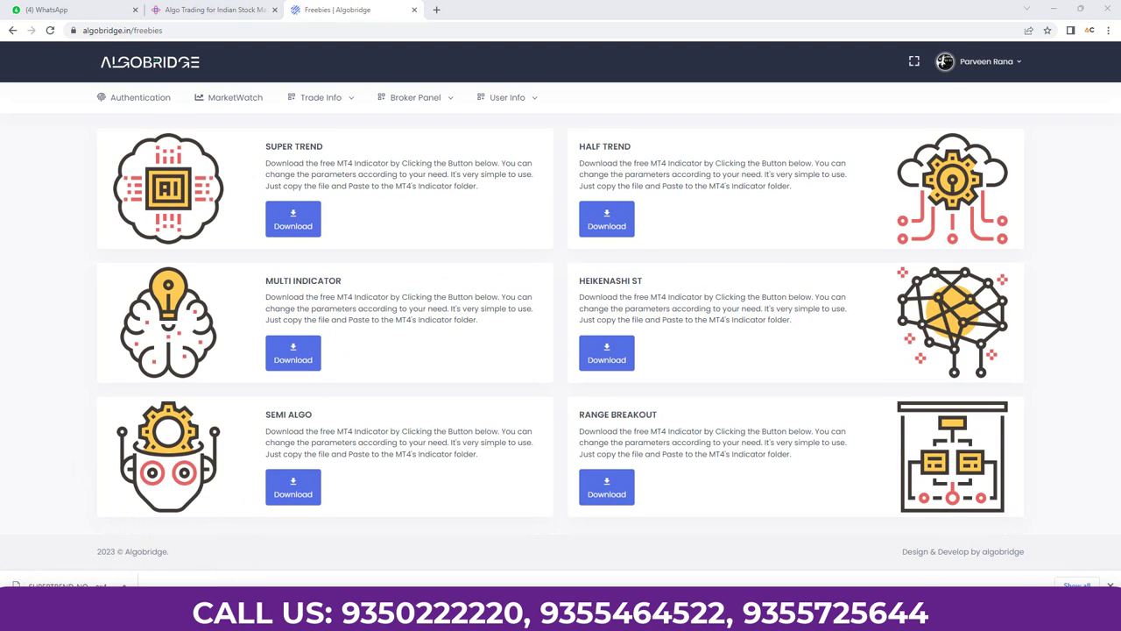
drag(837, 112, 442, 114)
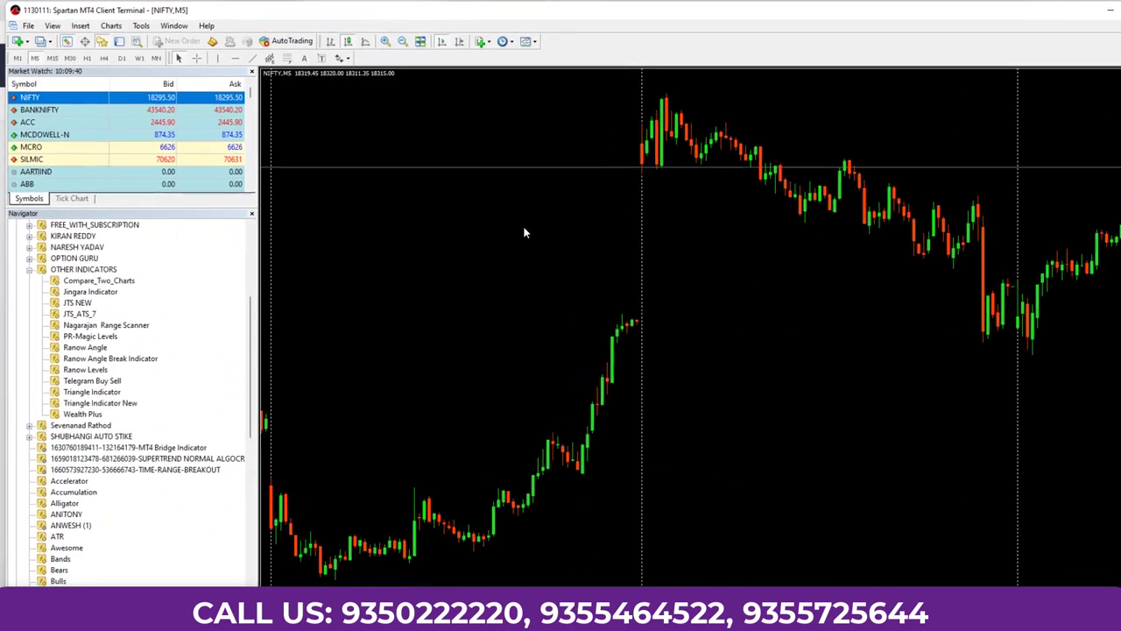
Open the MT4 terminal's data folder, go to MQL4 > Indicators > ALGOBRIDGE and select SUPERTREND-NORMAL.ex4.
click(48, 42)
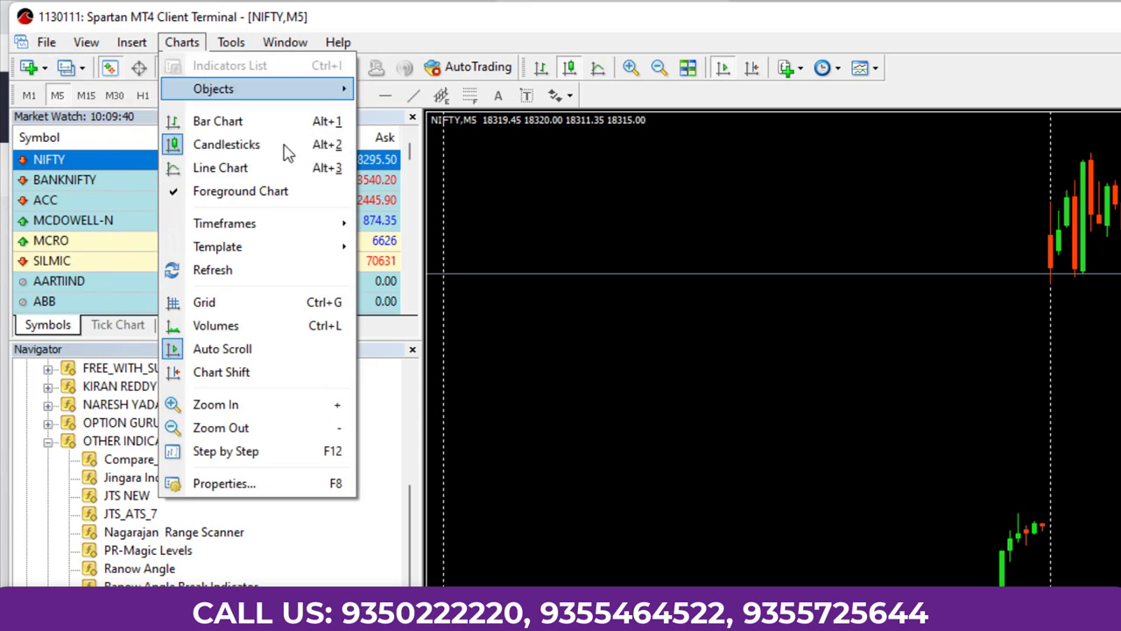
click(109, 239)
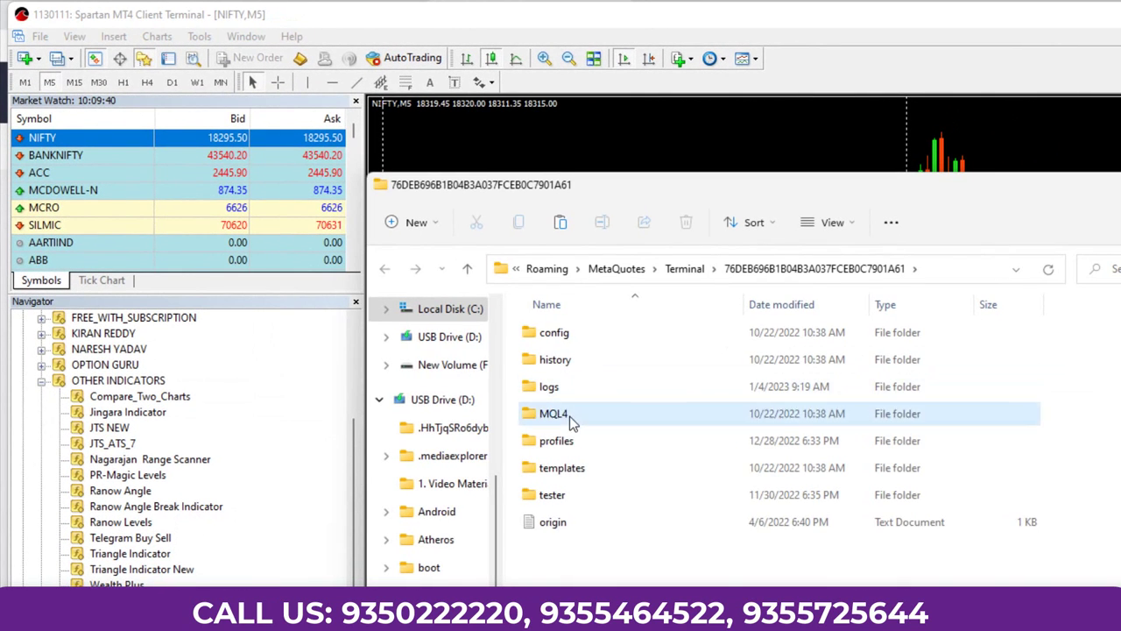
double_click(569, 416)
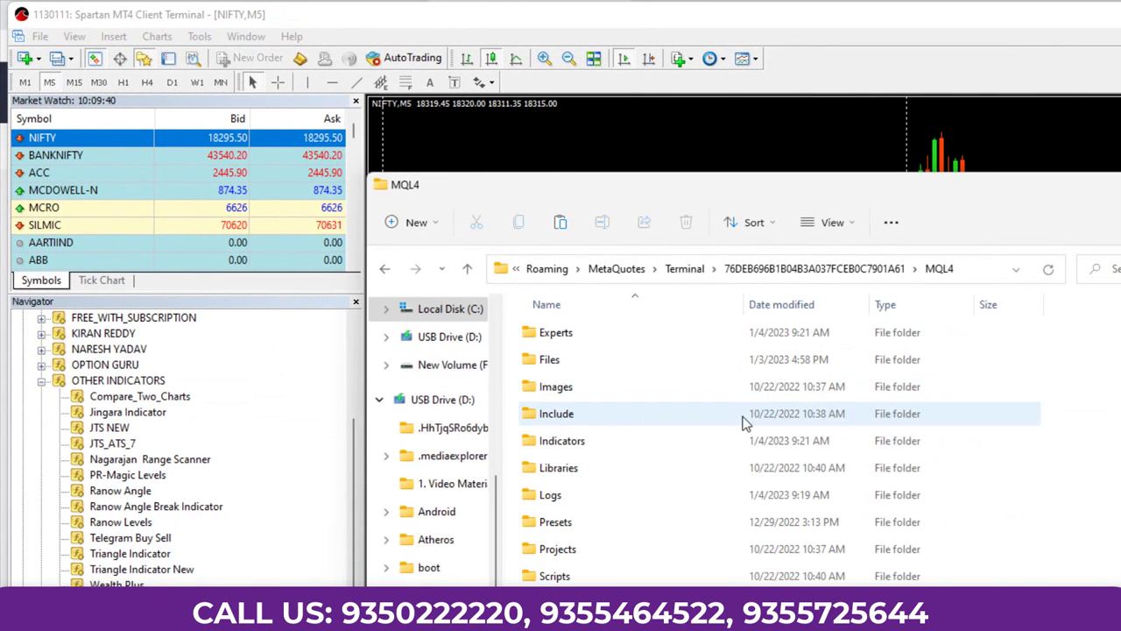
double_click(595, 439)
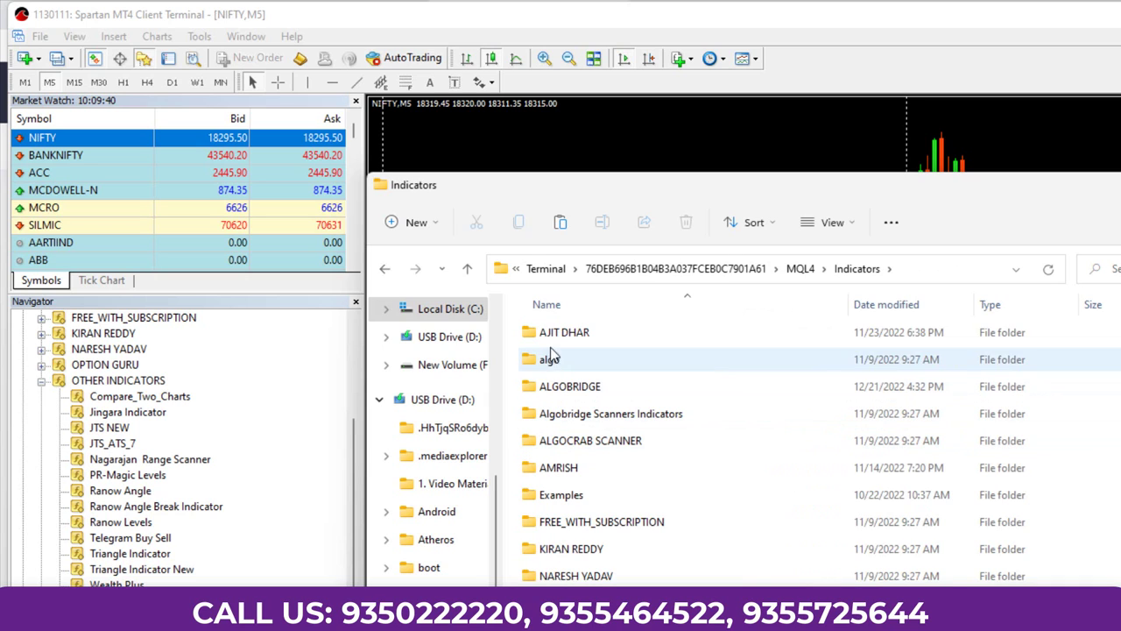
click(593, 391)
double_click(593, 393)
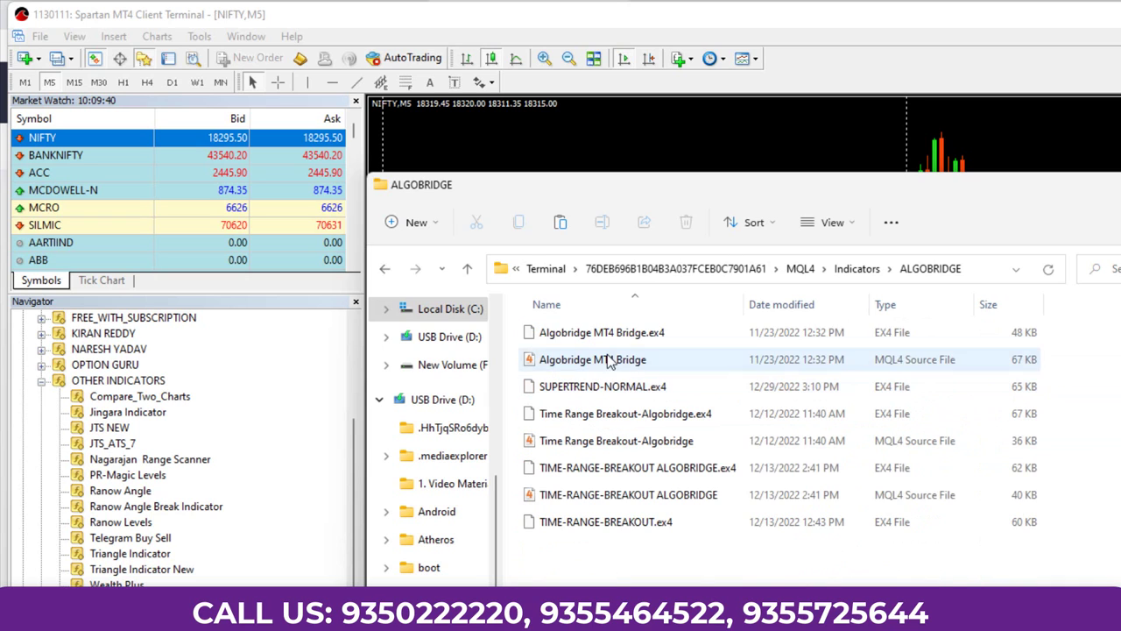
click(627, 388)
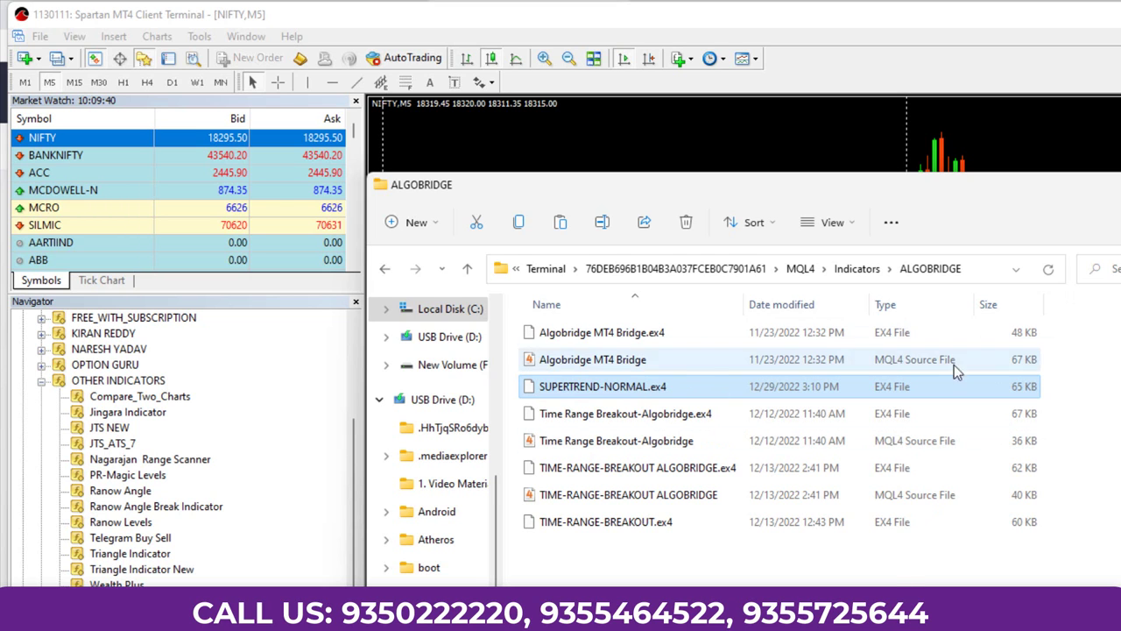
Return to the MT4 terminal, collapse the OTHER INDICATORS group and refresh the Navigator's indicator list.
click(319, 555)
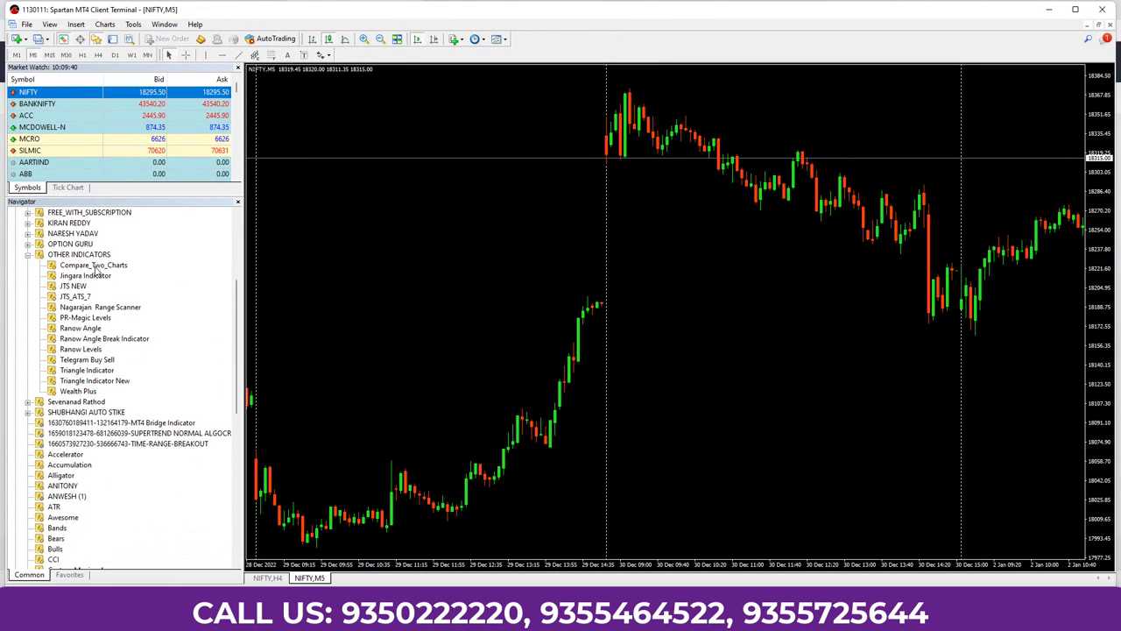
click(28, 255)
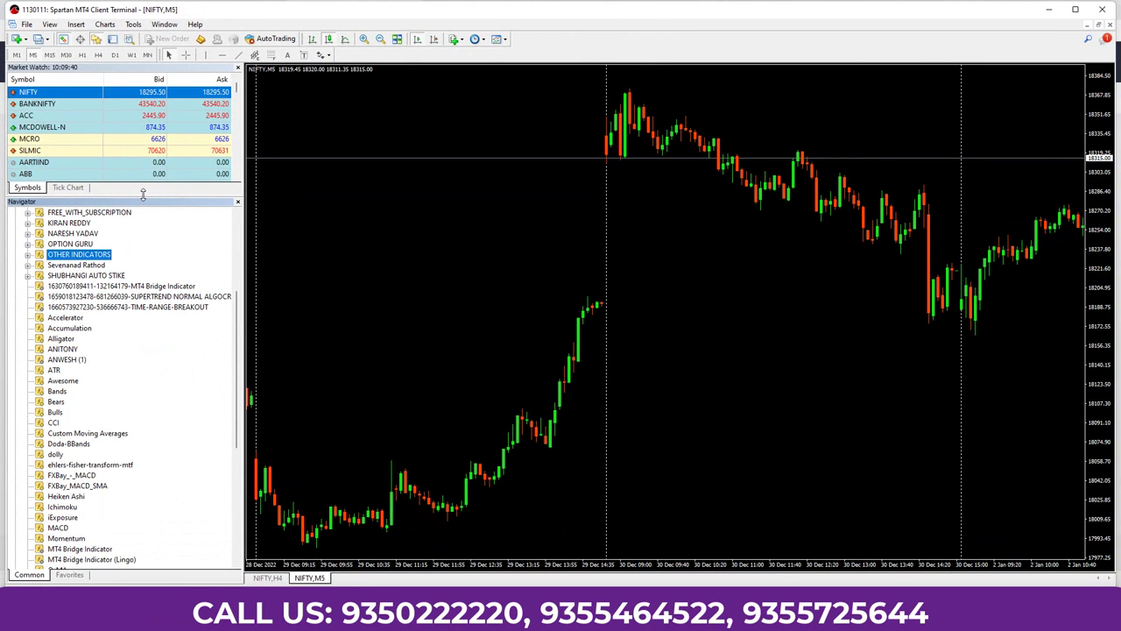
drag(140, 198, 144, 352)
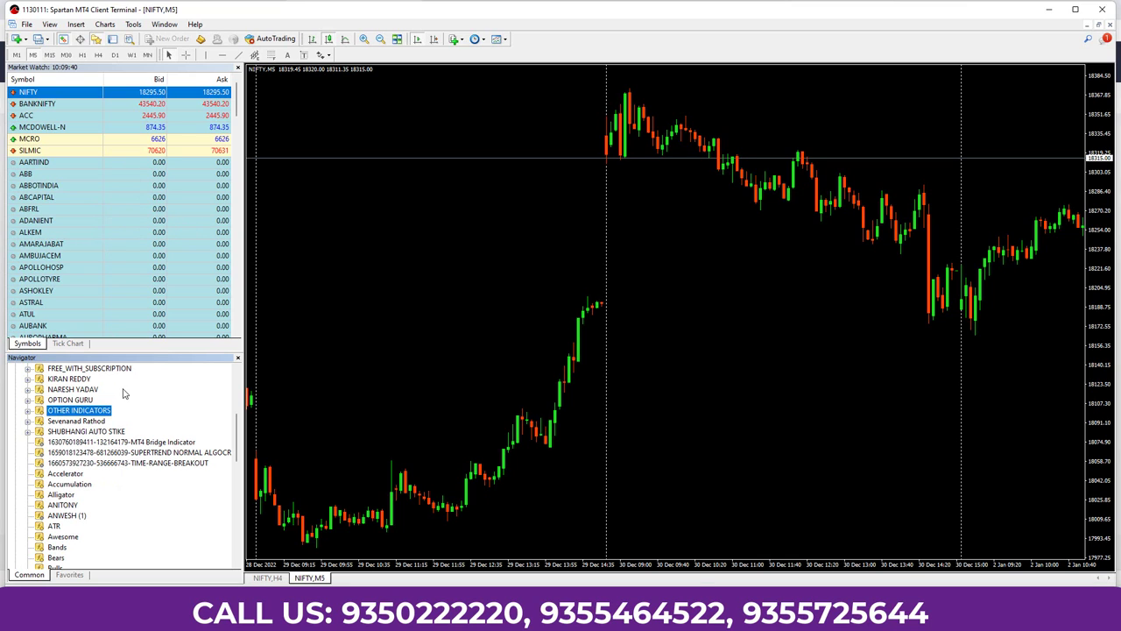
right_click(161, 390)
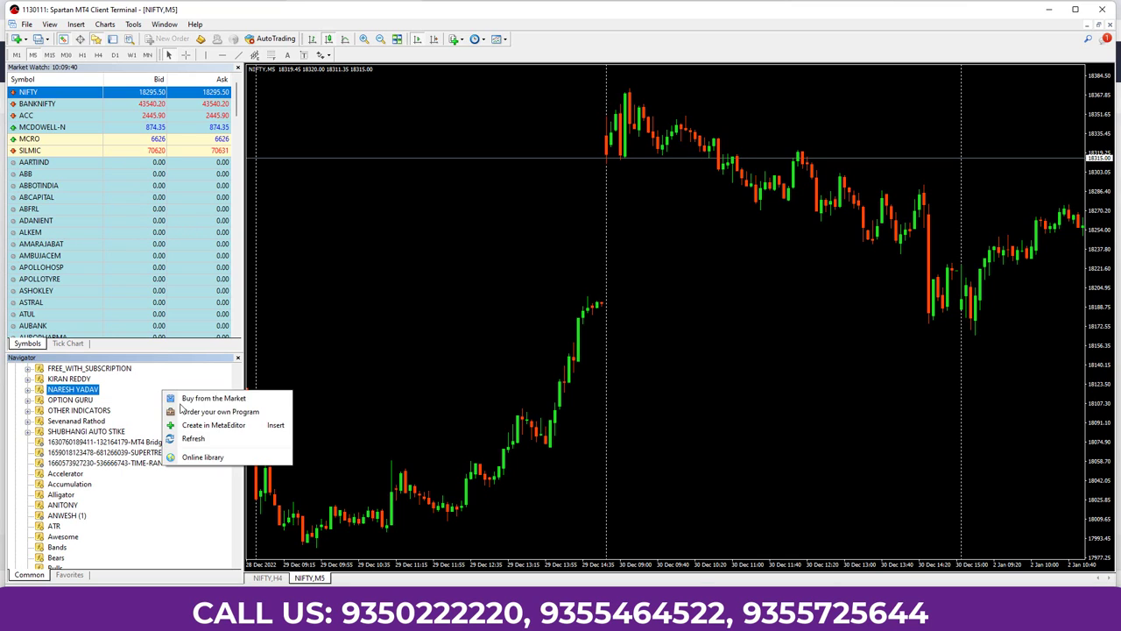
click(190, 435)
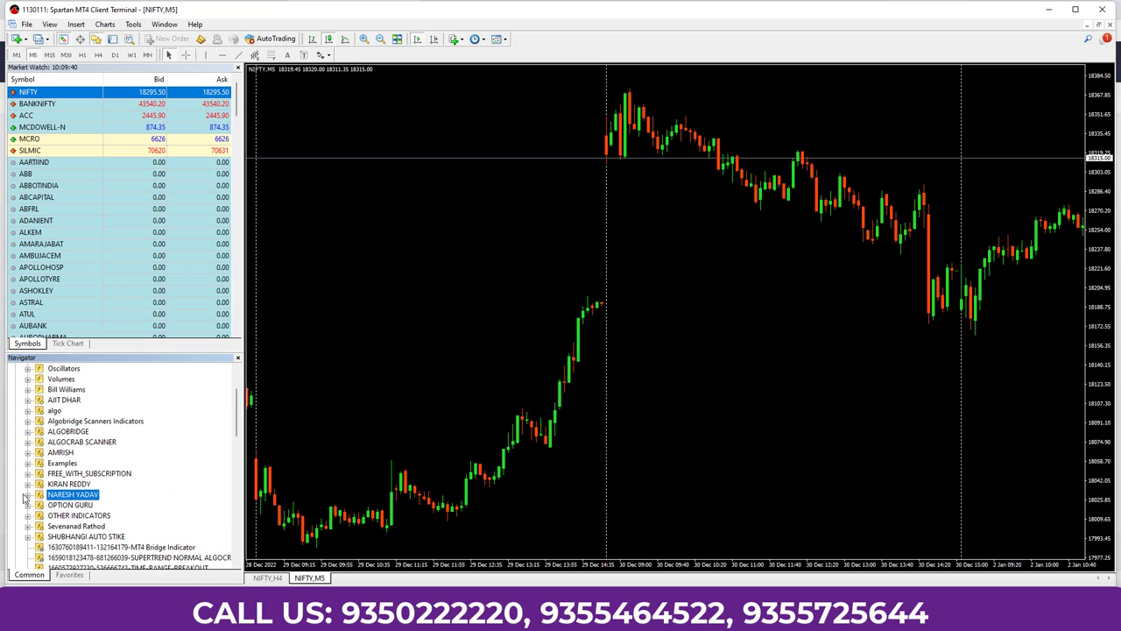
Expand the ALGOBRIDGE indicator group in the Navigator and select the SUPERTREND-NORMAL indicator.
click(28, 431)
scroll(96, 444, down, 1)
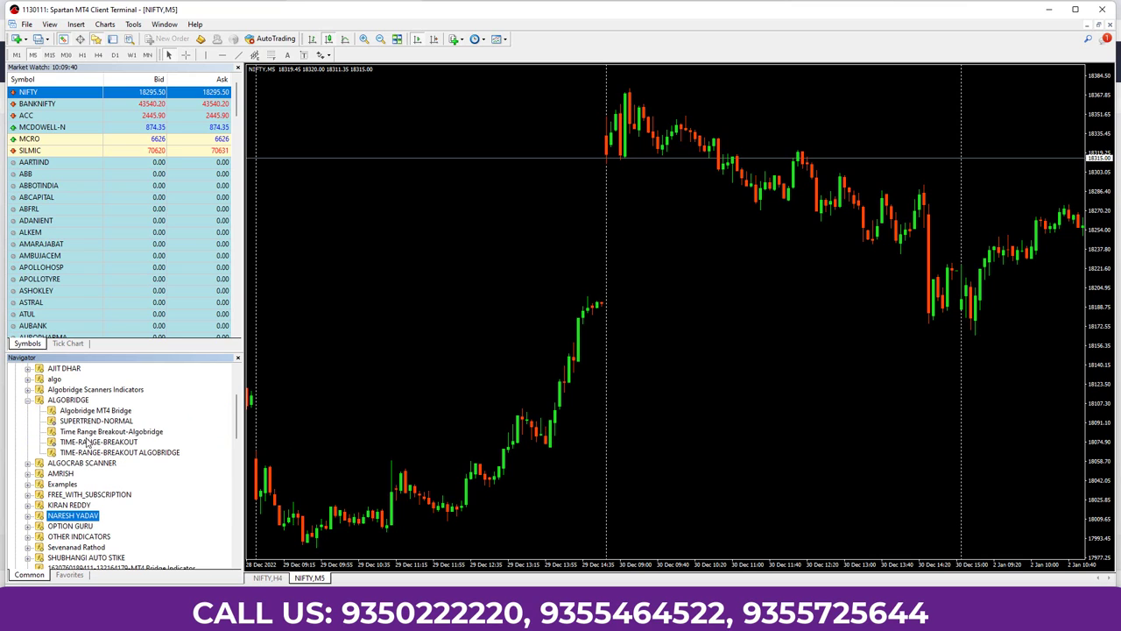
click(103, 421)
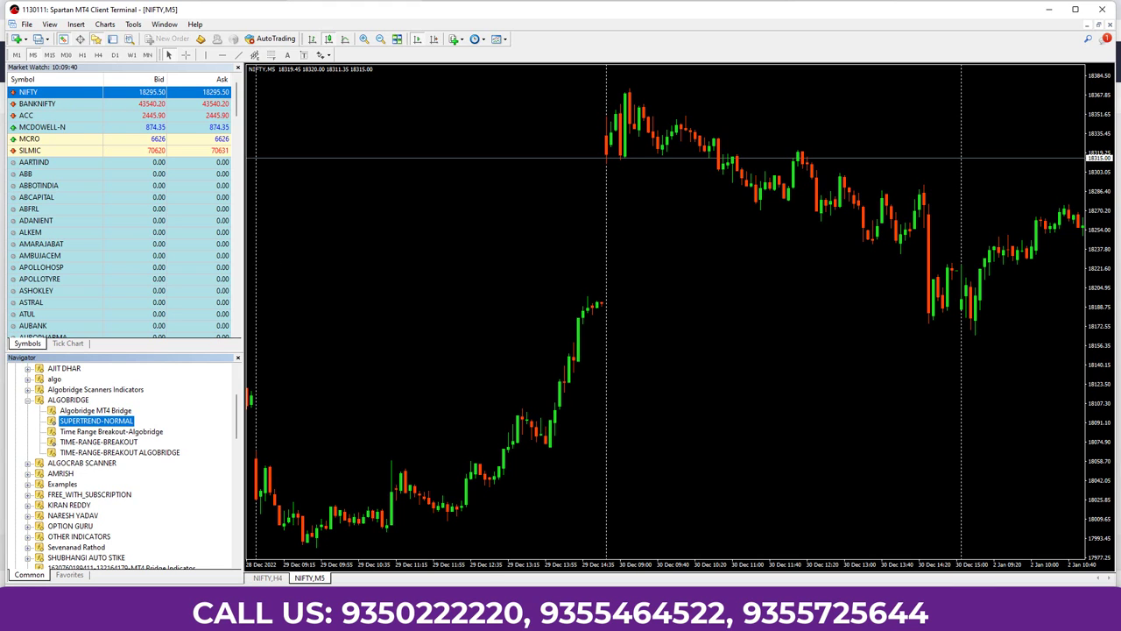
Switch to the Algobridge site in Chrome and open the account's Settings page.
click(540, 613)
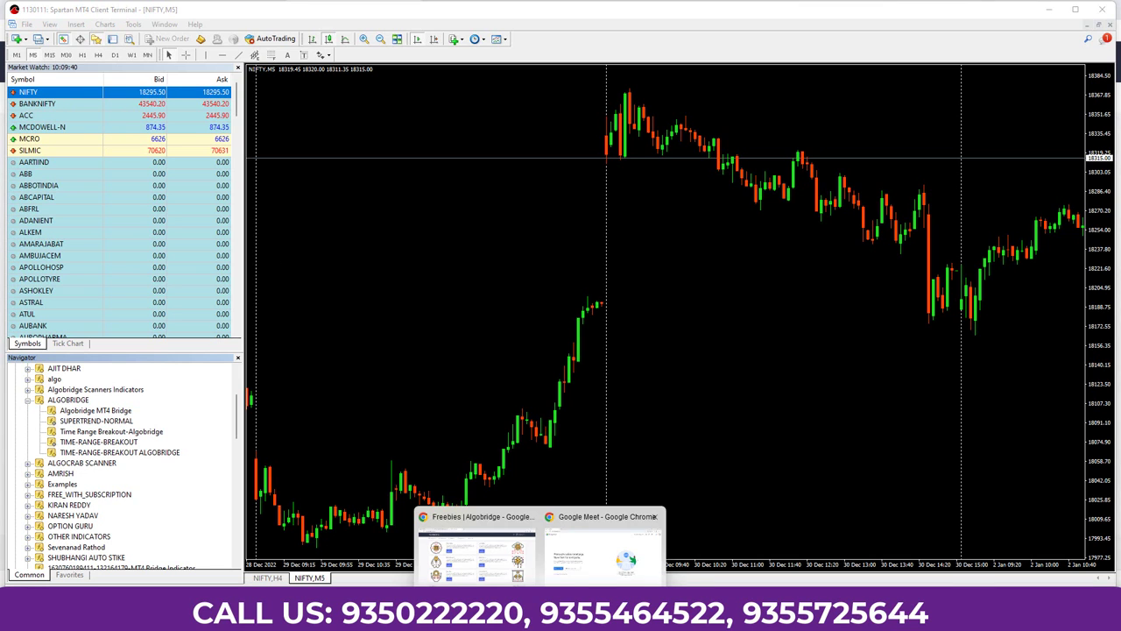
click(475, 545)
click(963, 63)
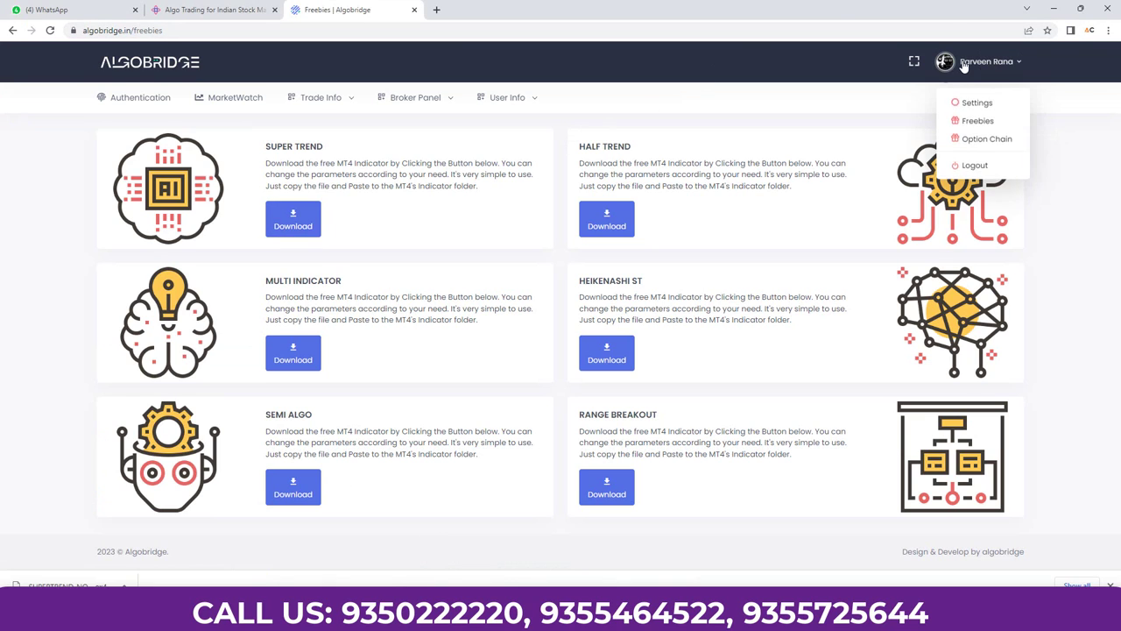
click(965, 95)
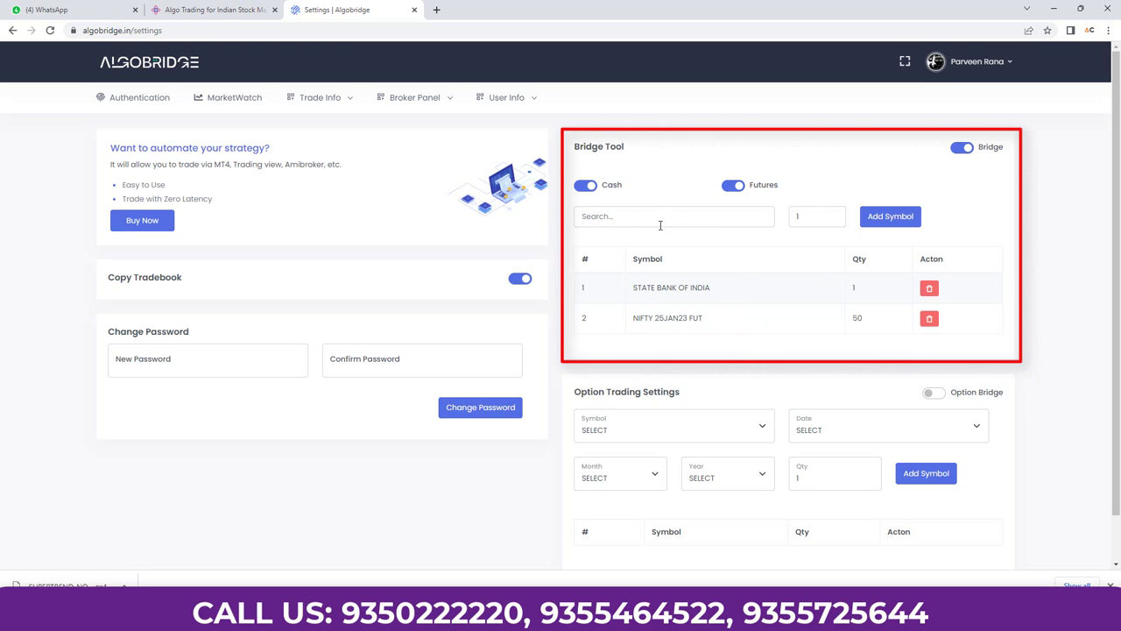
Add SILVERMIC 28FEB23 FUT with quantity 1 to the Bridge Tool symbols and highlight its name in the table.
click(630, 221)
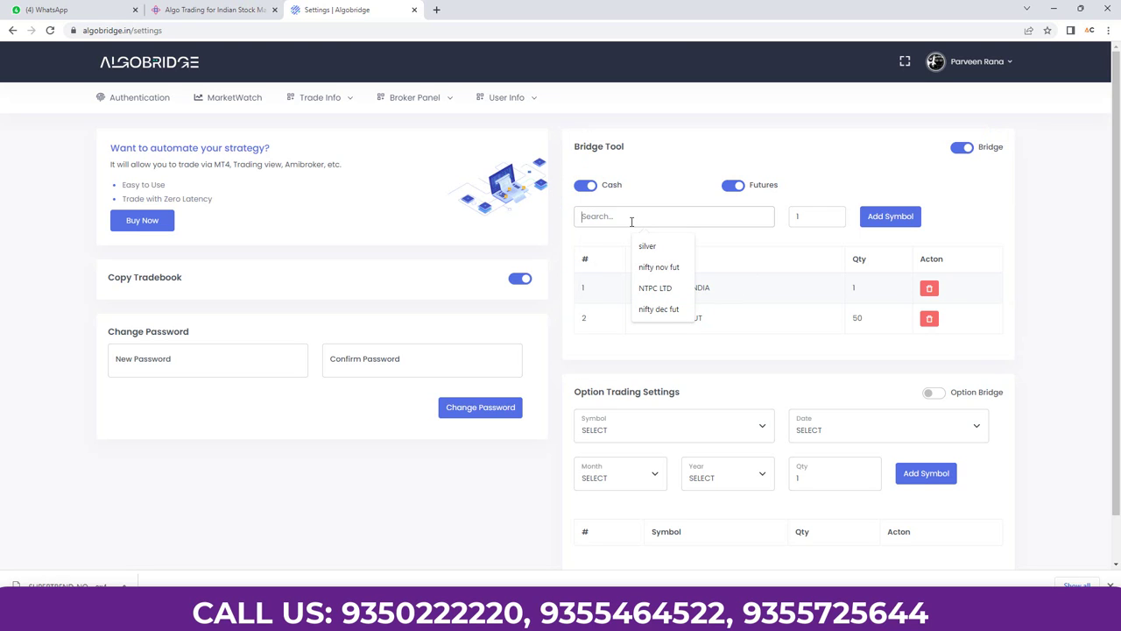
text(silvermic)
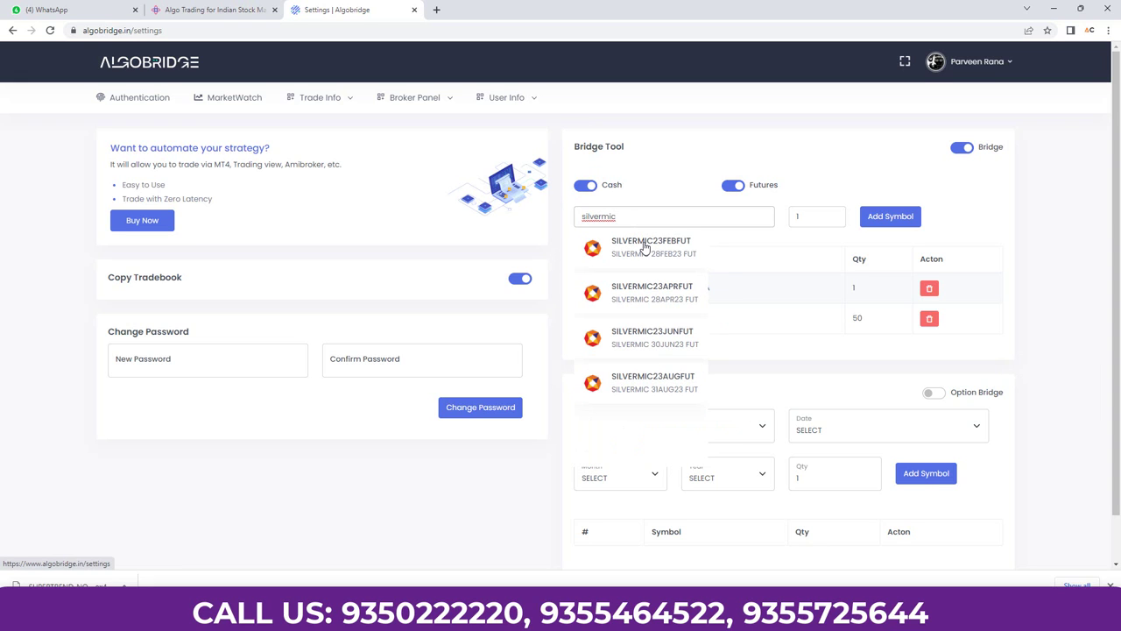
click(644, 247)
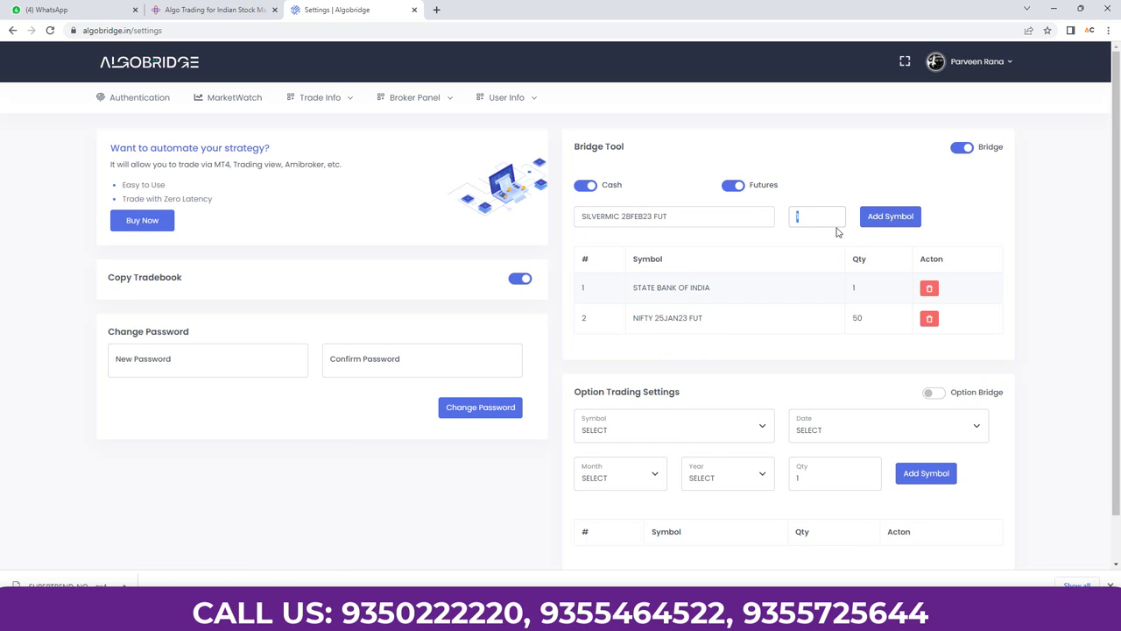
click(890, 217)
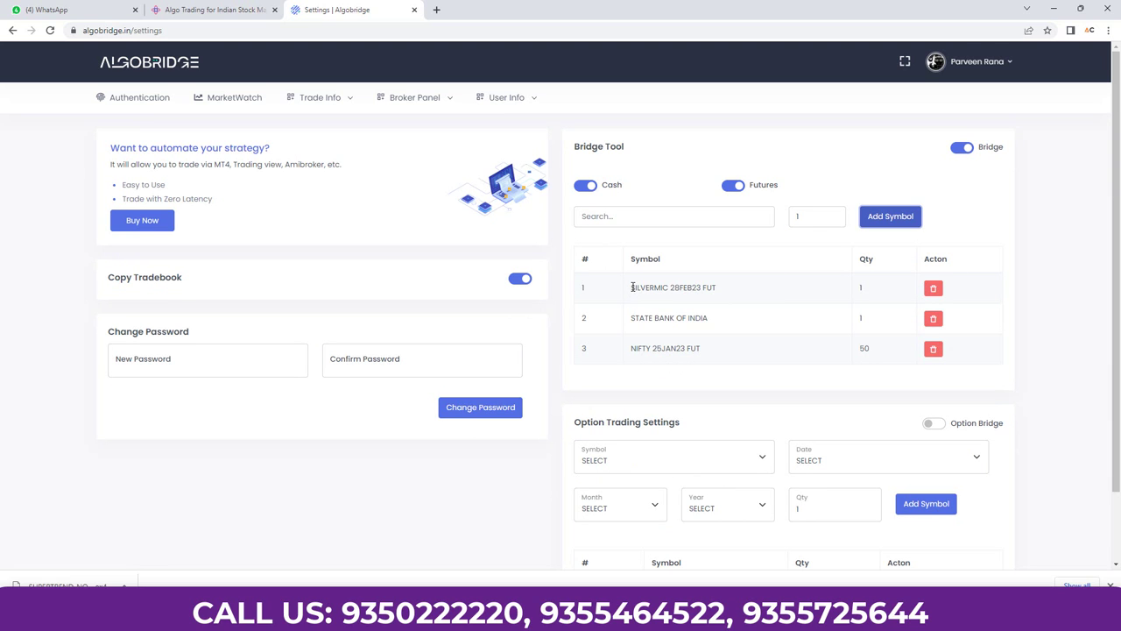
drag(632, 287, 730, 290)
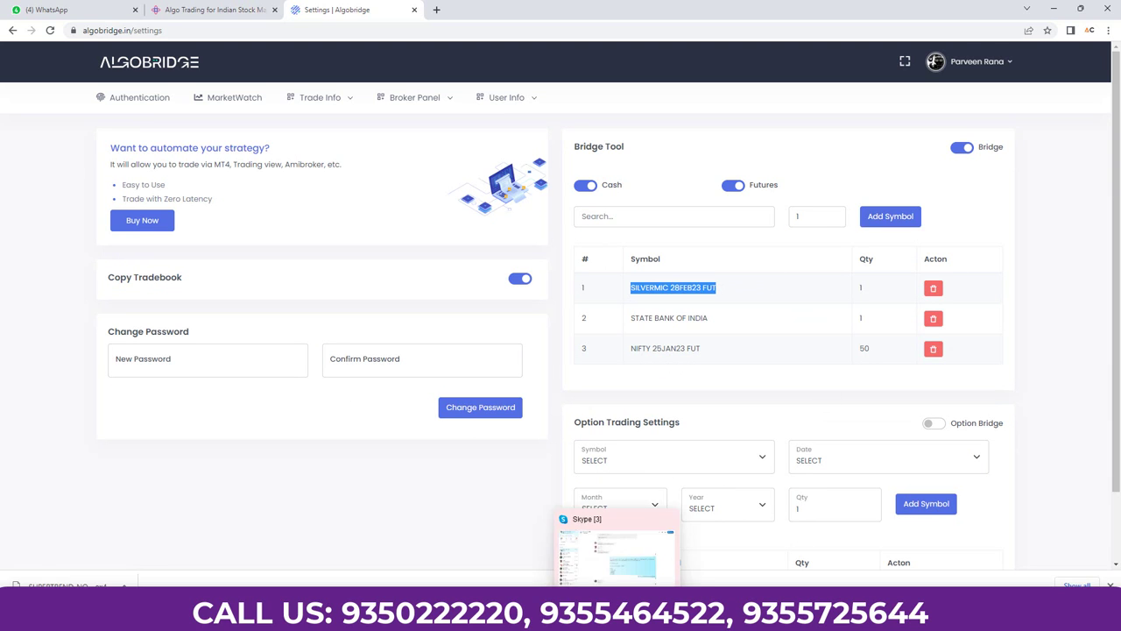
Switch to the MT4 terminal, load the SILMIC symbol into the chart and set its timeframe to M15.
click(618, 543)
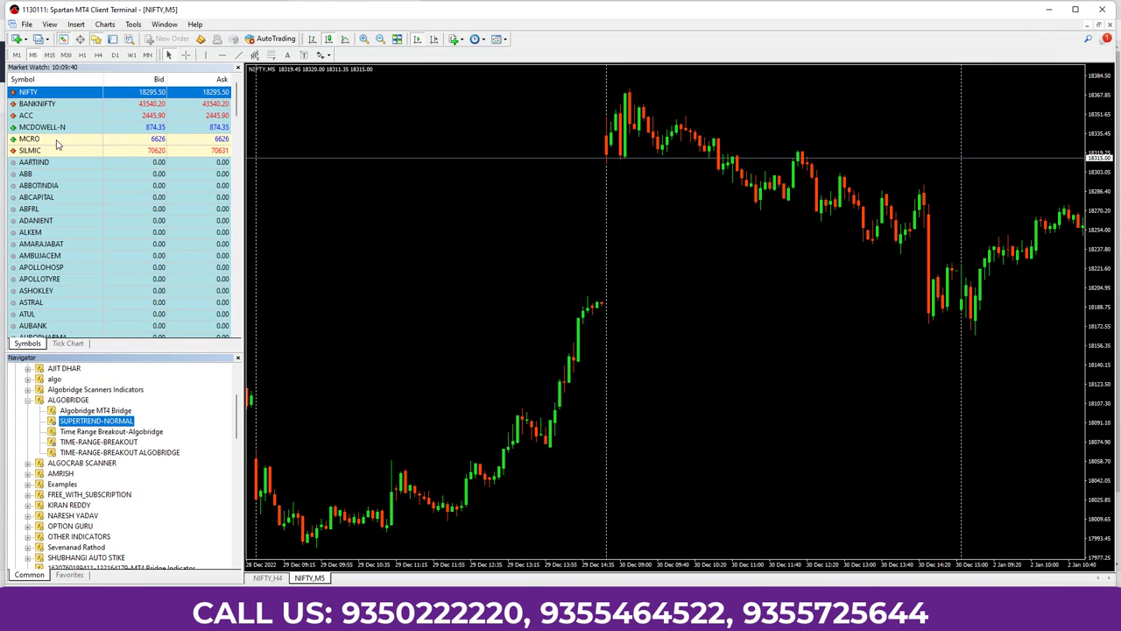
drag(38, 152, 546, 149)
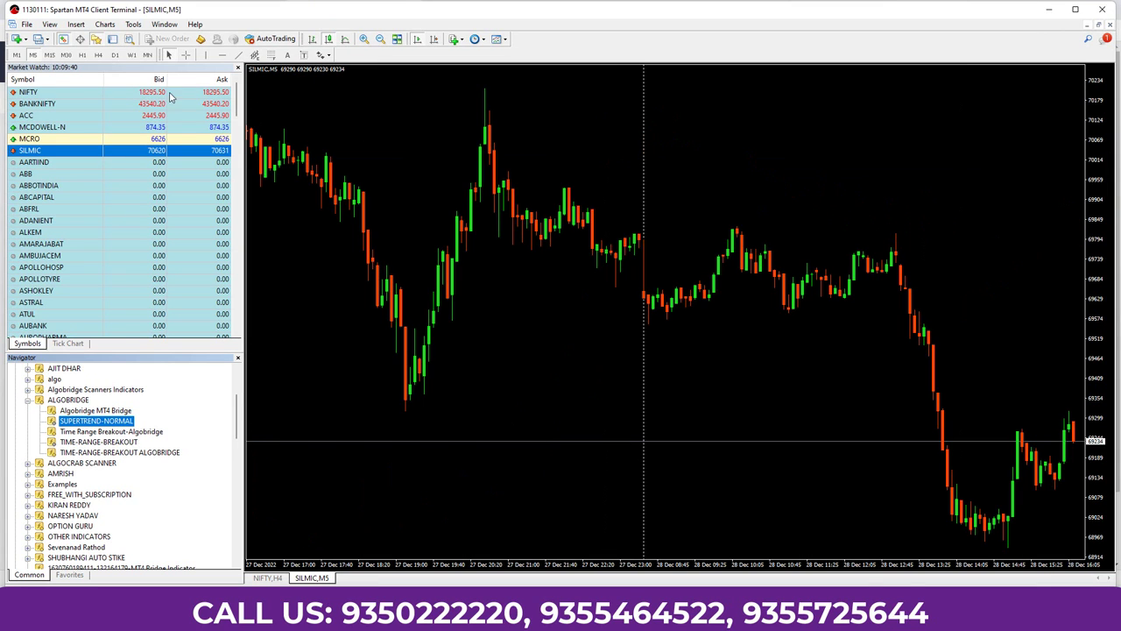
click(49, 54)
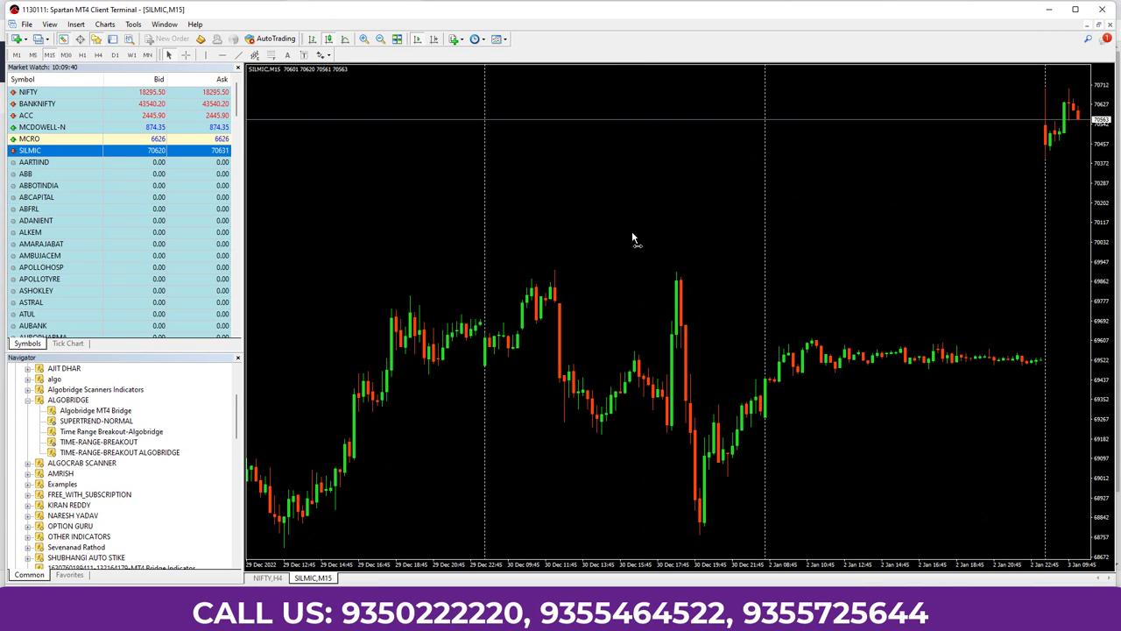
drag(633, 239, 342, 242)
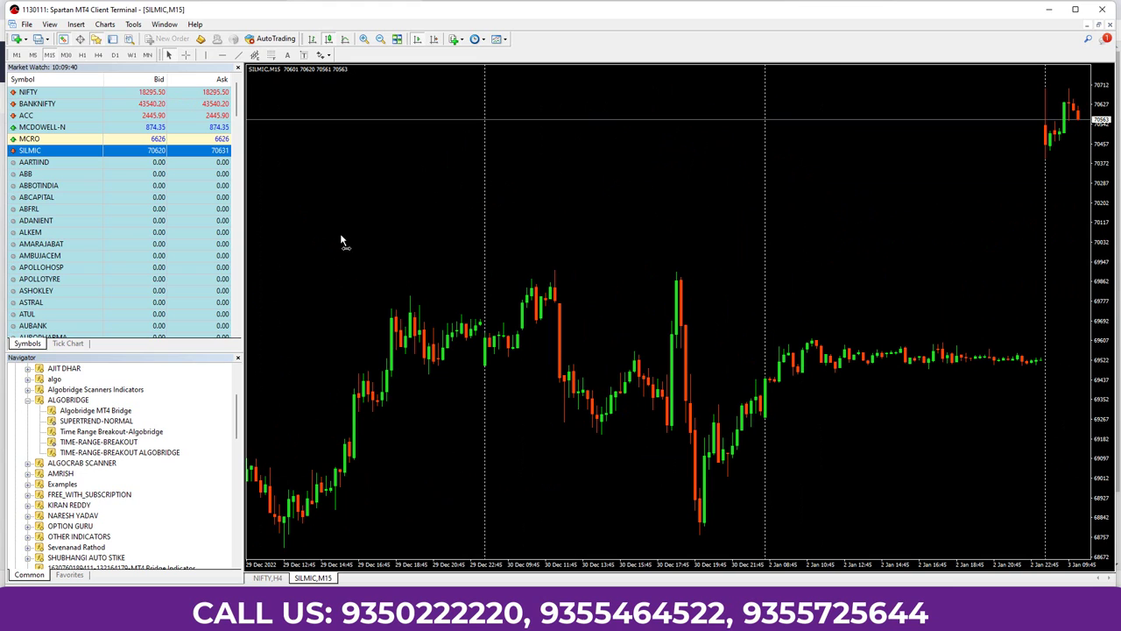
Apply the SUPERTREND-NORMAL indicator to the SILMIC chart with its default inputs and review the earlier buy and sell signals.
double_click(105, 424)
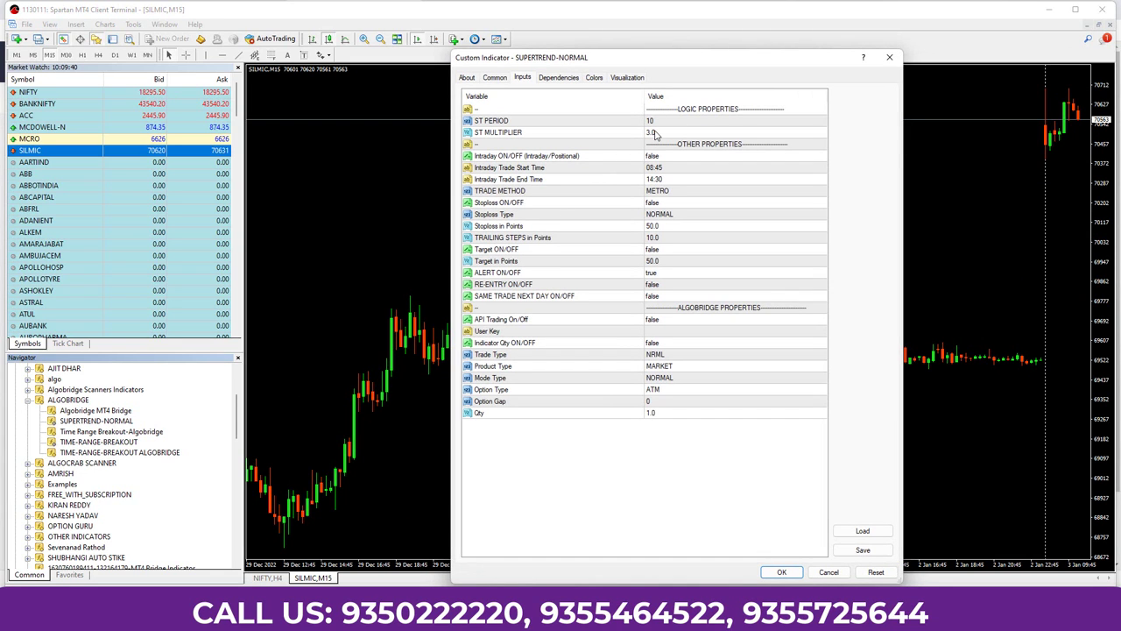
click(781, 572)
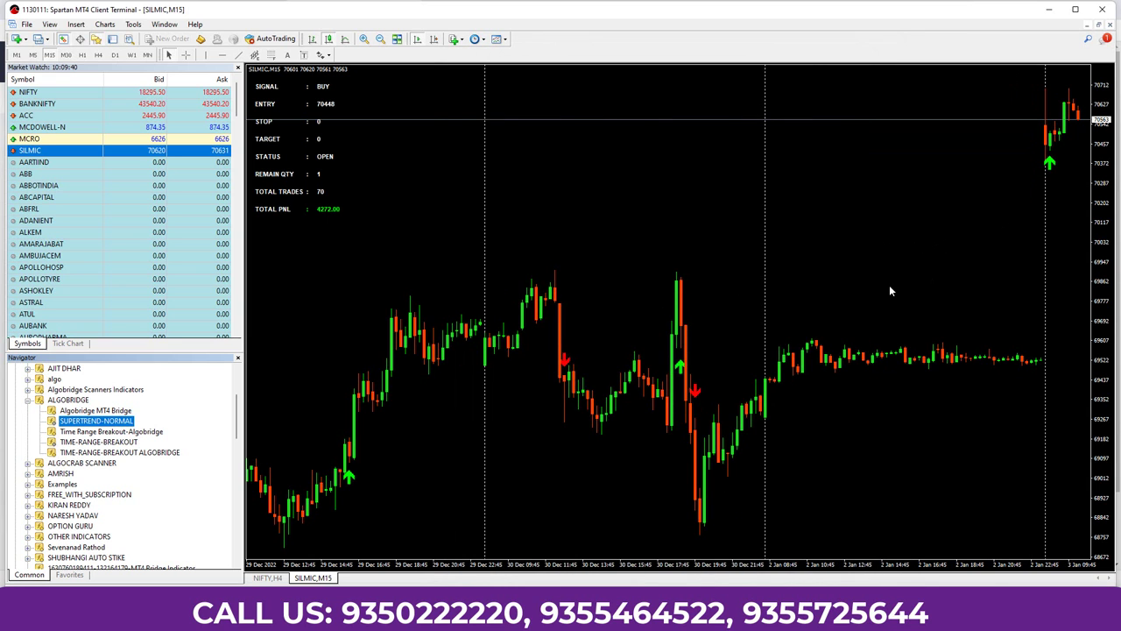
drag(549, 351, 786, 314)
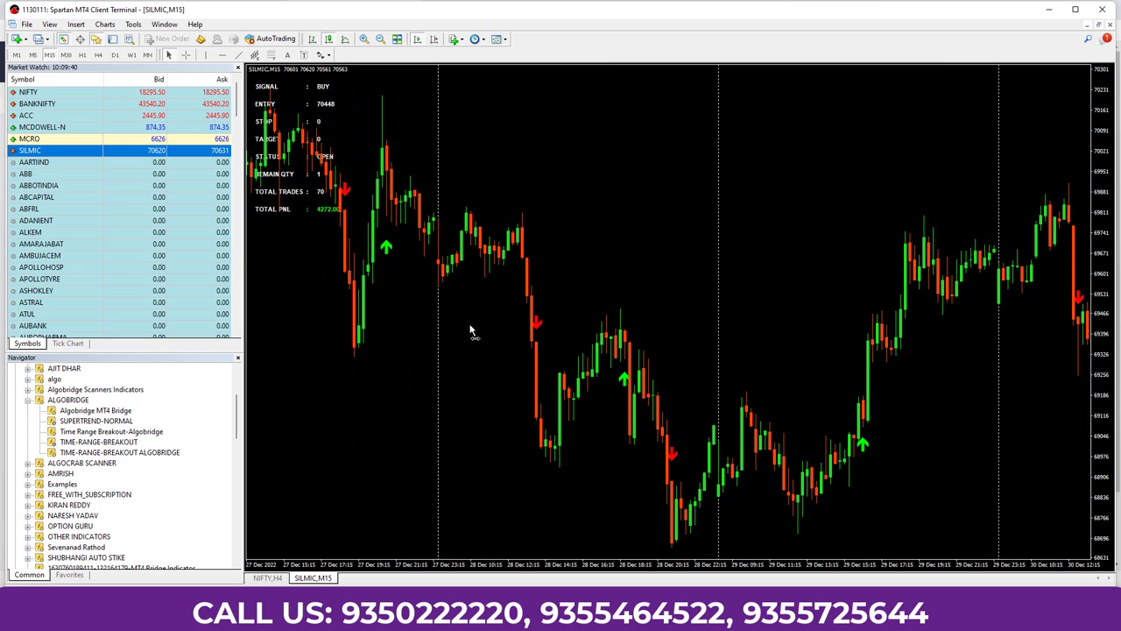
drag(470, 331, 611, 317)
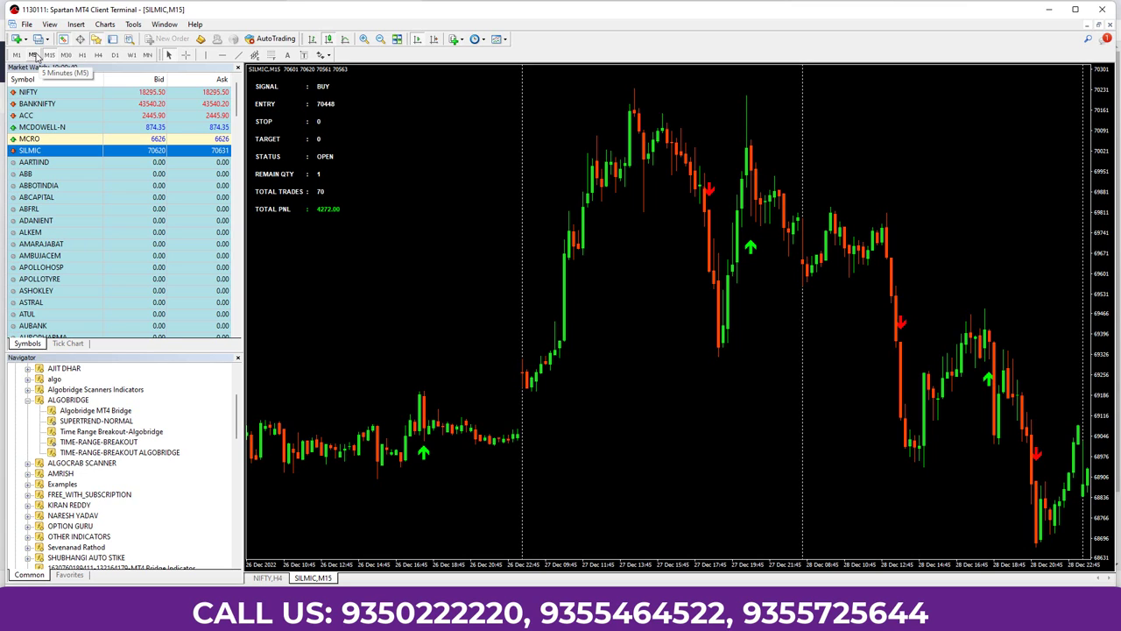
Review the SILMIC signals on the M5 timeframe and set the chart to M1.
click(33, 56)
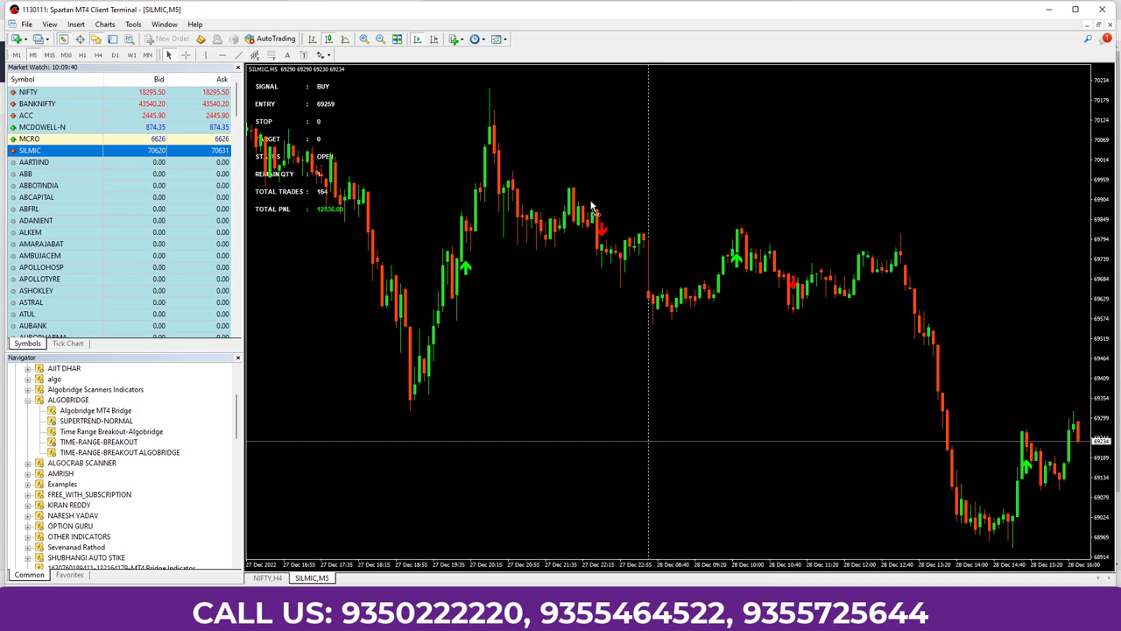
scroll(791, 290, down, 10)
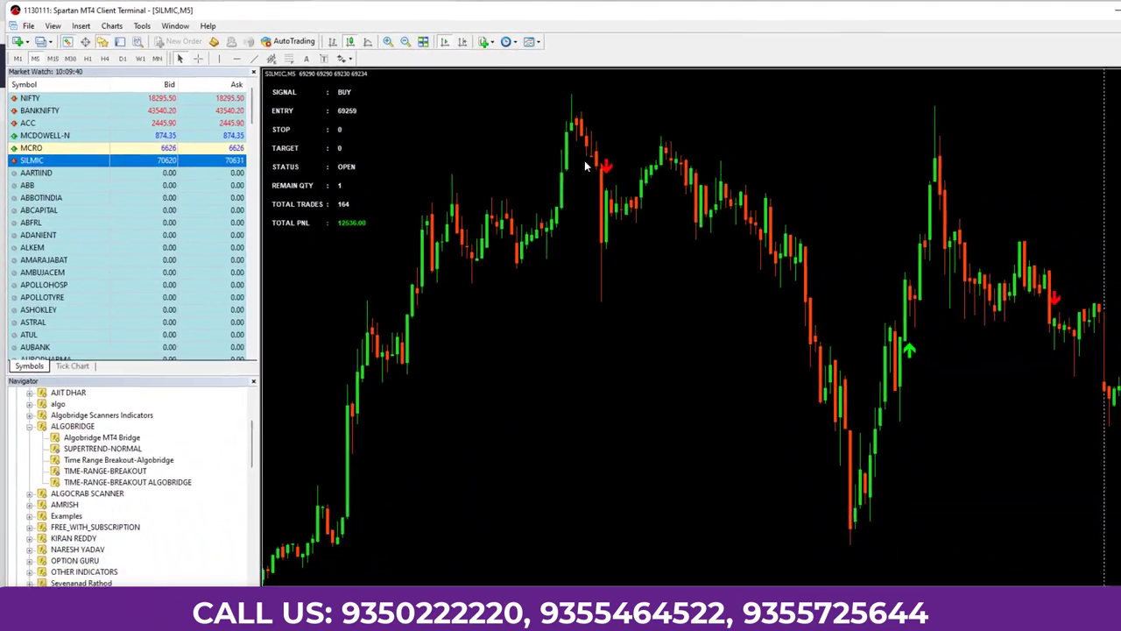
click(18, 58)
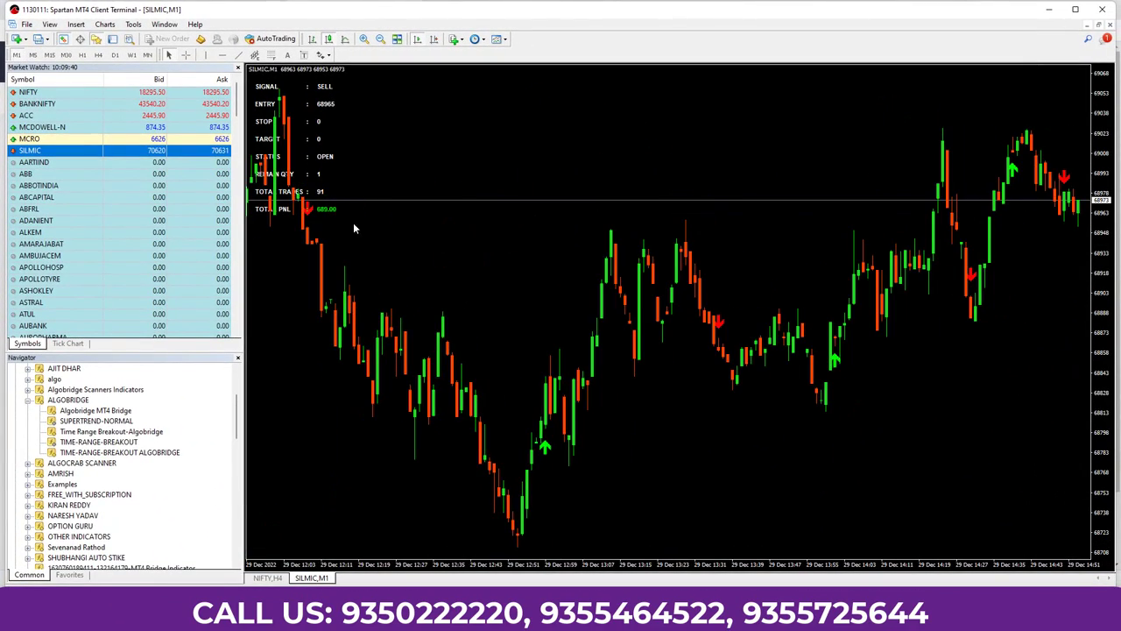
right_click(492, 133)
click(525, 164)
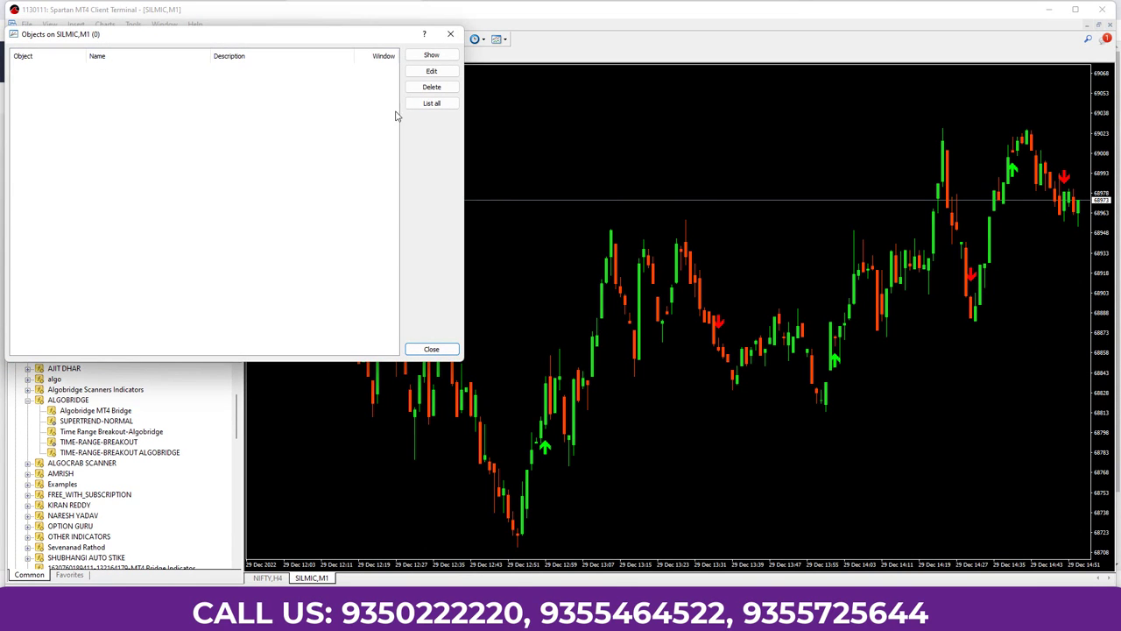
click(450, 35)
Edit the SUPERTREND-NORMAL indicator on the SILMIC chart, setting ST PERIOD to 1 and ST MULTIPLIER to 0.2.
right_click(490, 190)
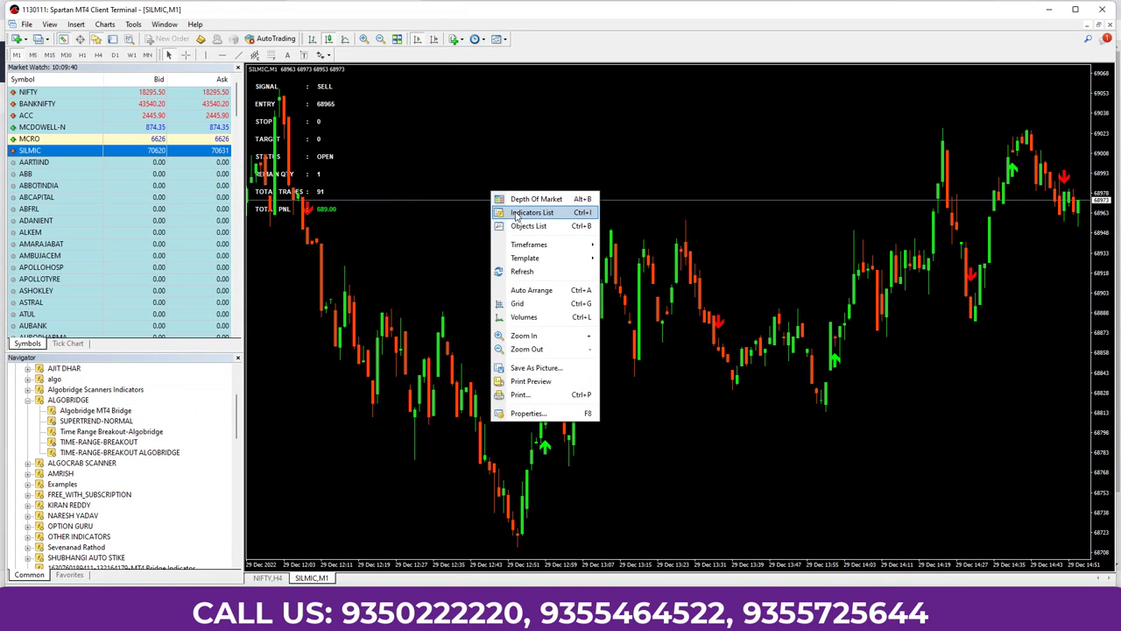
click(517, 216)
double_click(91, 66)
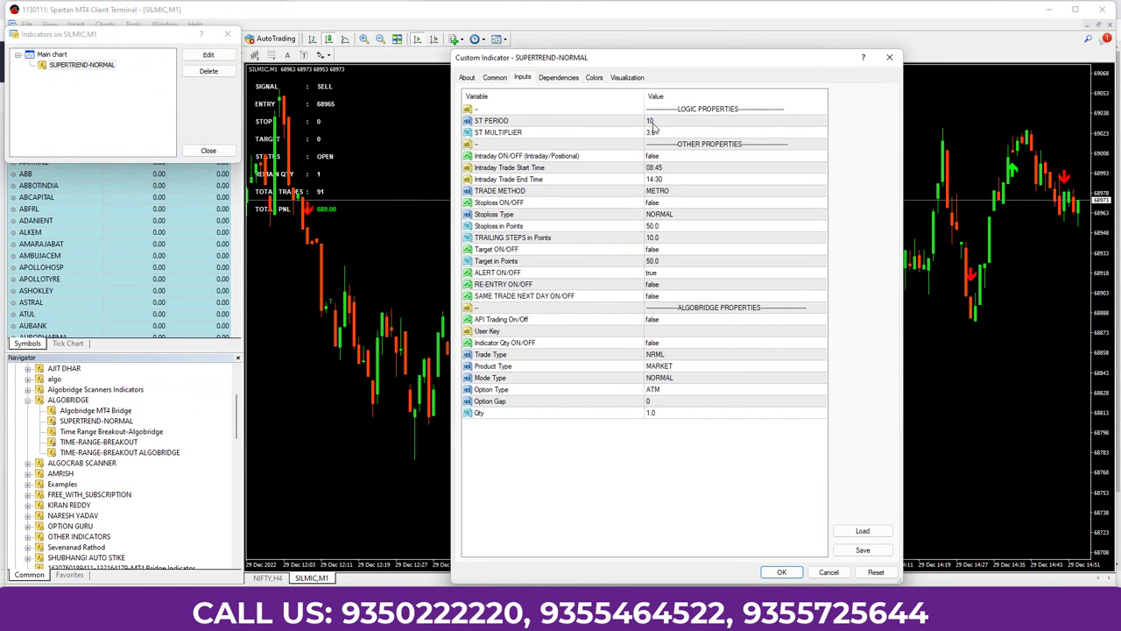
double_click(660, 122)
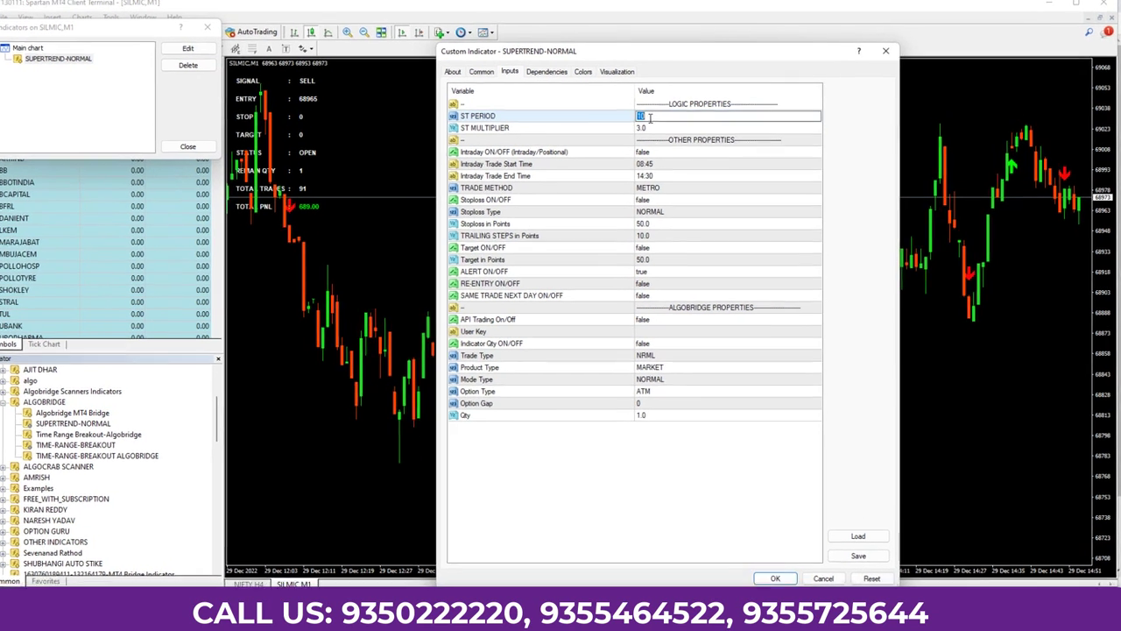
text(1)
double_click(567, 85)
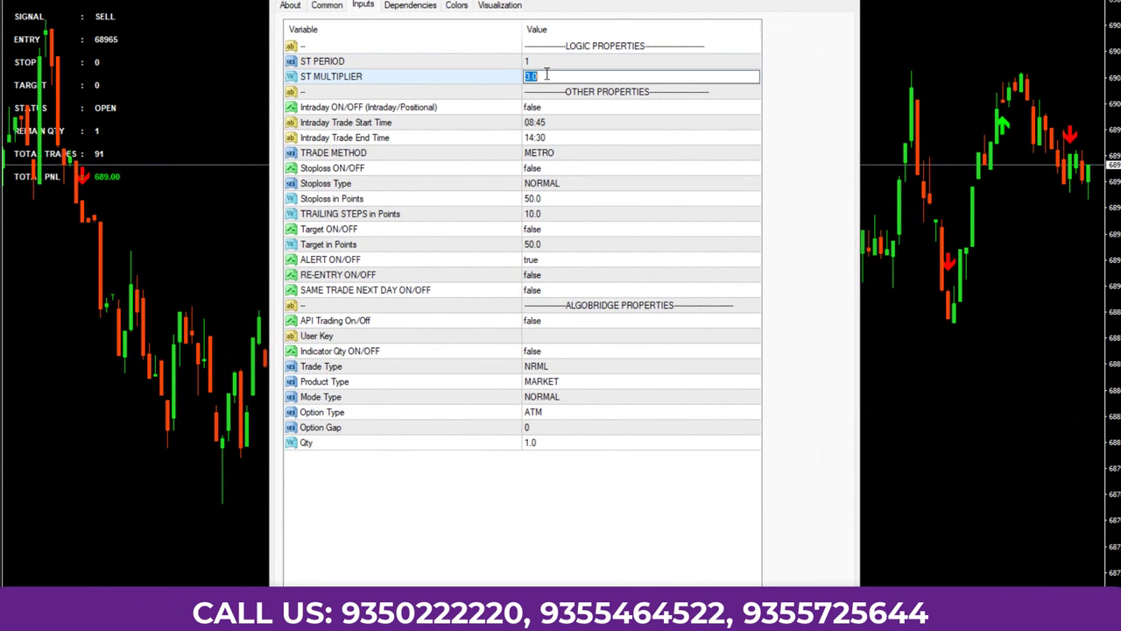
text(0.2)
key(Return)
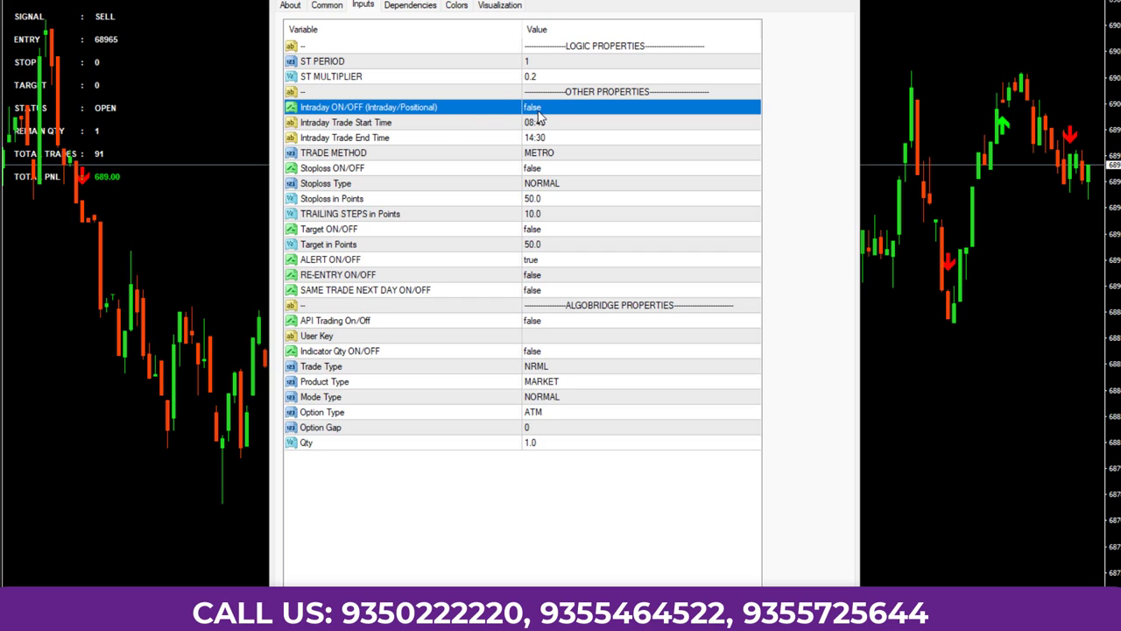
Look through the indicator's TRADE METHOD options and keep METRO selected.
click(544, 157)
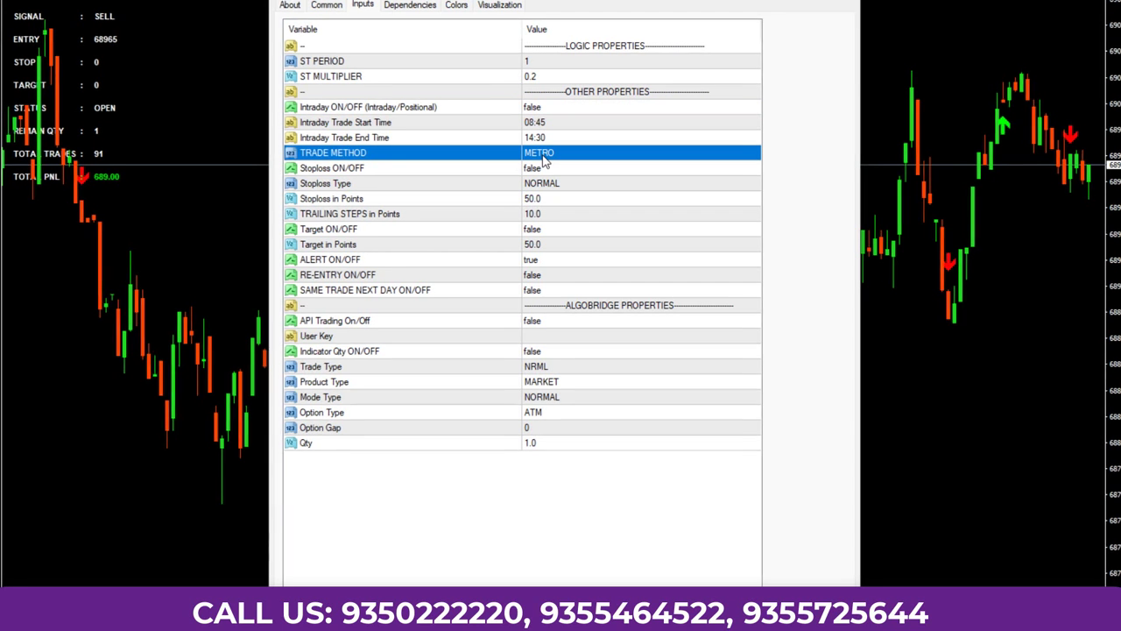
click(531, 147)
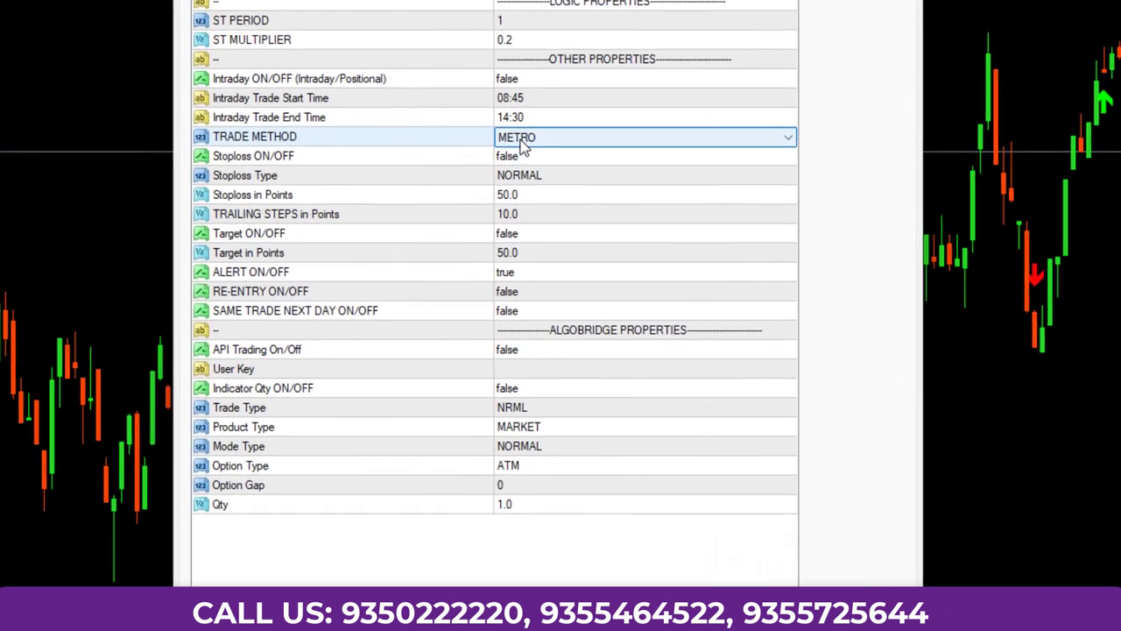
click(528, 146)
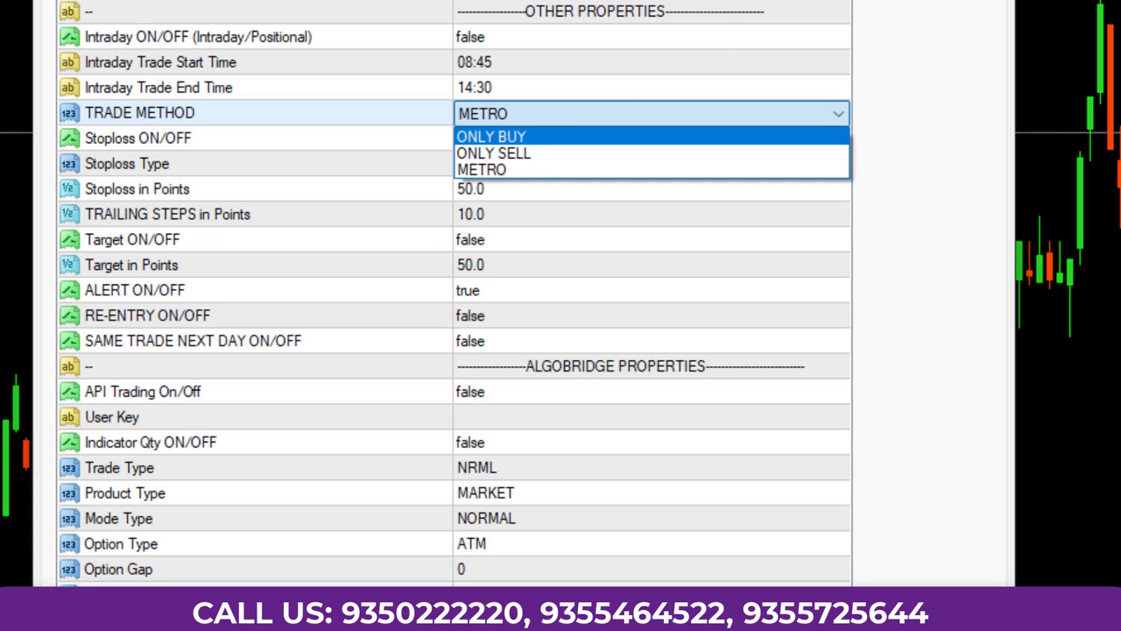
key(Escape)
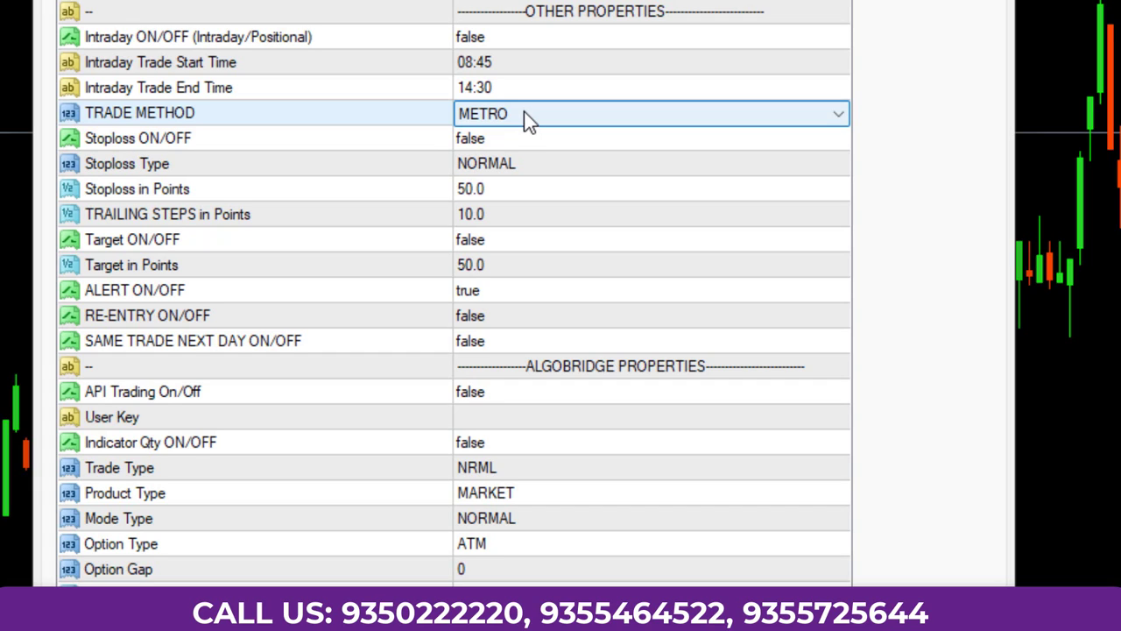
Turn on the indicator's stoploss by setting Stoploss ON/OFF to true.
click(477, 139)
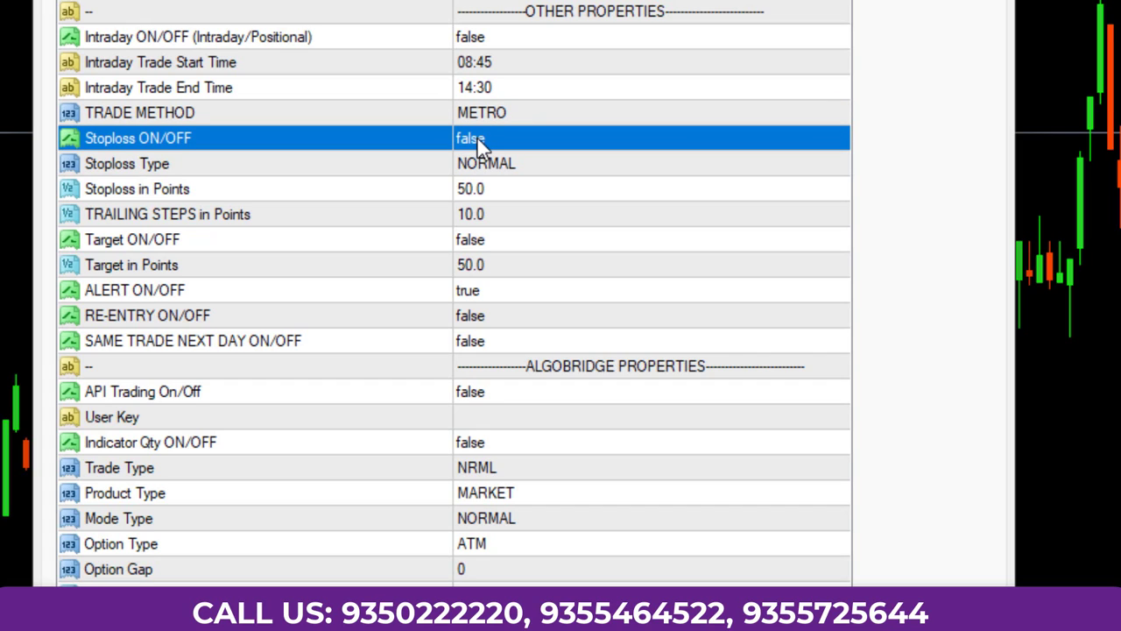
click(477, 138)
click(478, 140)
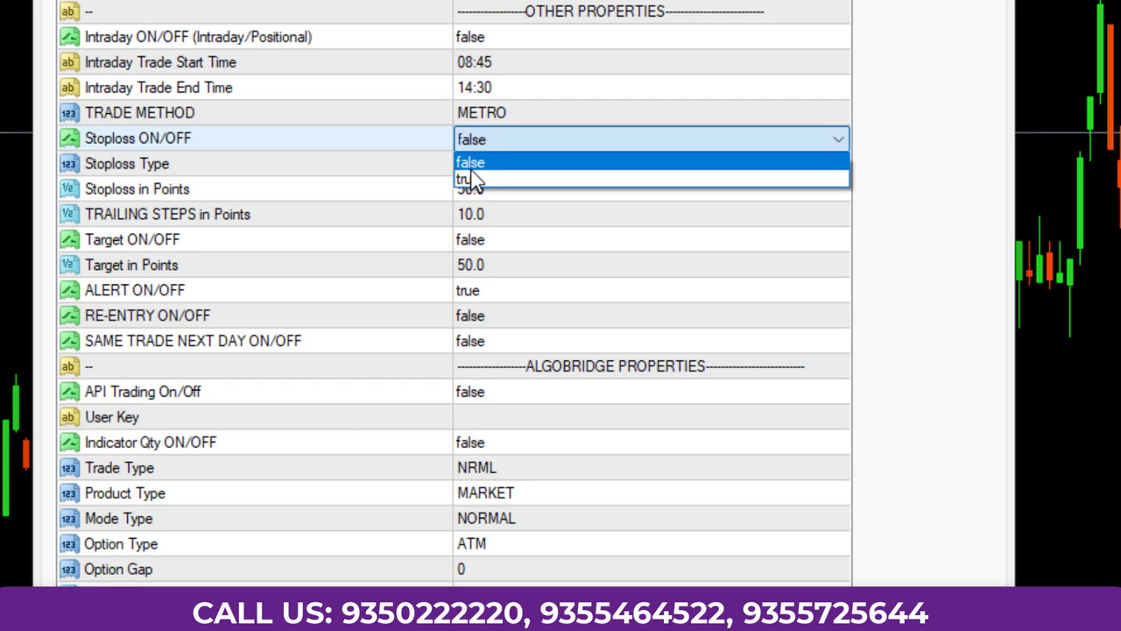
click(470, 180)
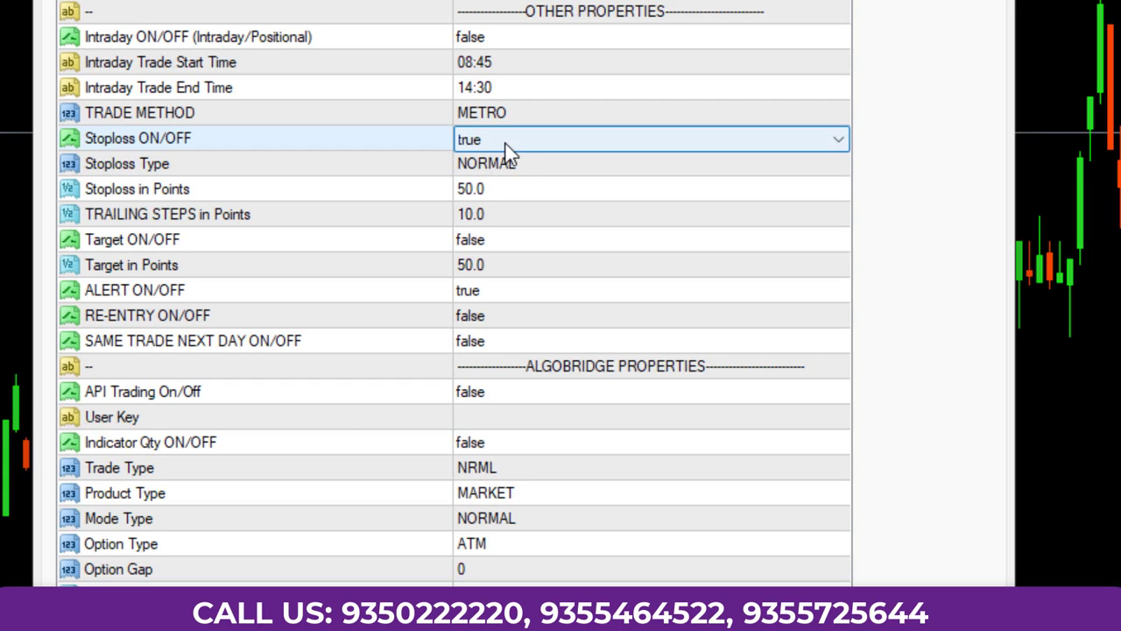
Look through the Stoploss Type options and keep NORMAL selected.
click(526, 163)
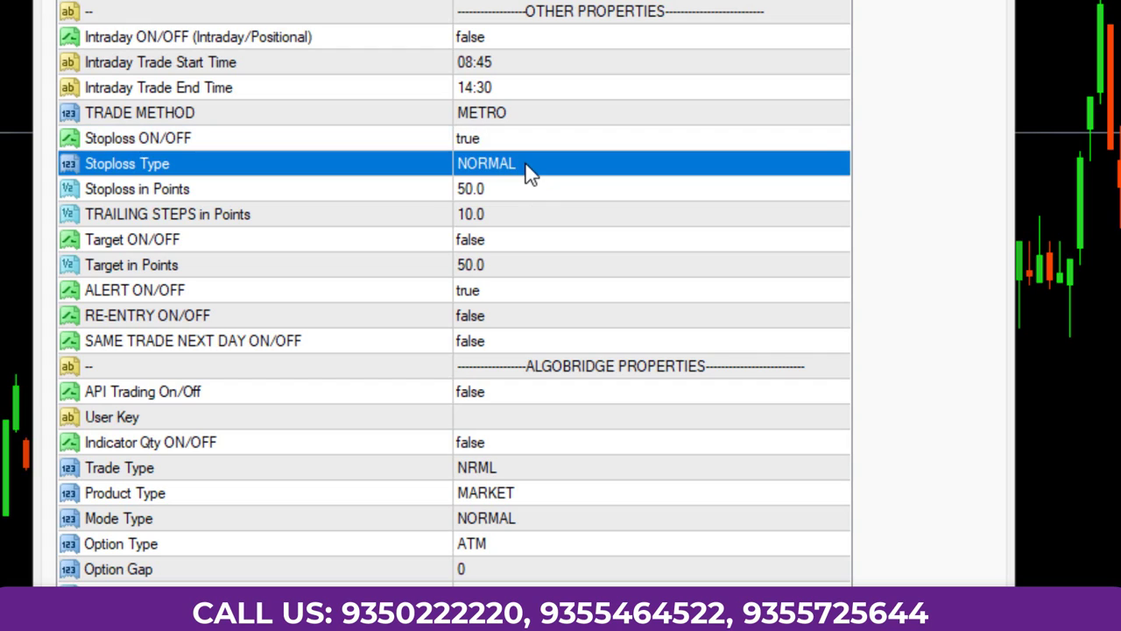
click(527, 165)
click(527, 164)
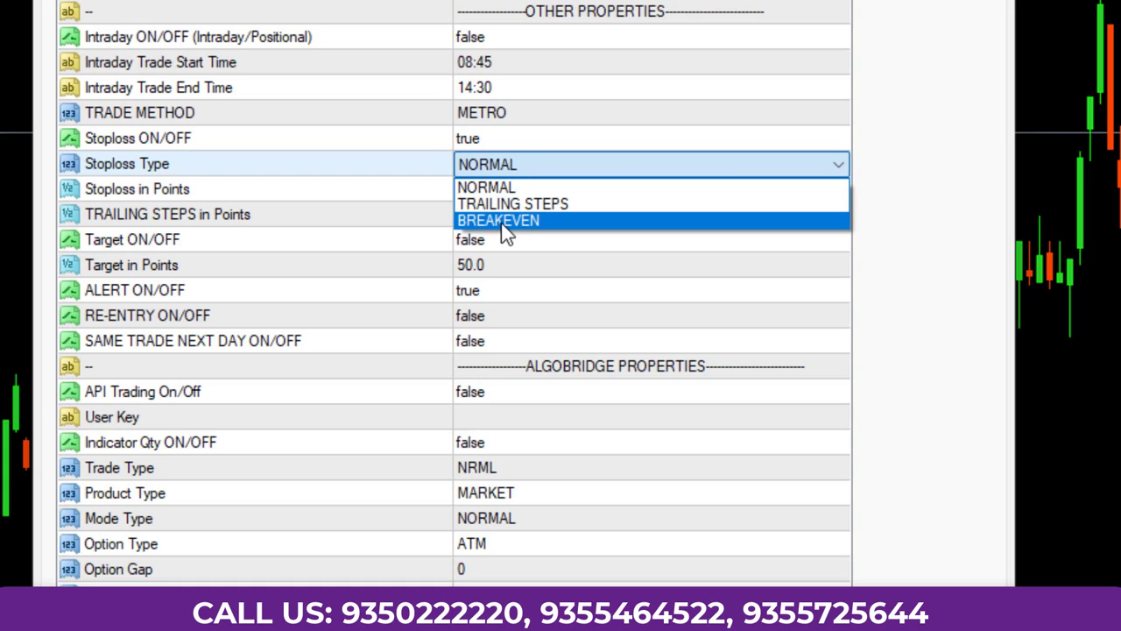
click(520, 165)
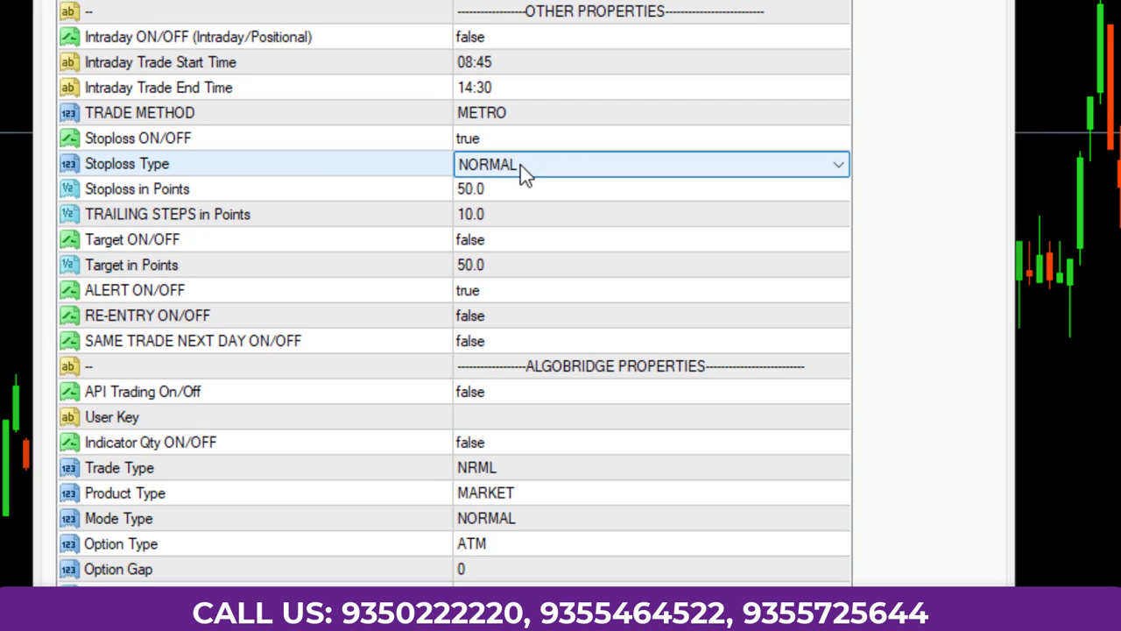
Turn on the indicator's profit target by setting Target ON/OFF to true.
click(469, 240)
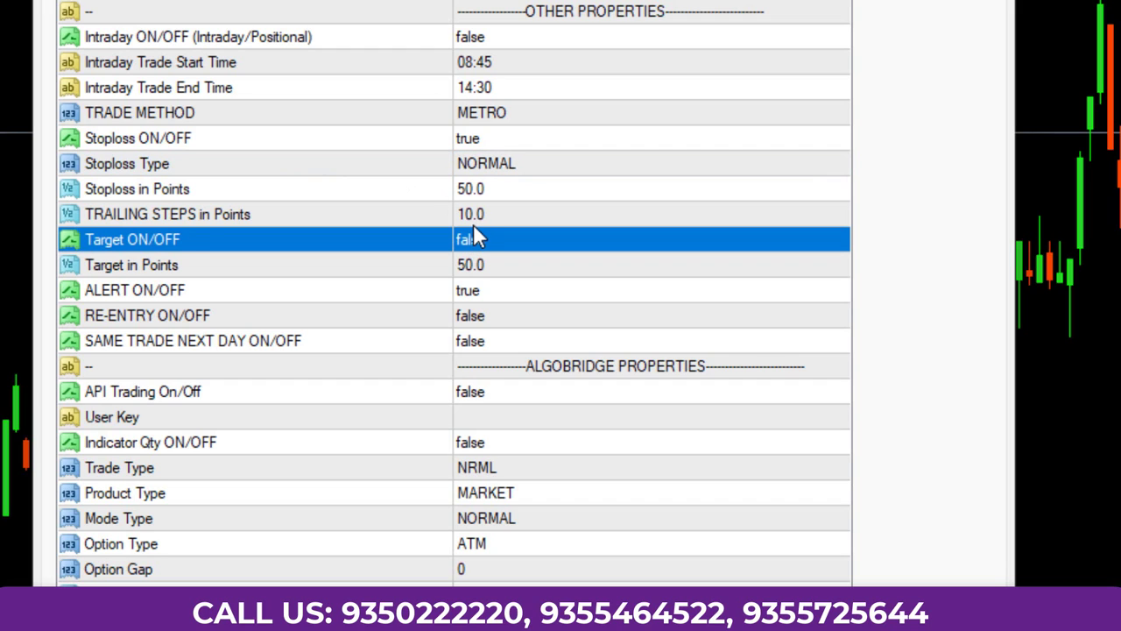
double_click(475, 214)
click(477, 216)
click(488, 239)
click(488, 239)
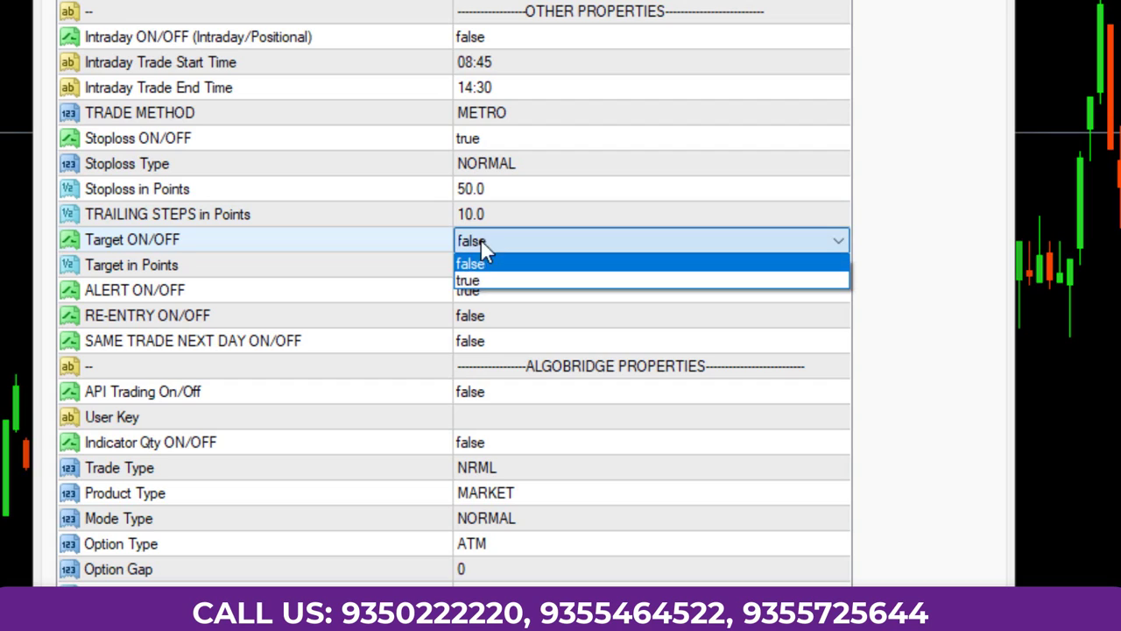
click(480, 280)
click(487, 262)
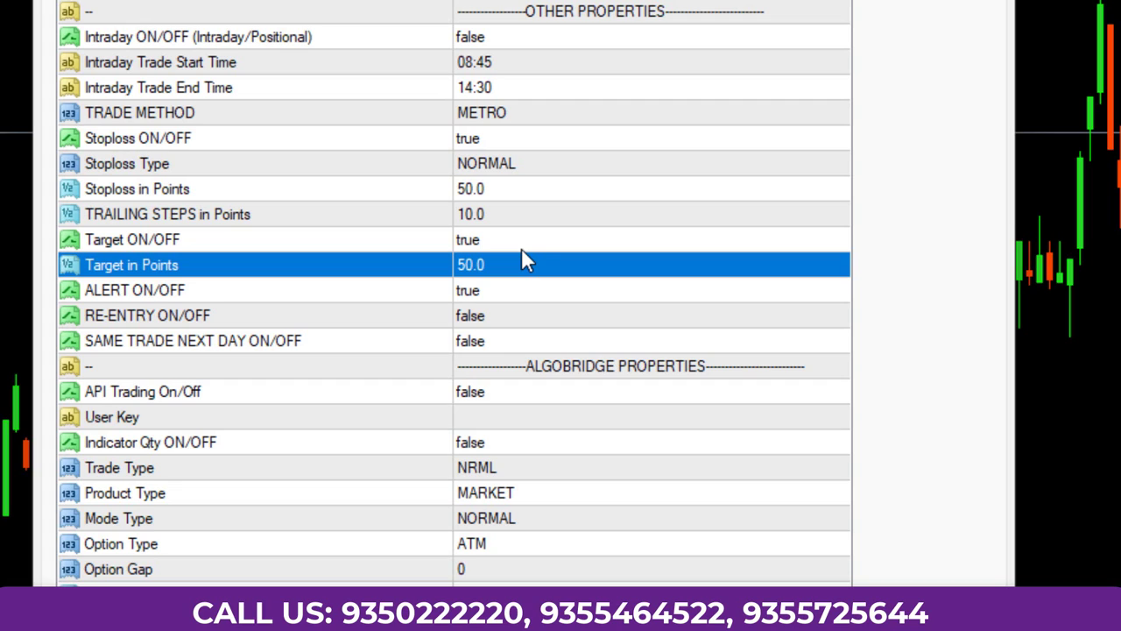
Review the indicator's ALERT, RE-ENTRY and SAME TRADE NEXT DAY settings.
click(487, 294)
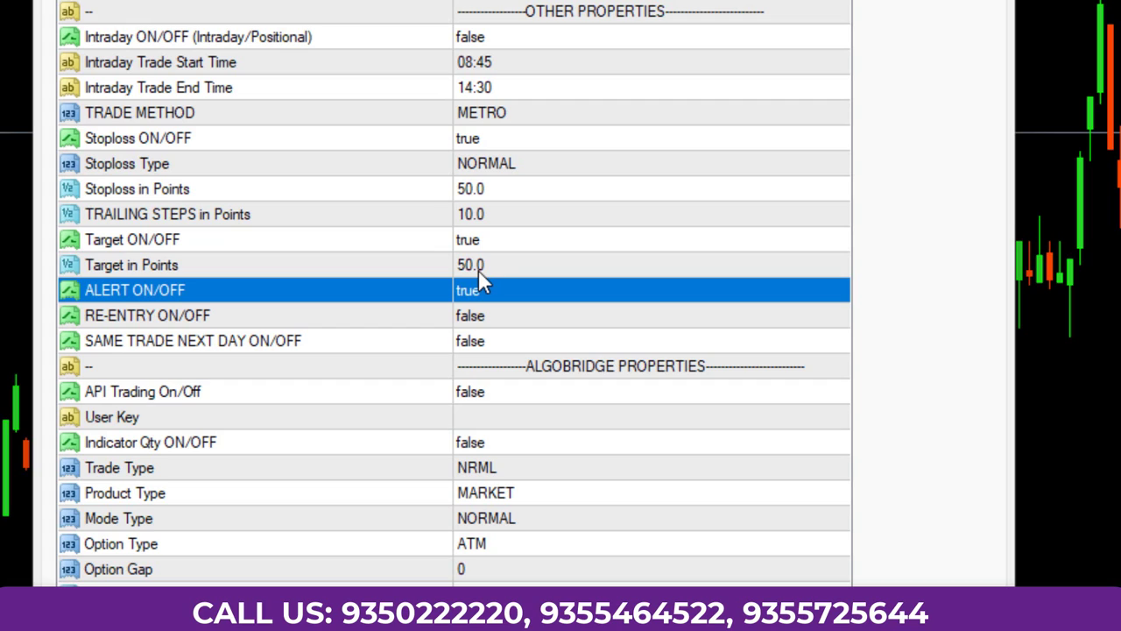
click(480, 322)
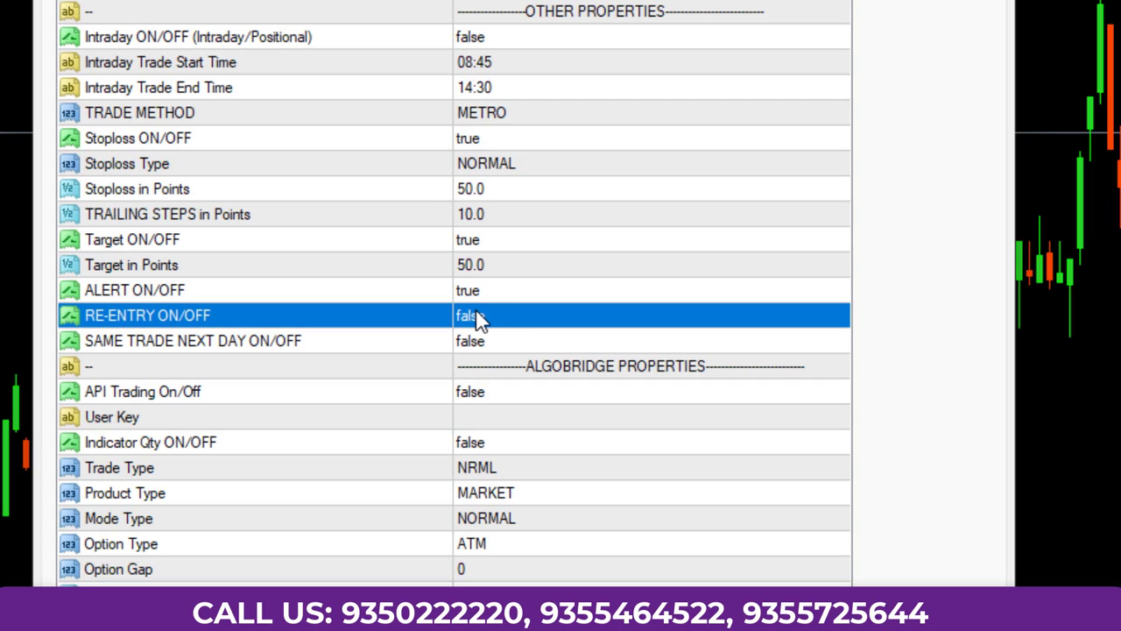
click(169, 346)
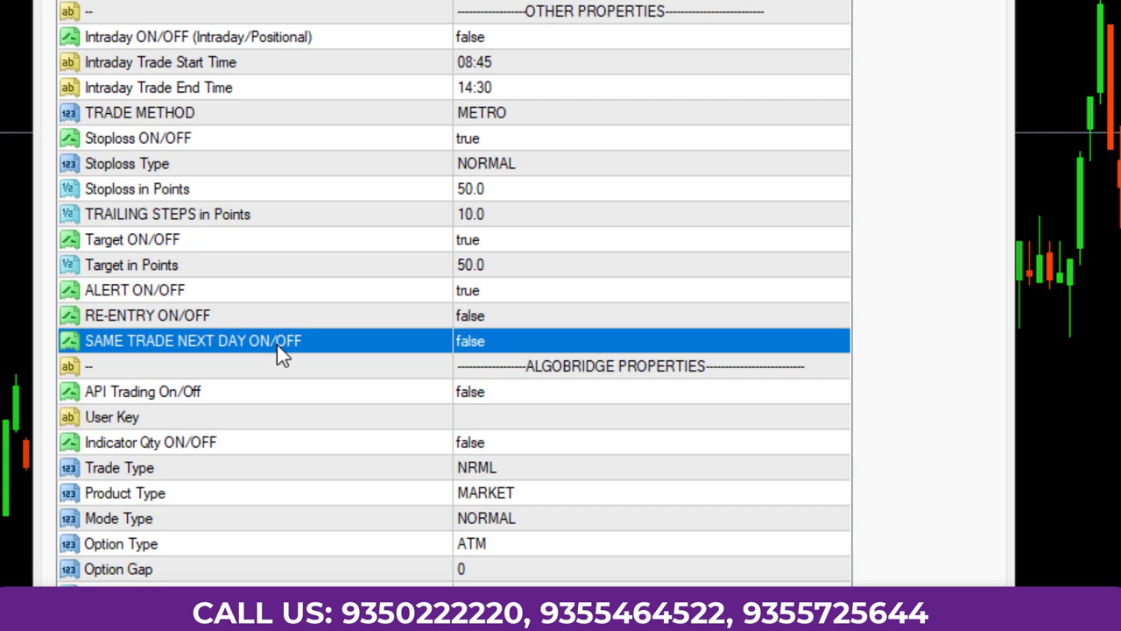
Enable API trading in the Algobridge properties by setting API Trading On/Off to true.
click(492, 400)
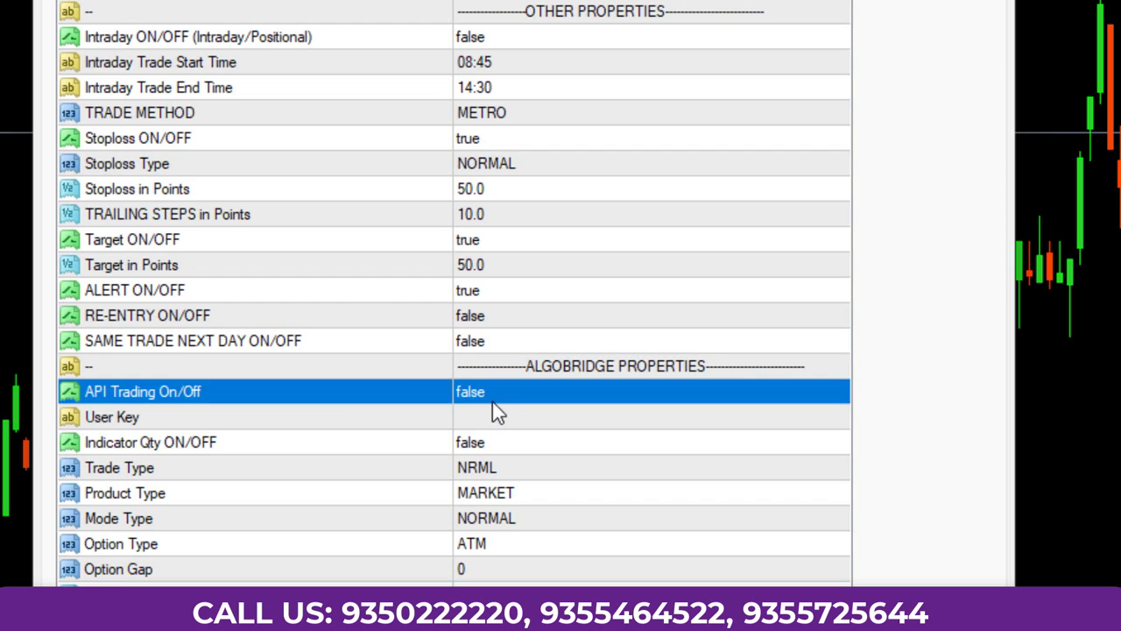
click(491, 399)
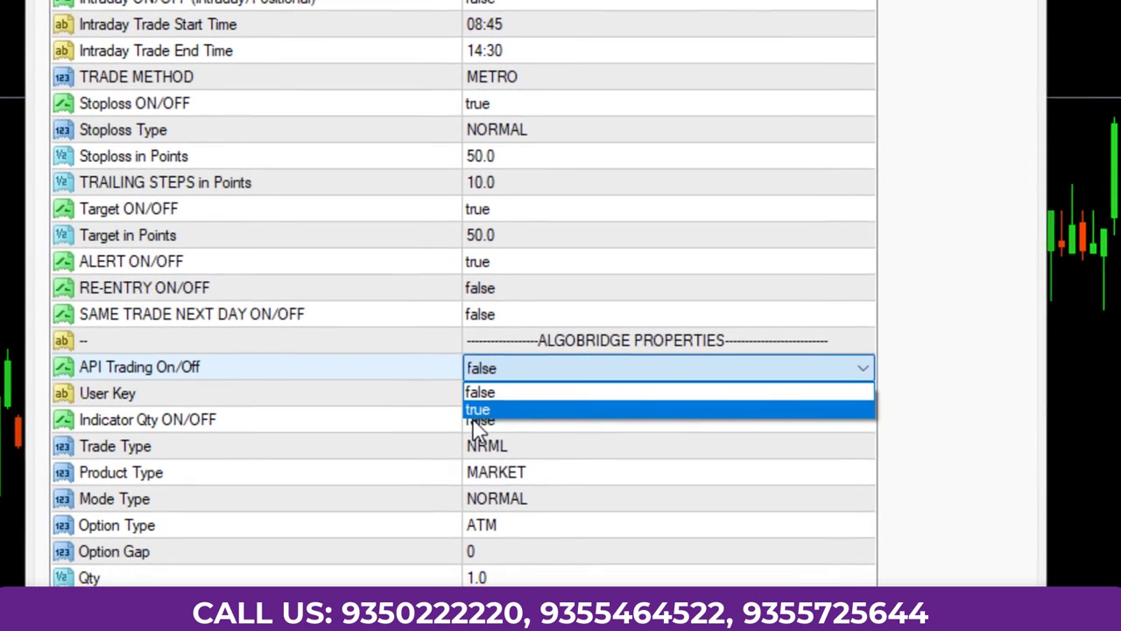
click(473, 420)
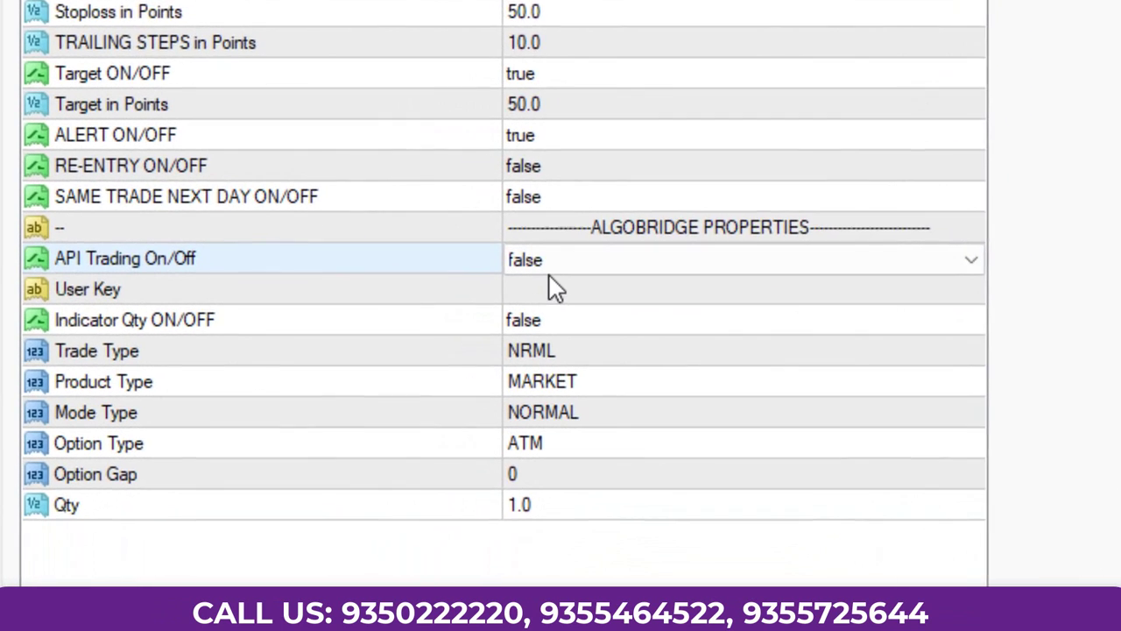
click(509, 371)
click(552, 260)
Copy the user key from Algobridge's Authentication page in Chrome and paste it into the indicator's User Key field in MT4.
click(566, 238)
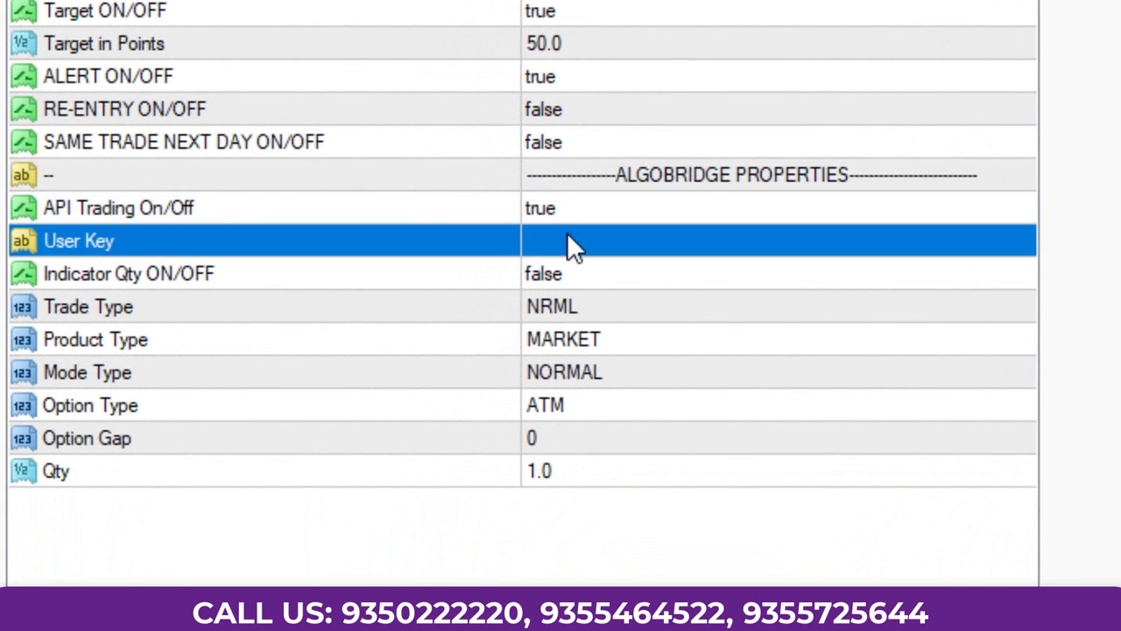
click(570, 238)
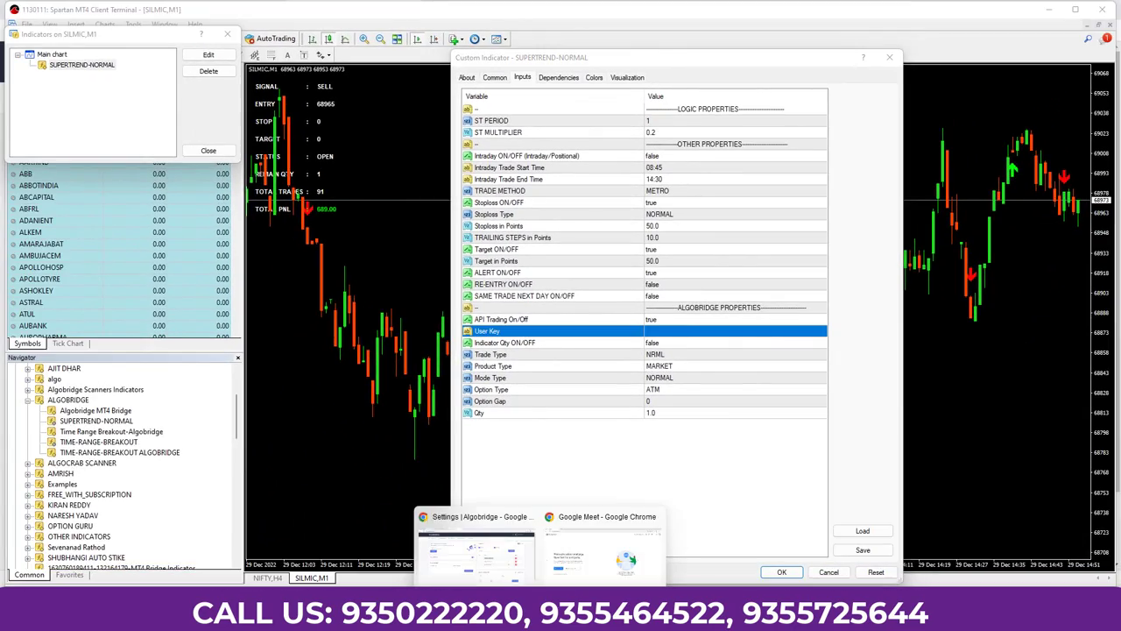
click(490, 596)
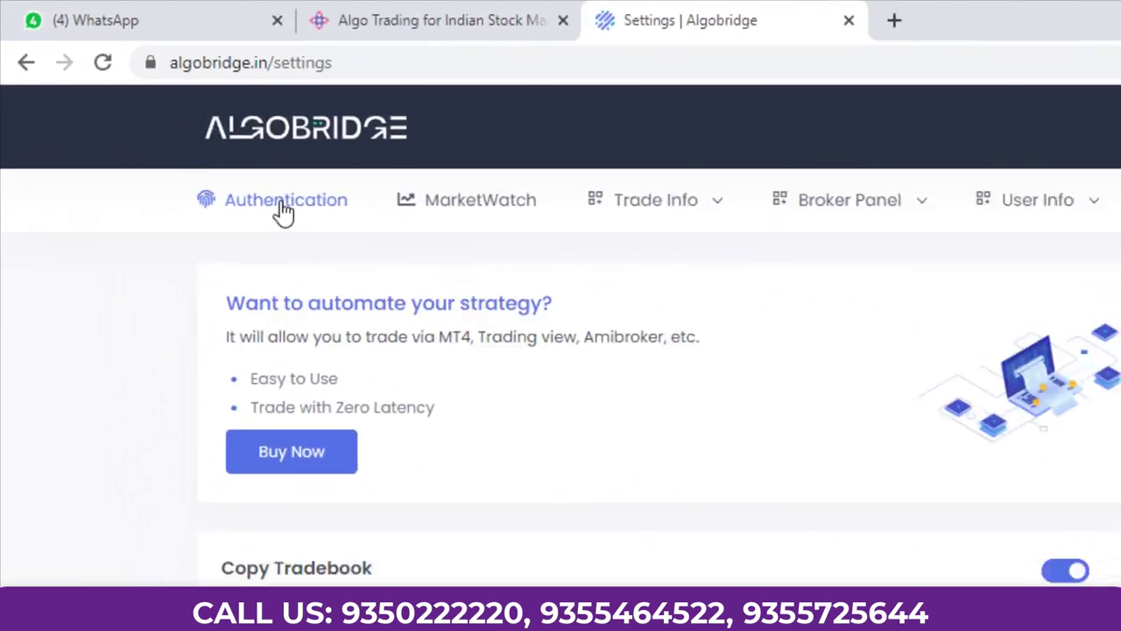
click(167, 120)
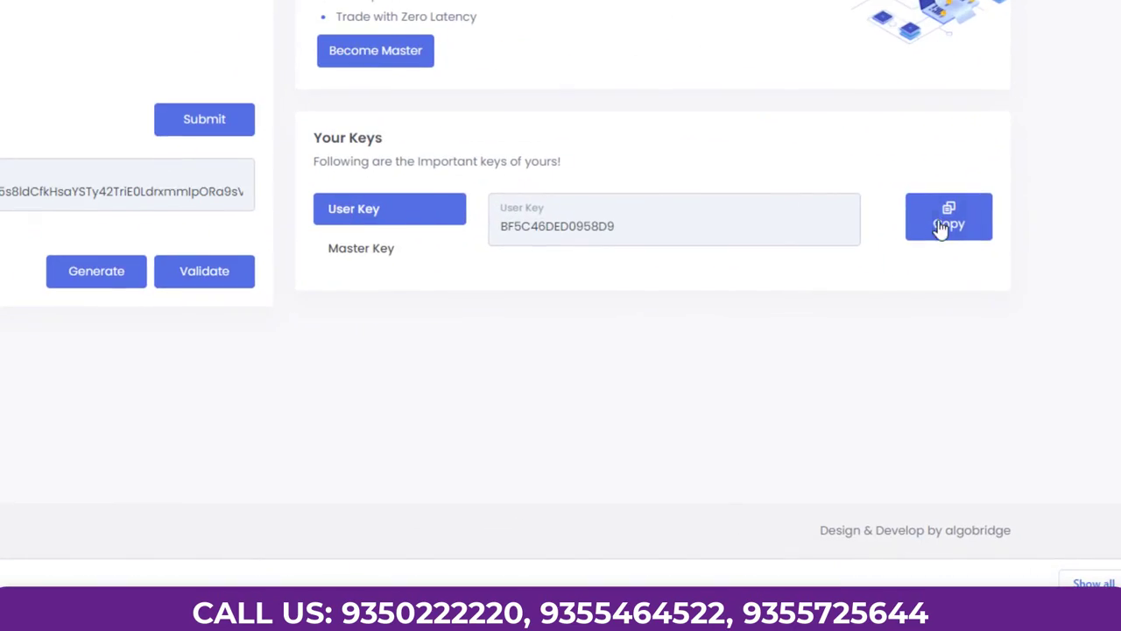
click(945, 234)
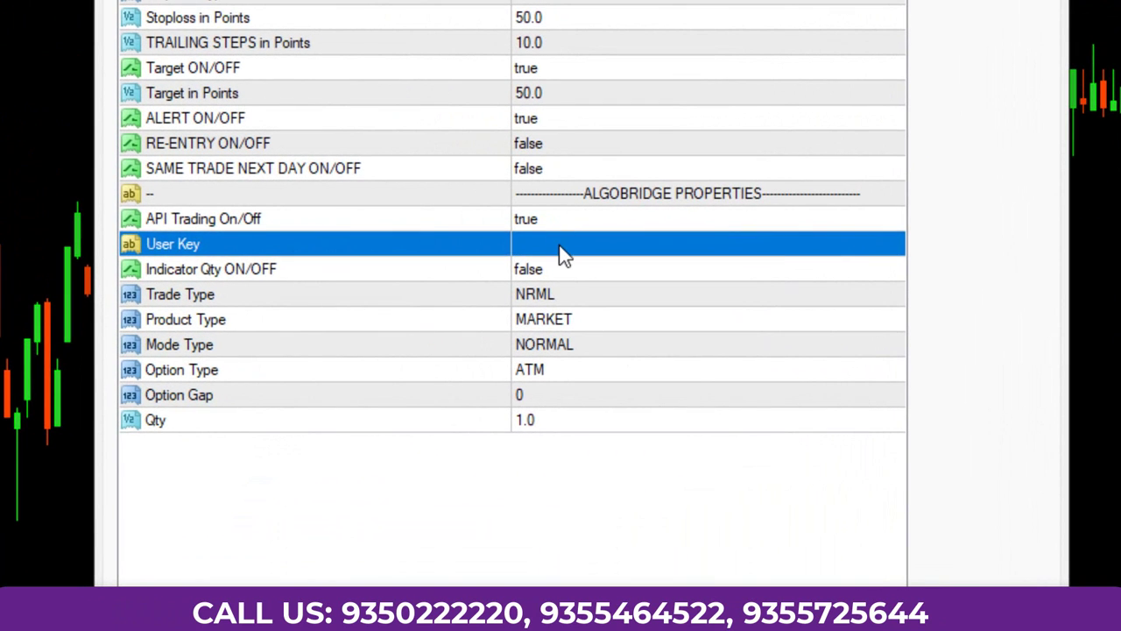
click(582, 259)
key(ctrl+v)
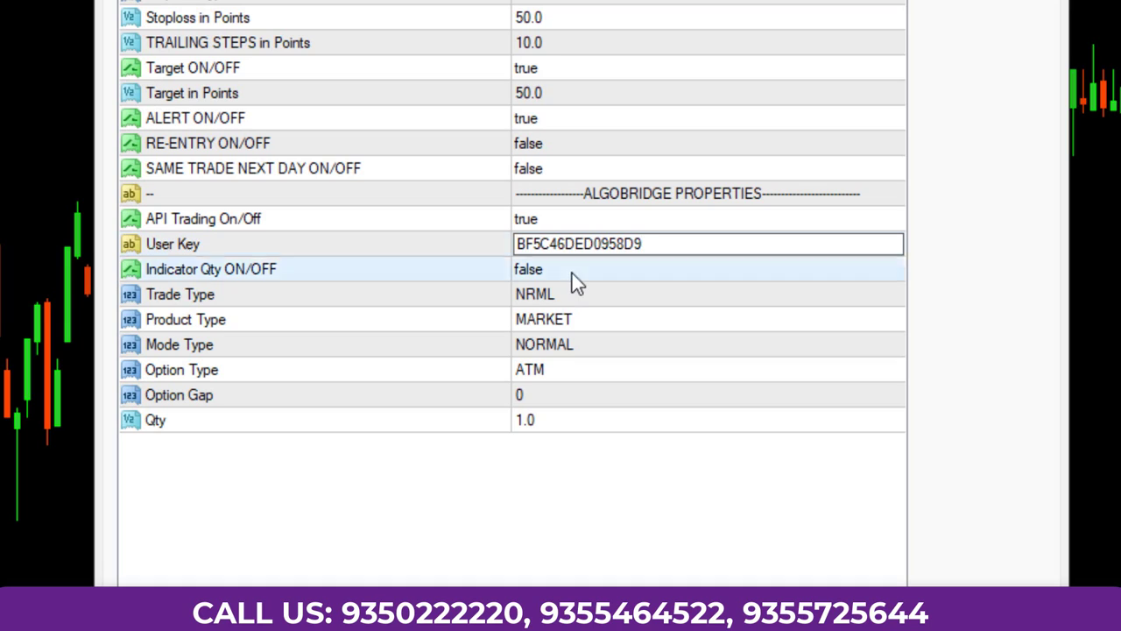
Check the Indicator Qty ON/OFF and Qty settings in the Algobridge properties.
click(571, 273)
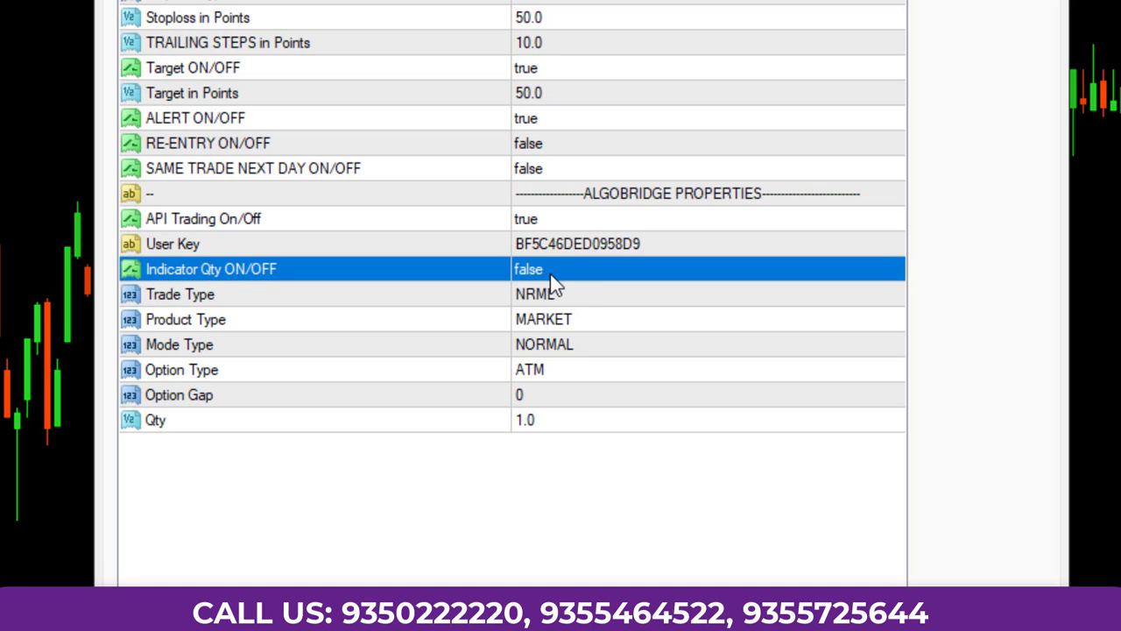
click(550, 276)
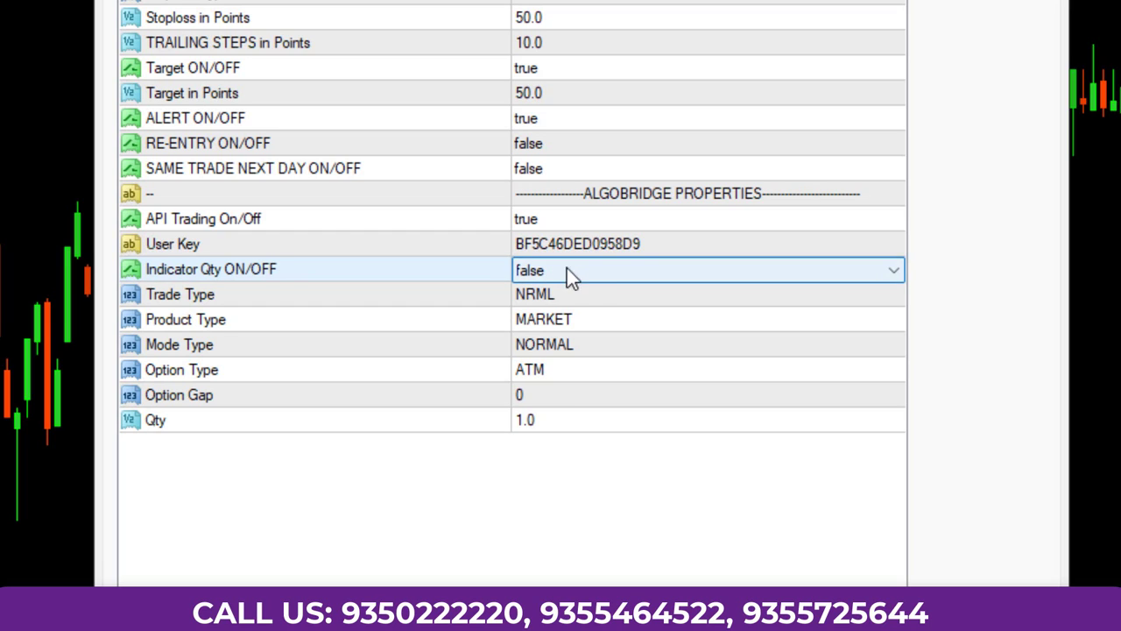
click(570, 422)
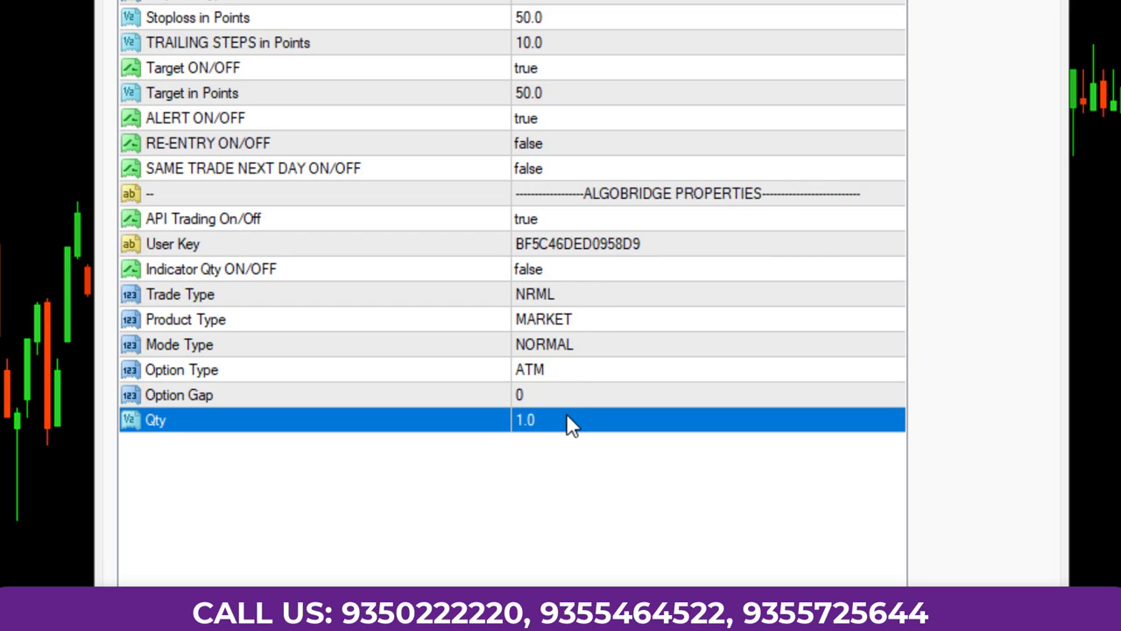
Set the Trade Type in the Algobridge properties to MIS.
click(555, 298)
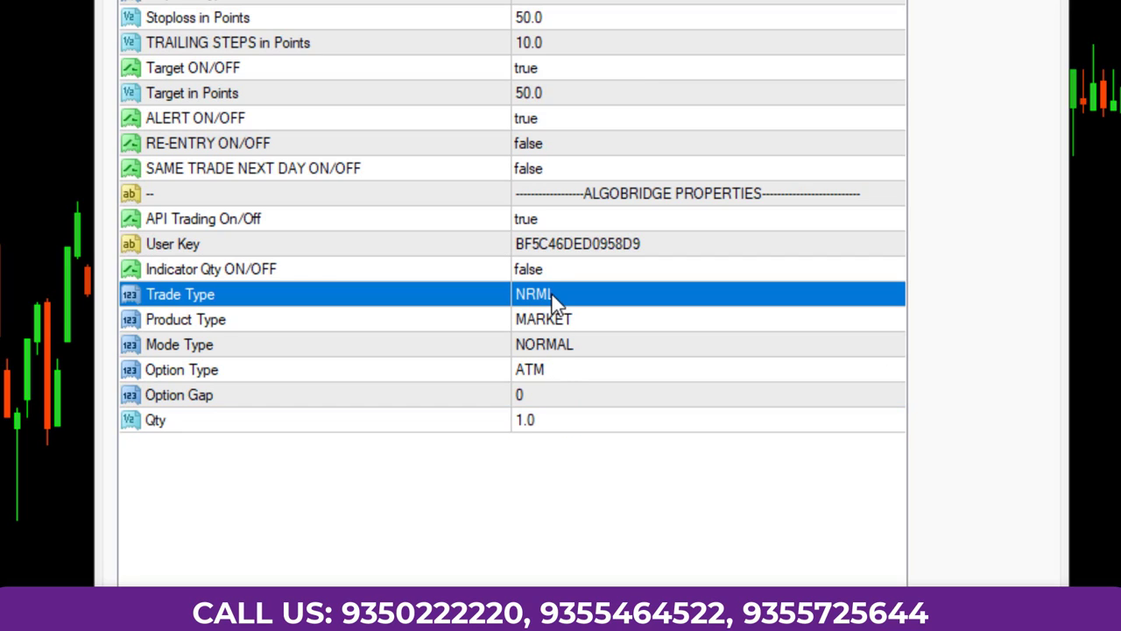
click(552, 294)
click(552, 294)
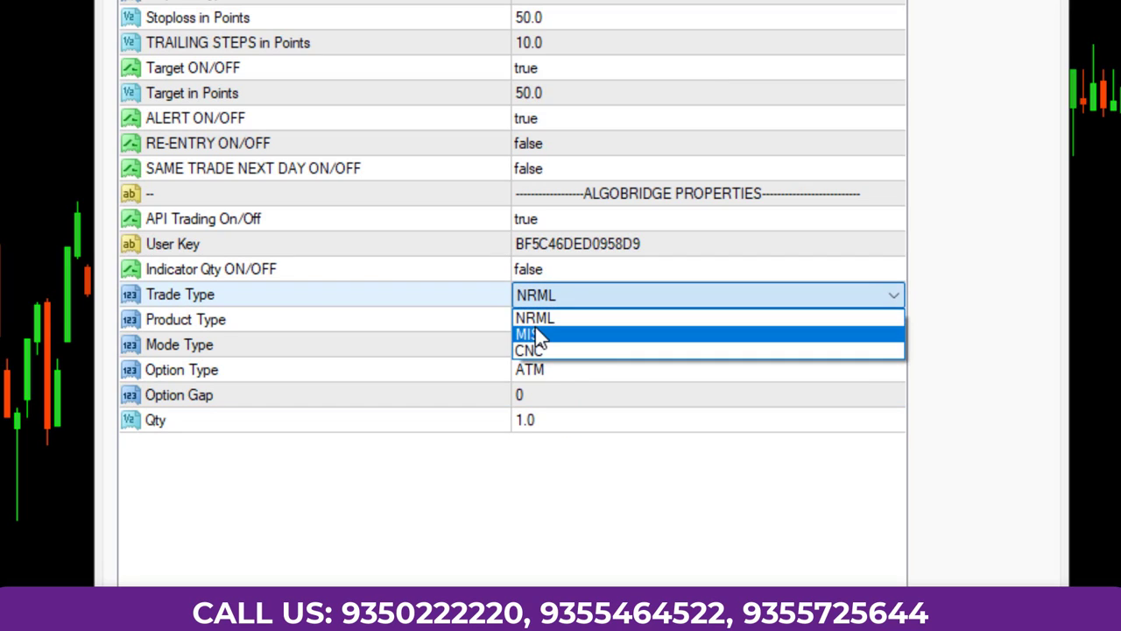
click(553, 331)
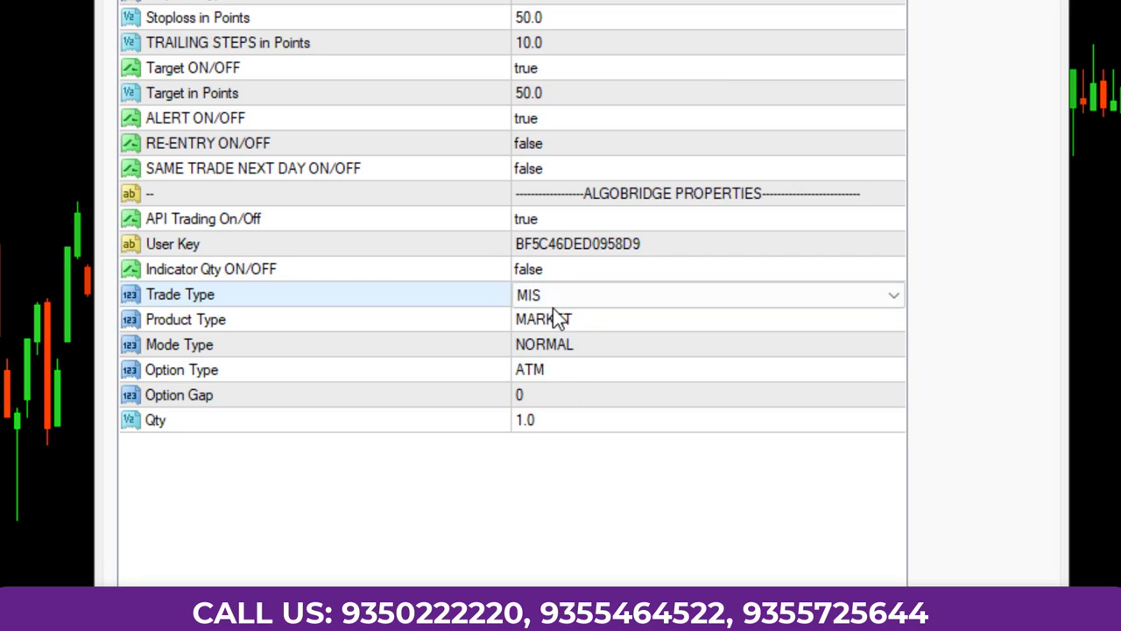
Look through the Mode Type options and keep NORMAL selected.
click(573, 351)
click(575, 345)
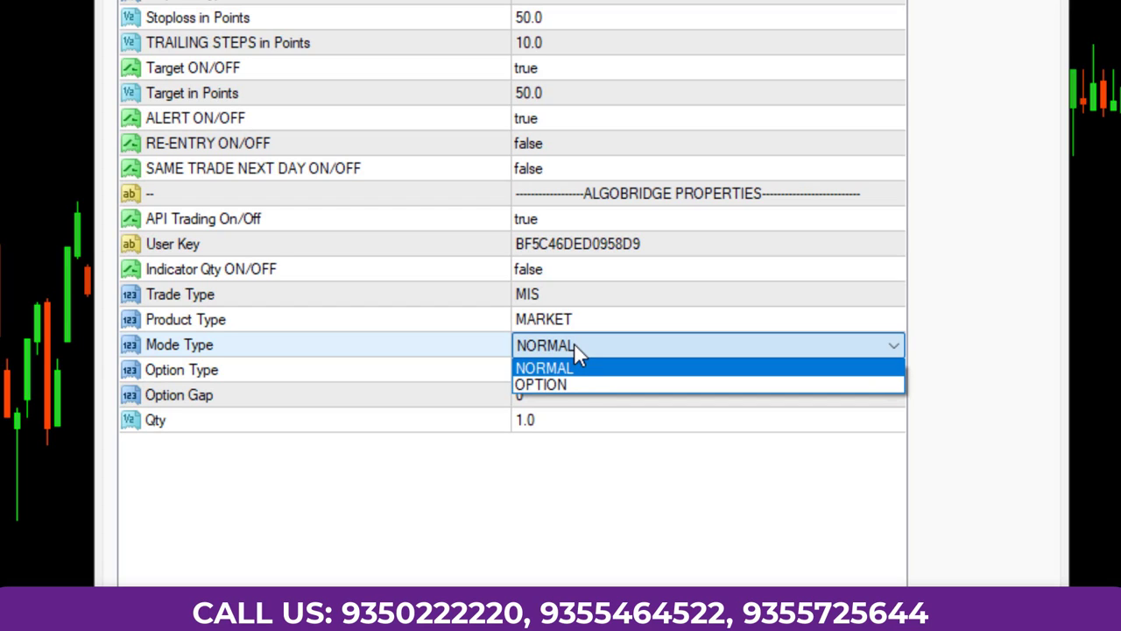
click(575, 349)
click(553, 368)
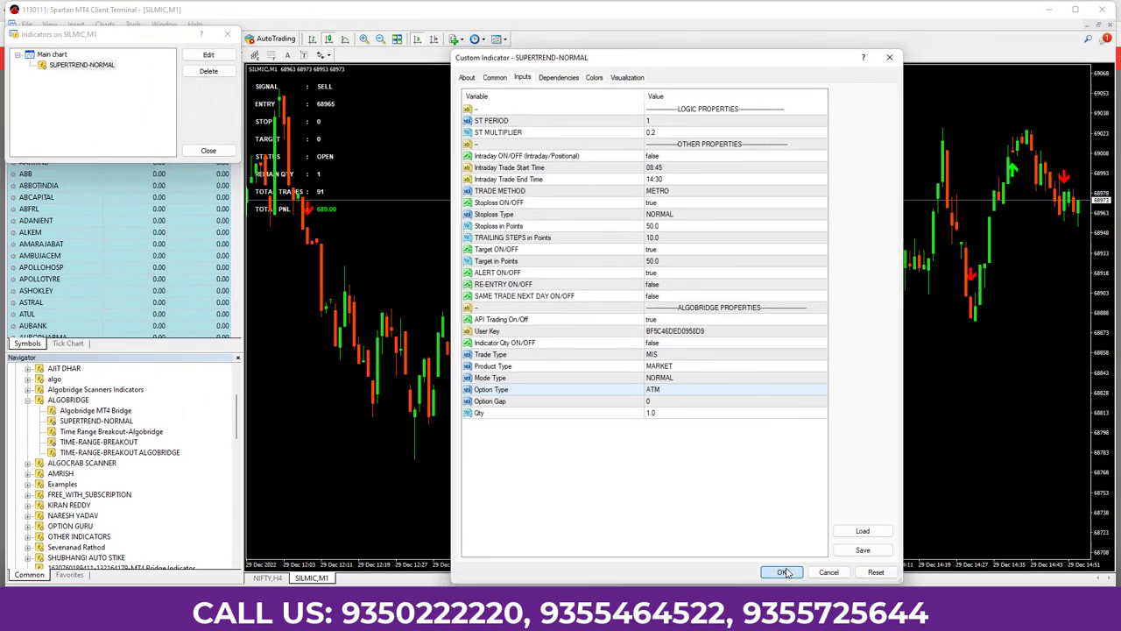
Apply the SUPERTREND-NORMAL settings to the SILMIC chart and shift the chart's end away from its border.
click(770, 569)
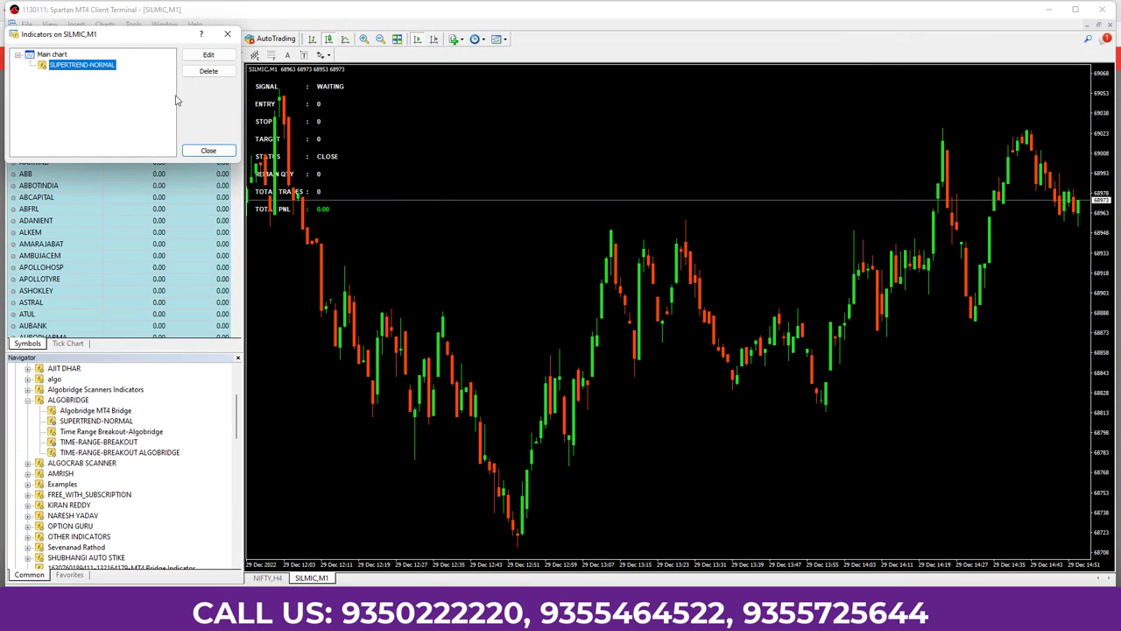
click(208, 150)
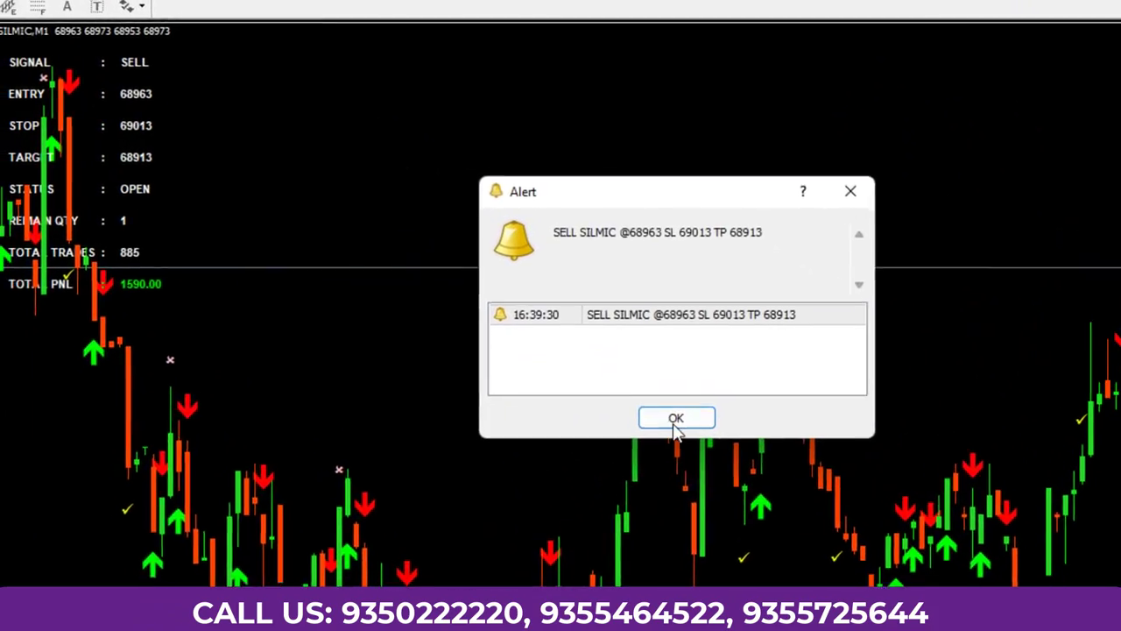
click(623, 284)
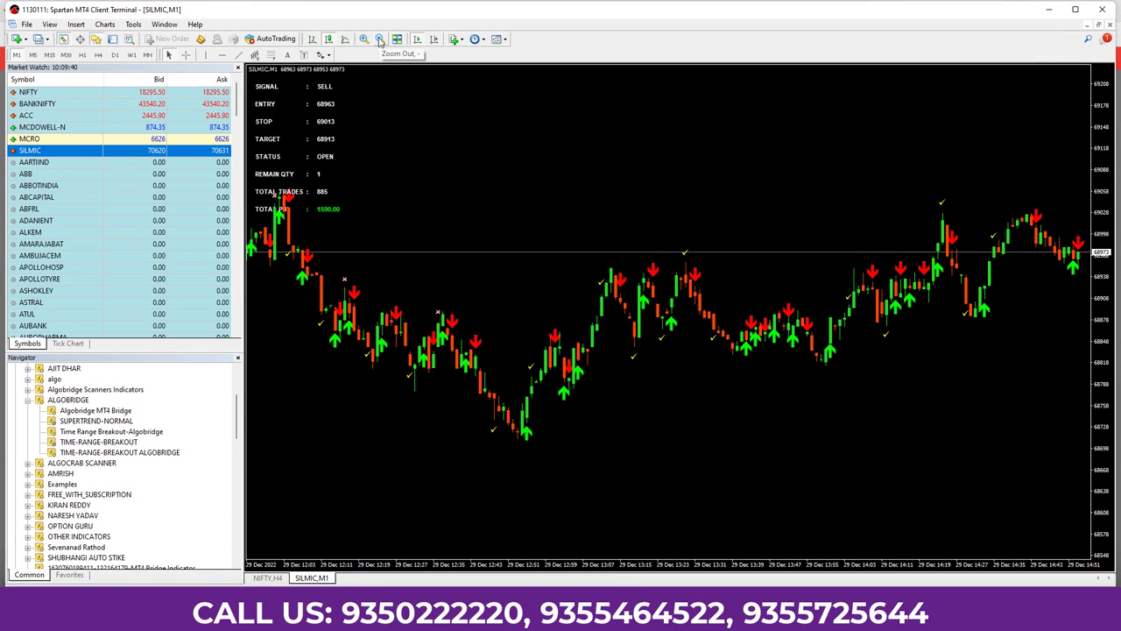
click(433, 40)
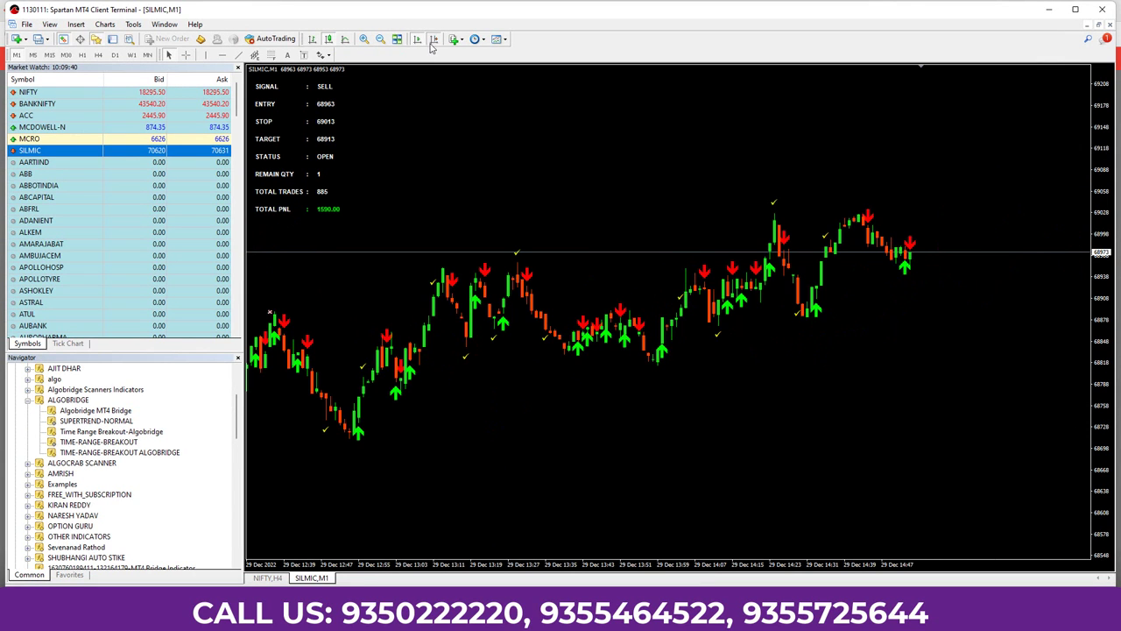
Open the terminal's Experts log and check the order placement message for SUPERTREND-NORMAL on SILMIC.
click(113, 39)
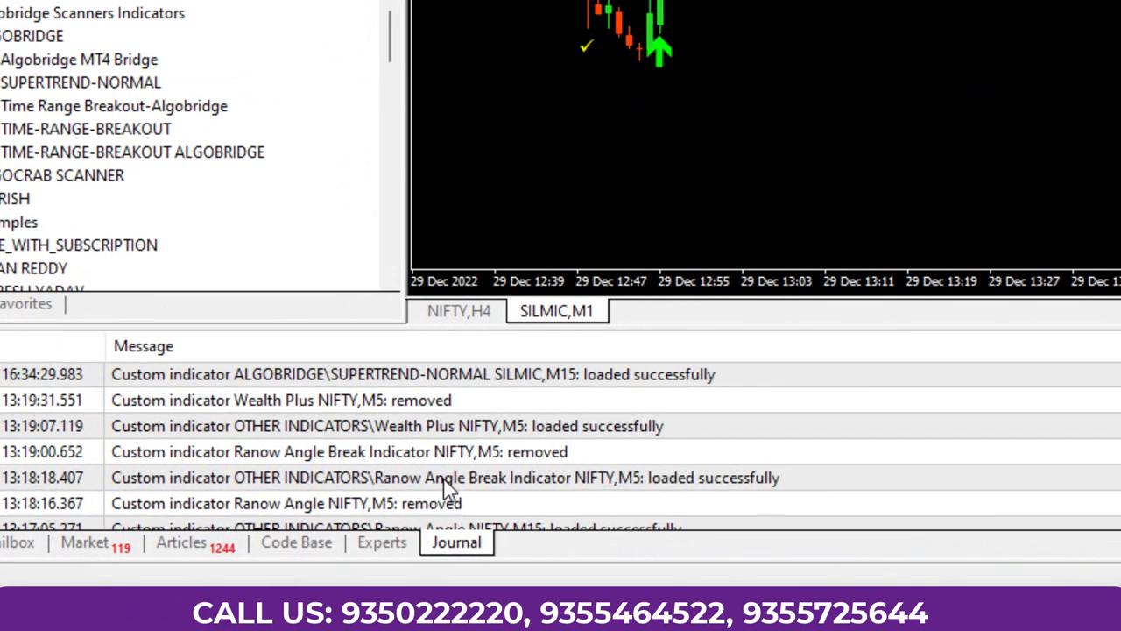
click(445, 480)
click(395, 548)
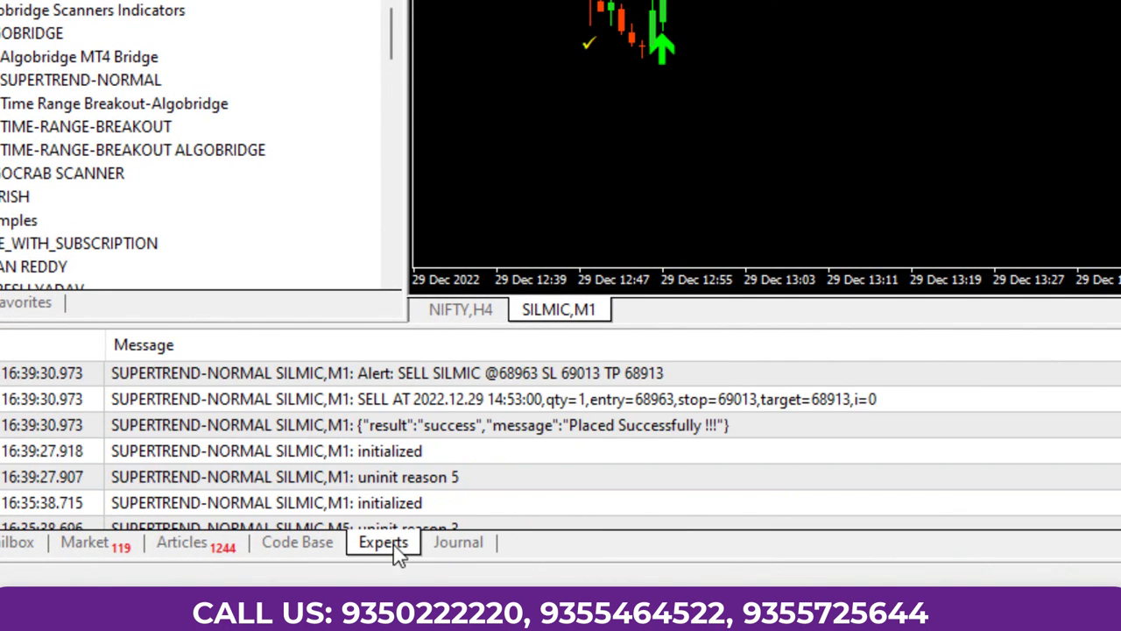
click(542, 429)
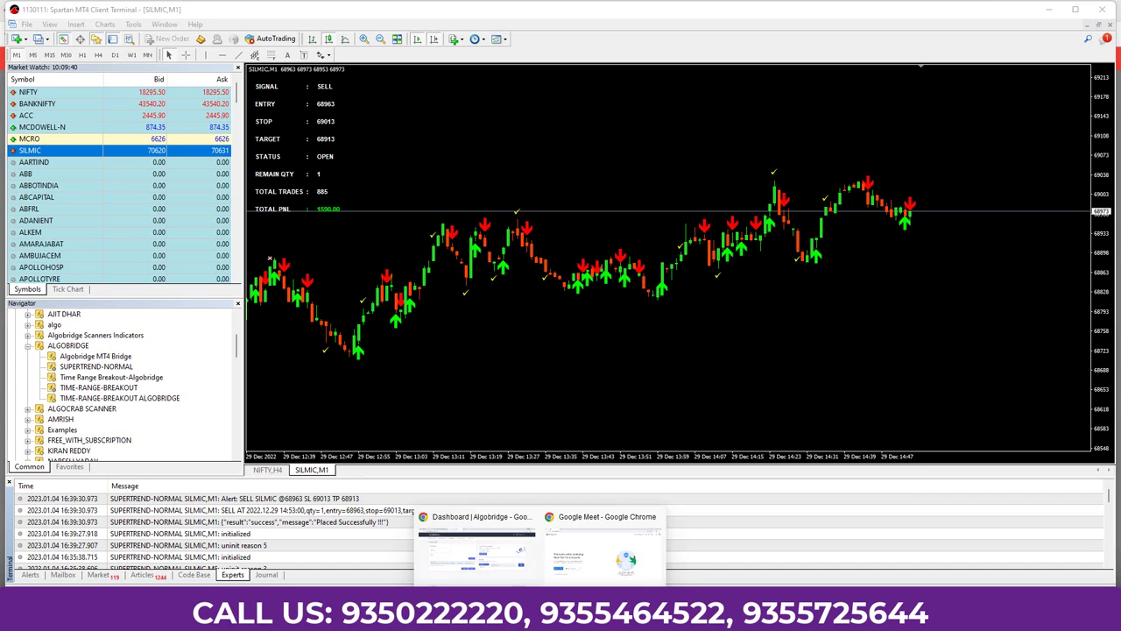
Switch to Algobridge in Chrome and examine the executed trade's details in the Bridge Trade History.
click(462, 580)
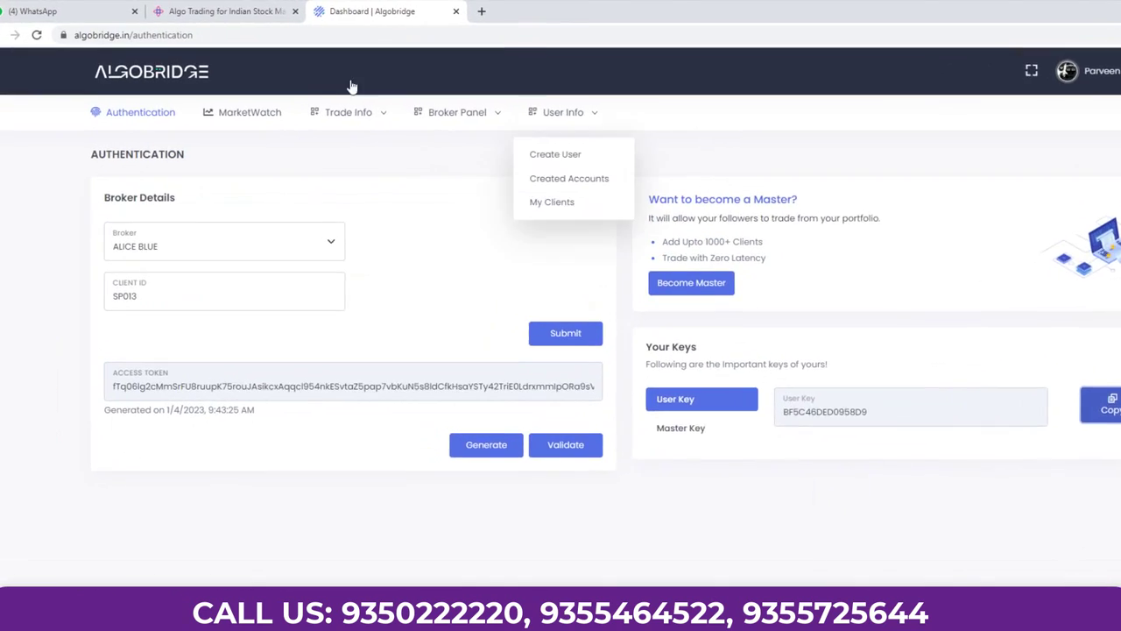
click(348, 112)
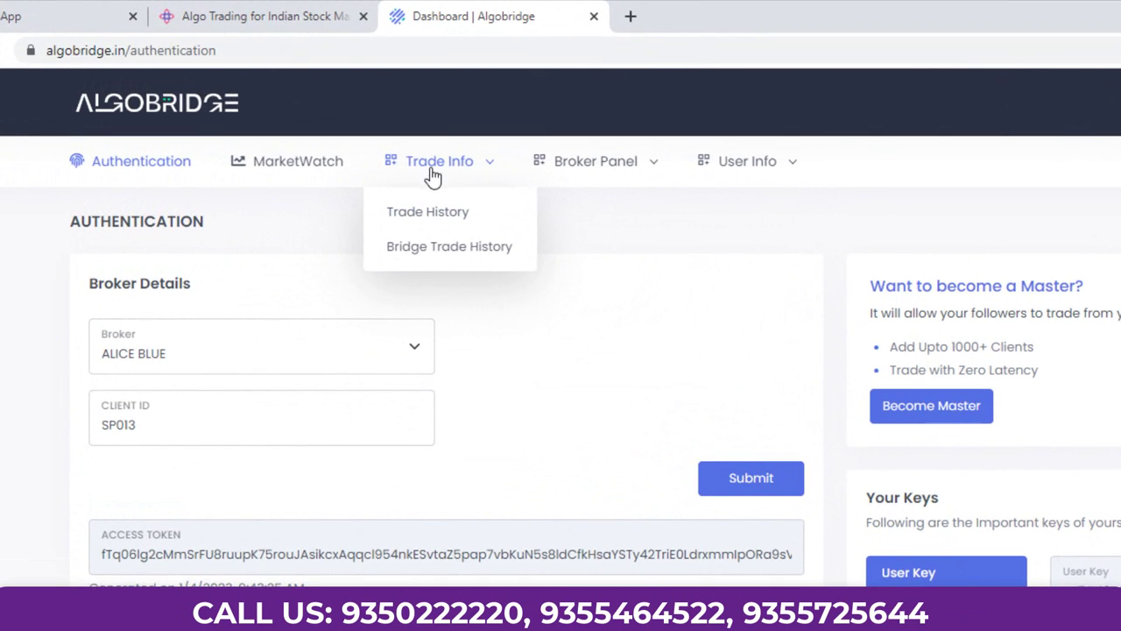
click(434, 250)
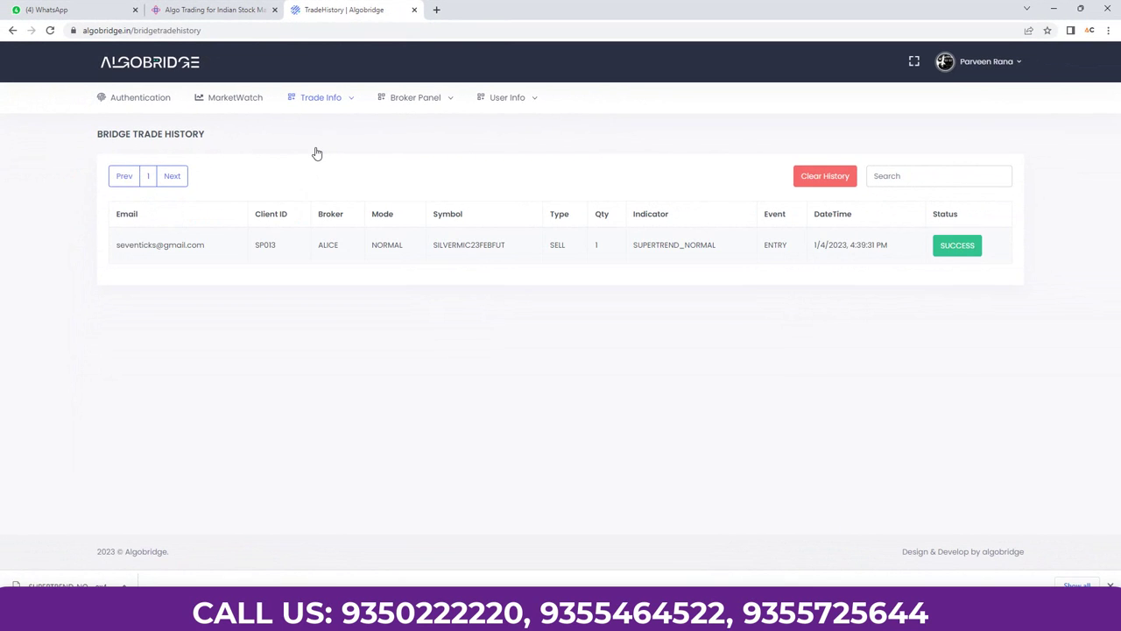
double_click(290, 249)
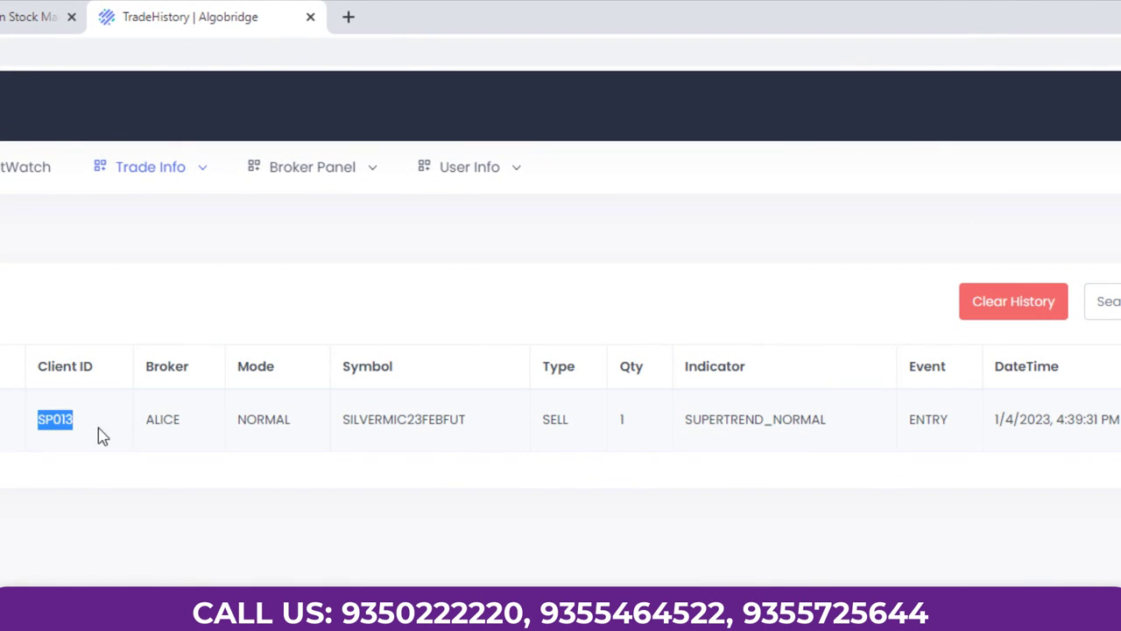
drag(98, 429, 831, 435)
click(830, 532)
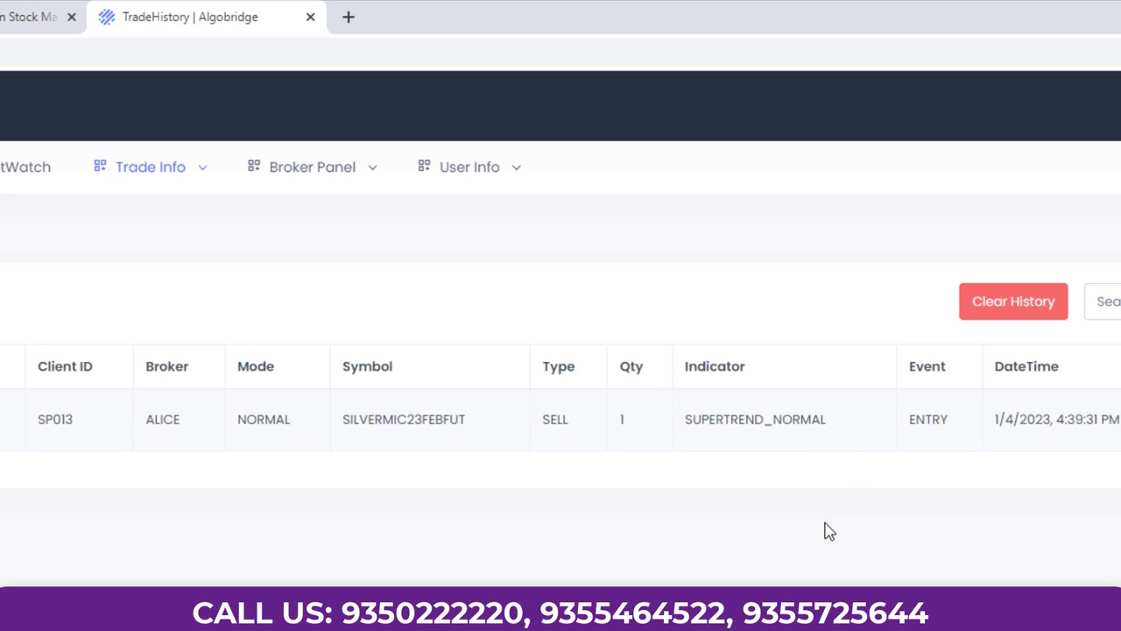
Highlight the trade's ENTRY event, switch to MT4, dismiss the SILMIC stoploss alert, and inspect its Experts log entry.
drag(911, 426, 953, 415)
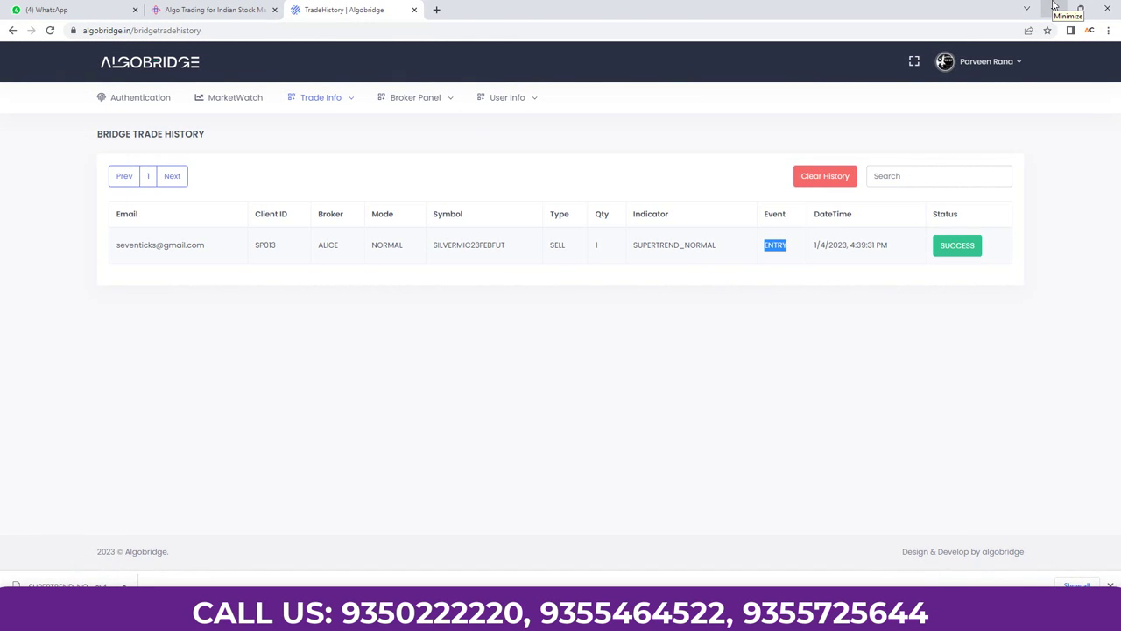
click(1056, 7)
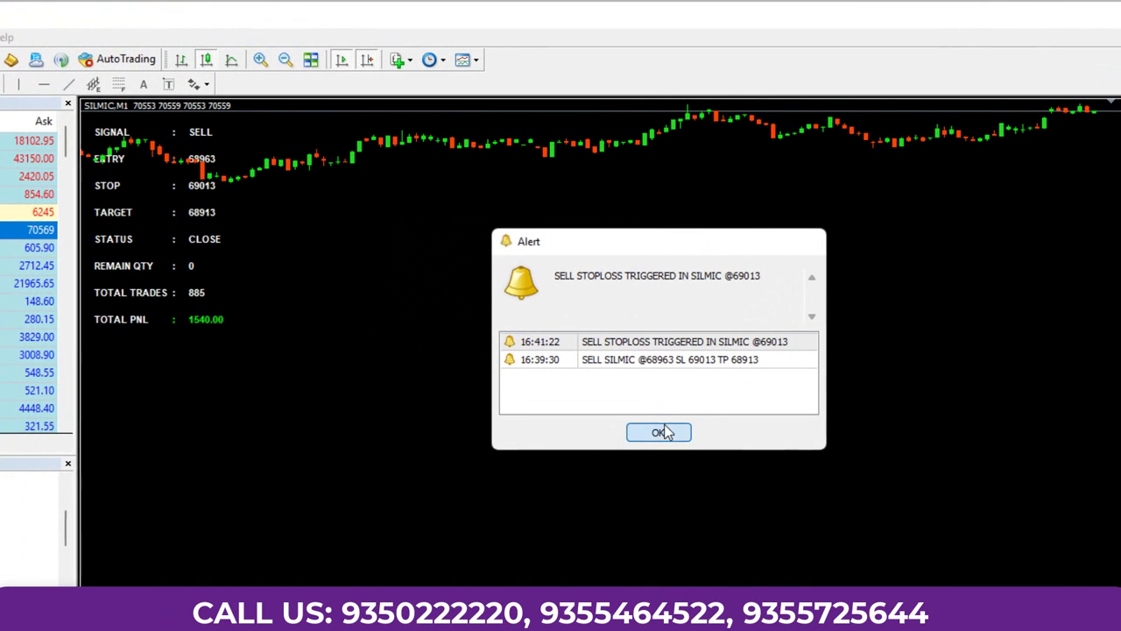
click(661, 432)
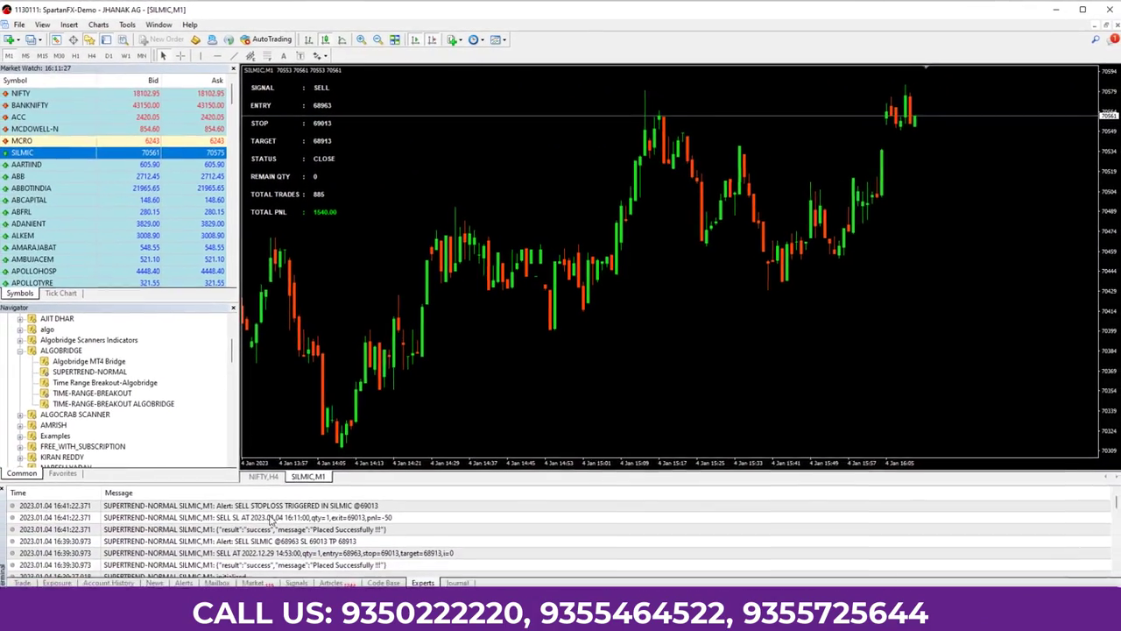
click(232, 506)
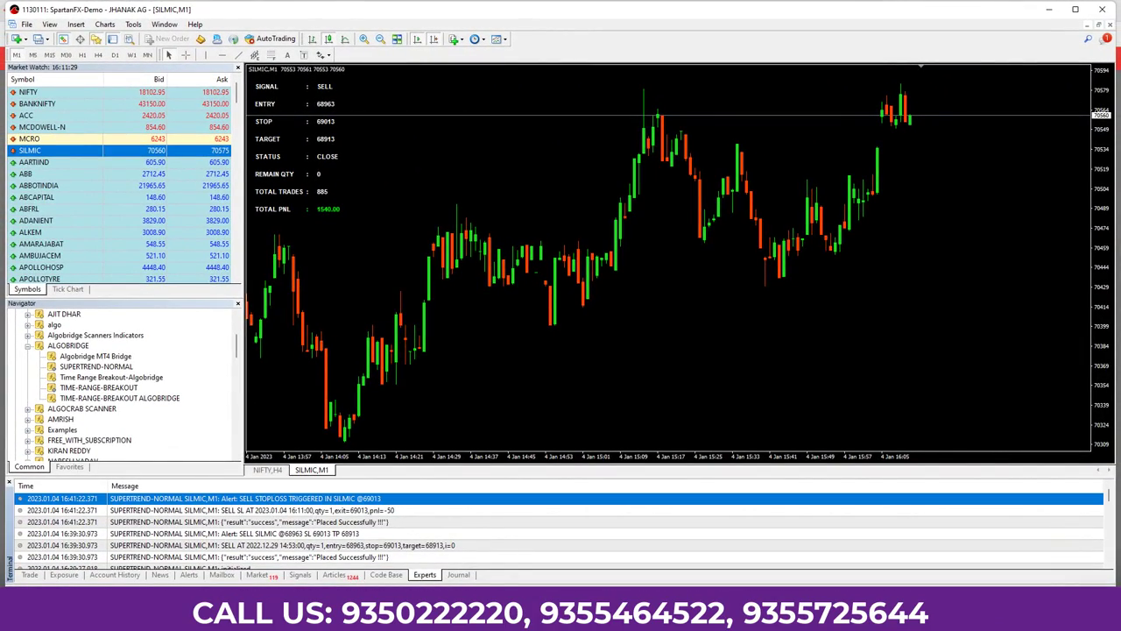
Switch to Algobridge in Chrome, reload the Bridge Trade History, and examine the STOP trade's event and indicator details.
mouse_move(719, 618)
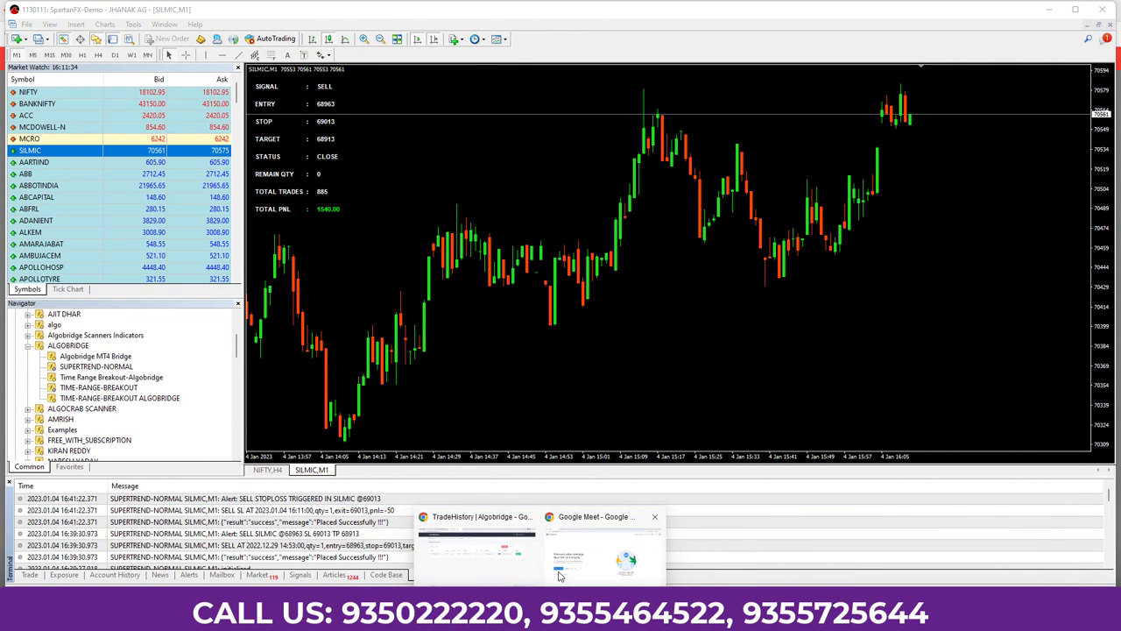
click(719, 543)
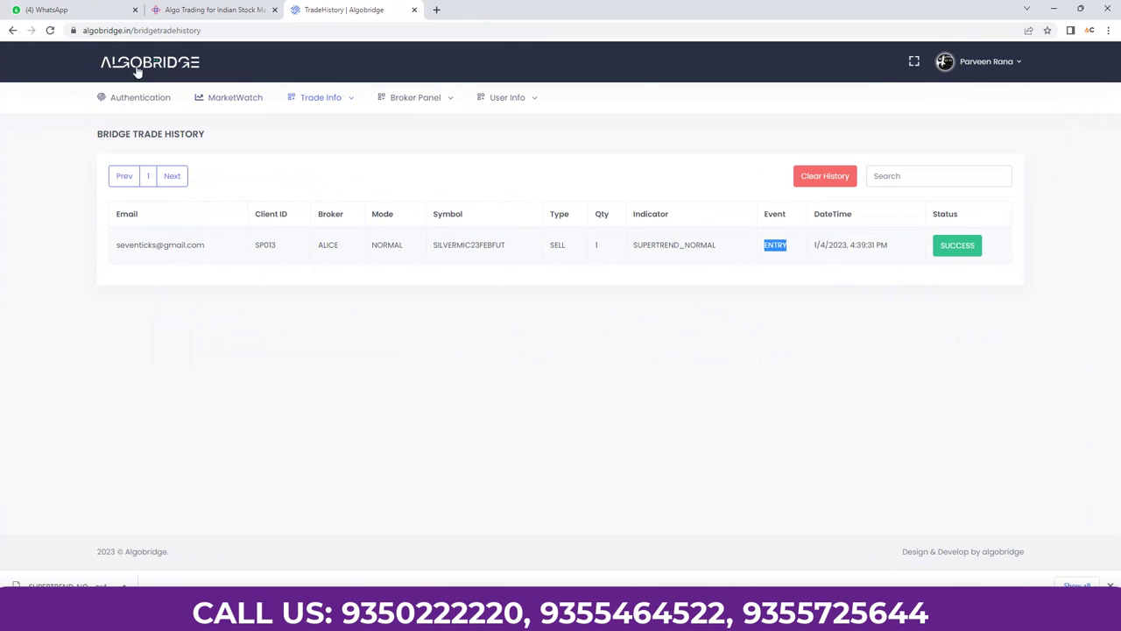
click(50, 31)
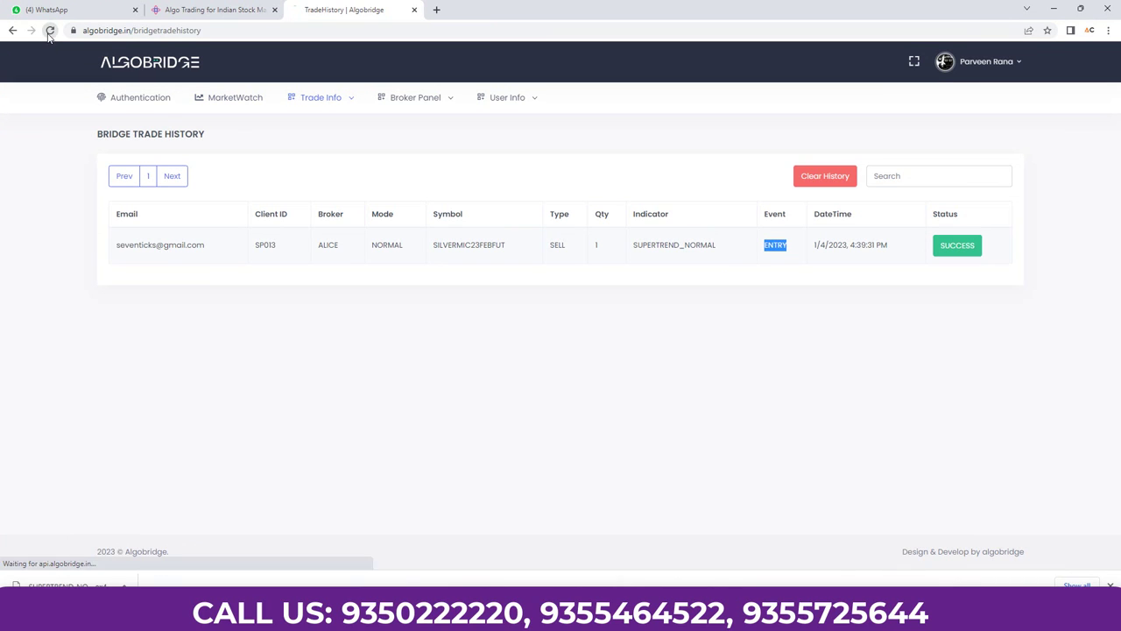
mouse_move(325, 111)
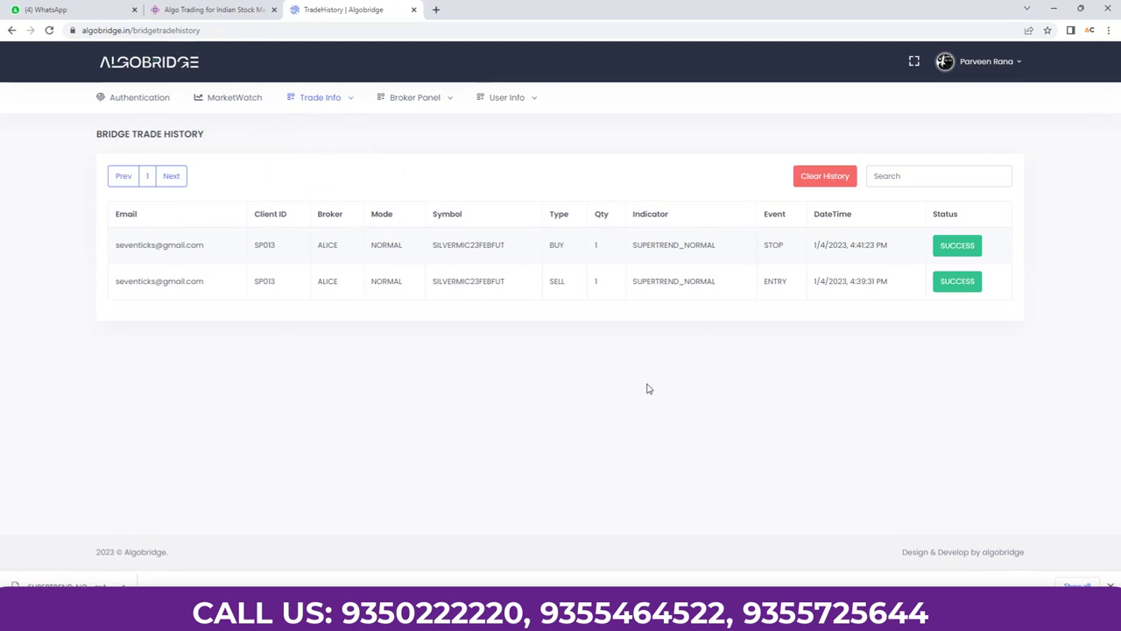
drag(762, 244, 783, 242)
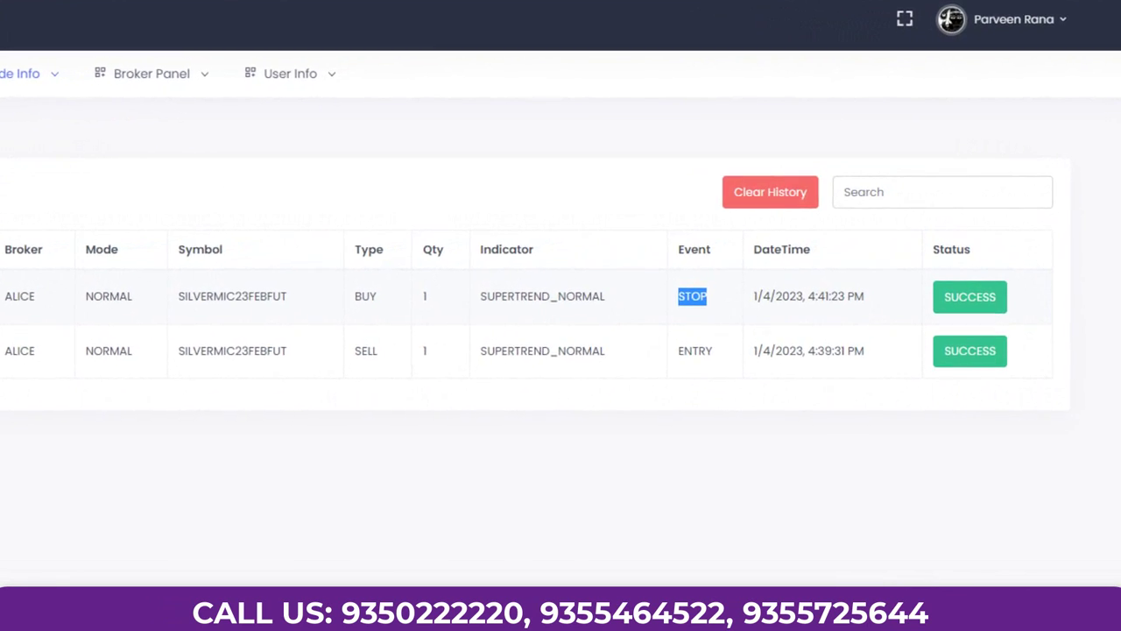
drag(2, 296, 605, 294)
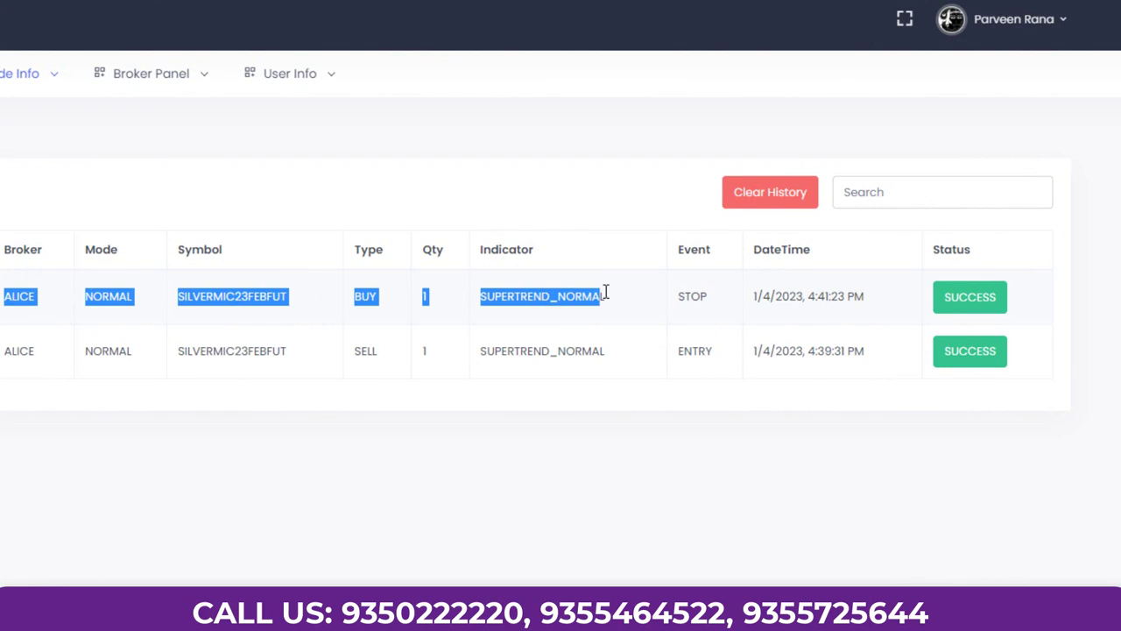
click(685, 298)
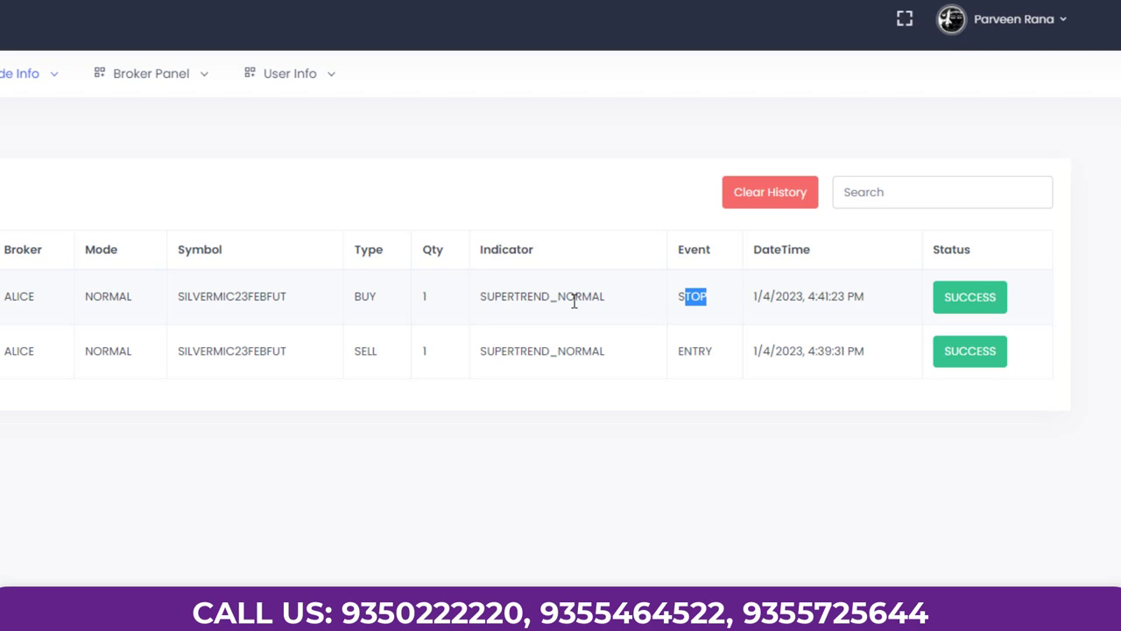
drag(480, 296, 575, 293)
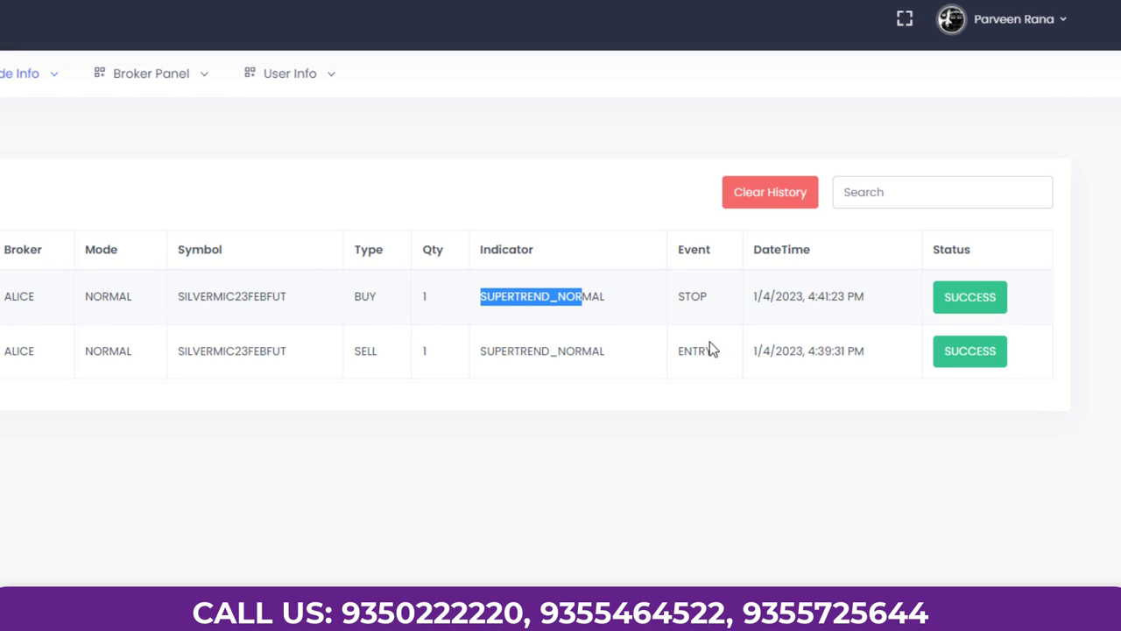
Reload the Bridge Trade History and examine the newest BUY ENTRY row for SILVERMIC23FEBFUT.
click(52, 81)
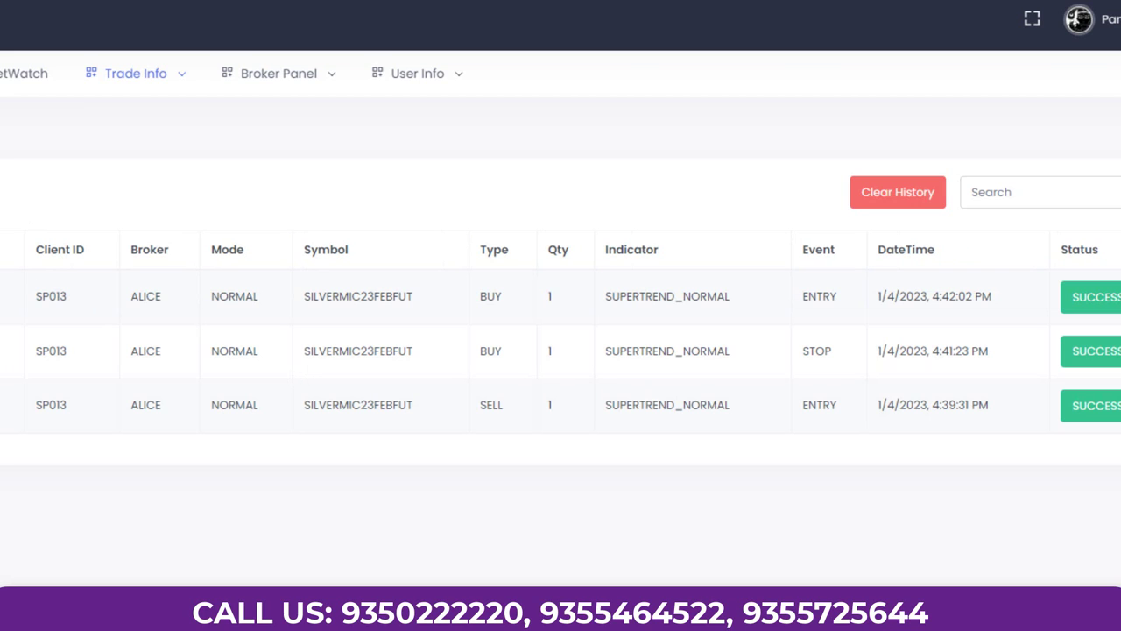
drag(33, 296, 993, 310)
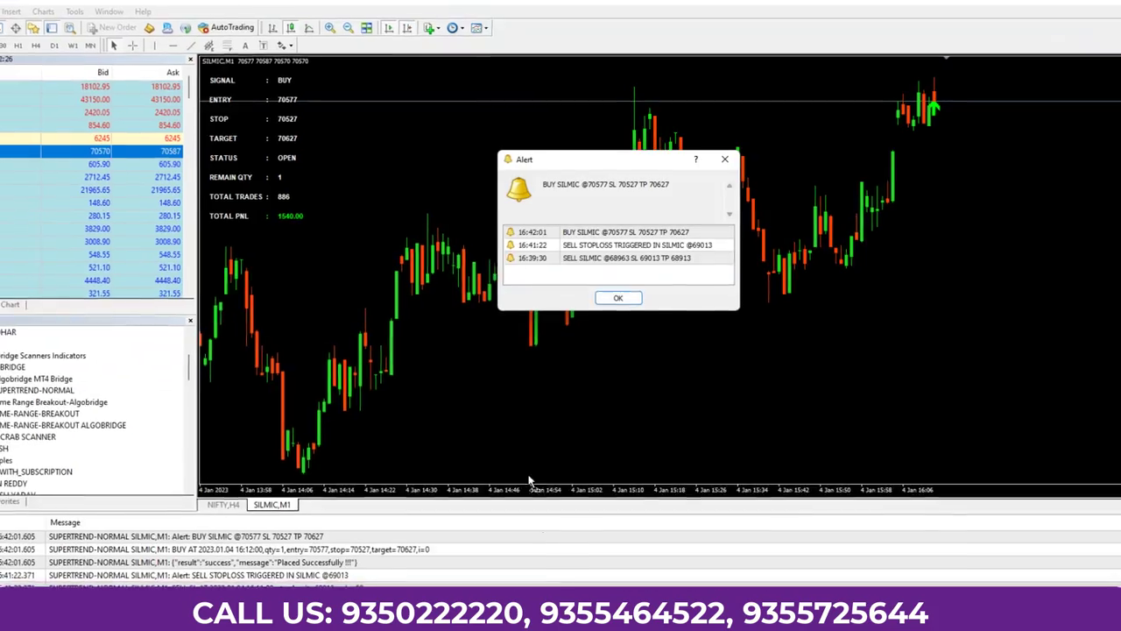
Dismiss the BUY alert in MT4 and open the inputs of the SILMIC chart's SUPERTREND-NORMAL indicator.
click(617, 298)
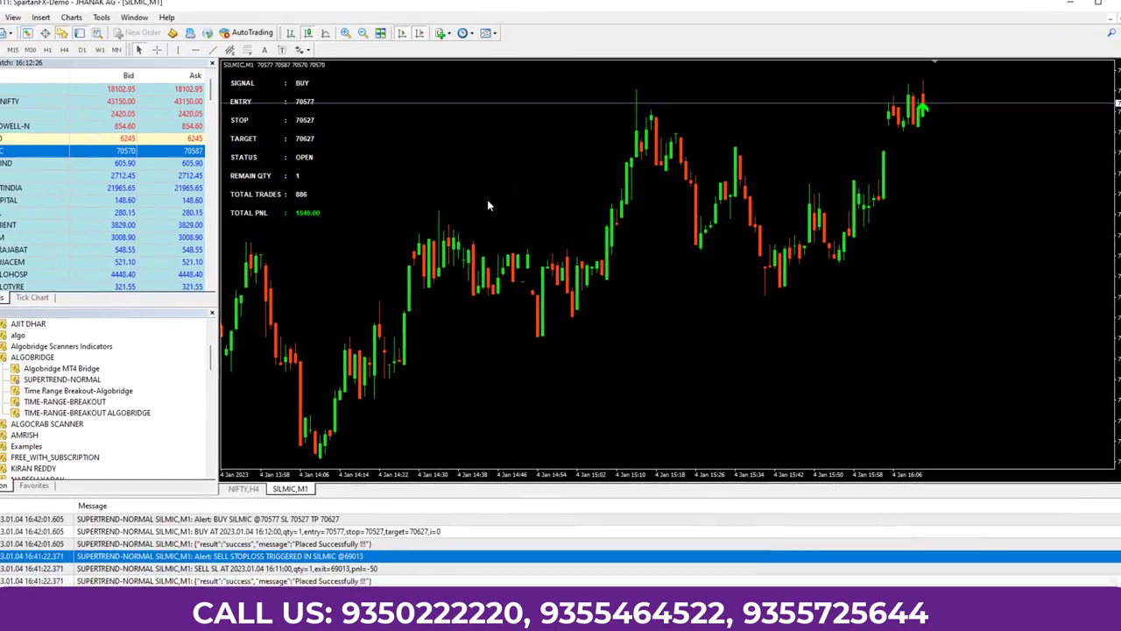
right_click(440, 156)
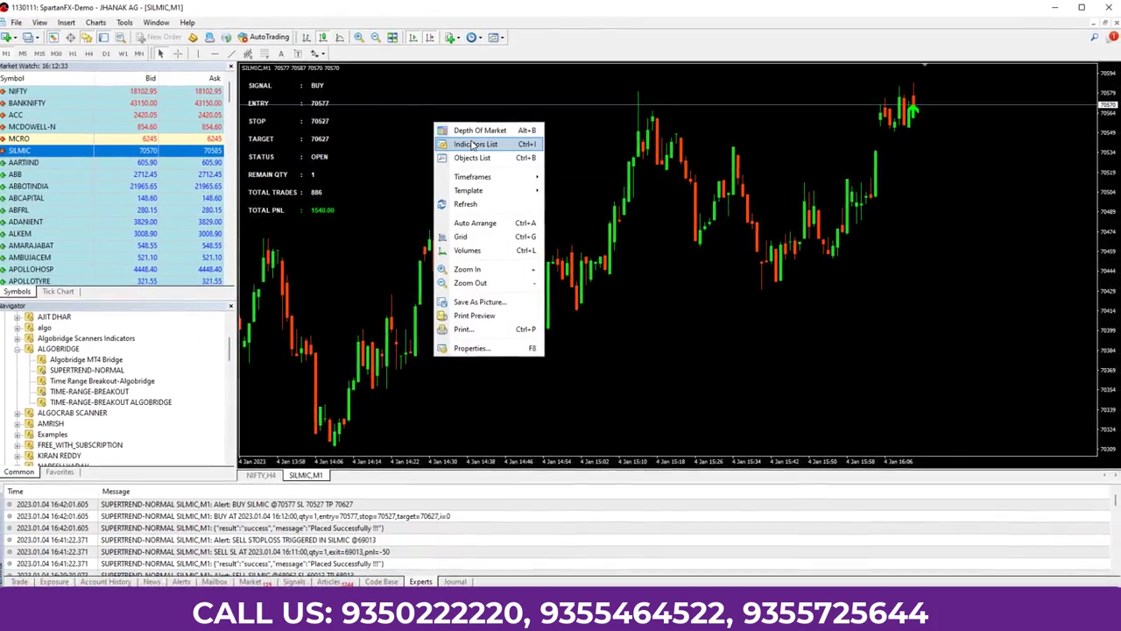
click(456, 76)
double_click(76, 63)
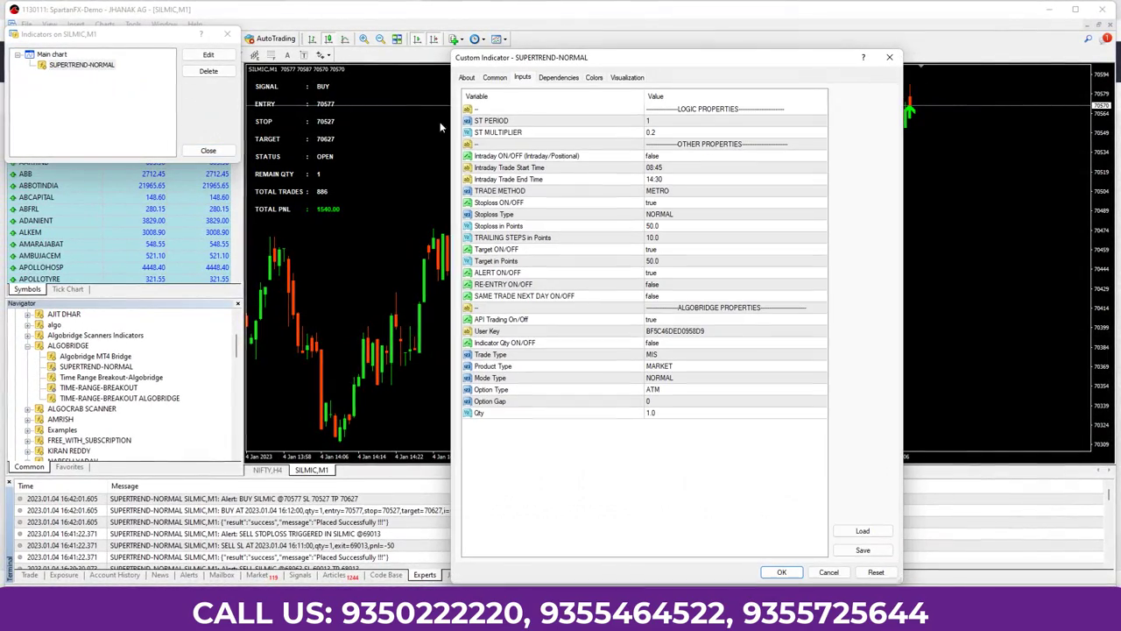
Review the indicator's inputs from ST MULTIPLIER through SAME TRADE NEXT DAY, keeping Stoploss Type at NORMAL.
click(649, 131)
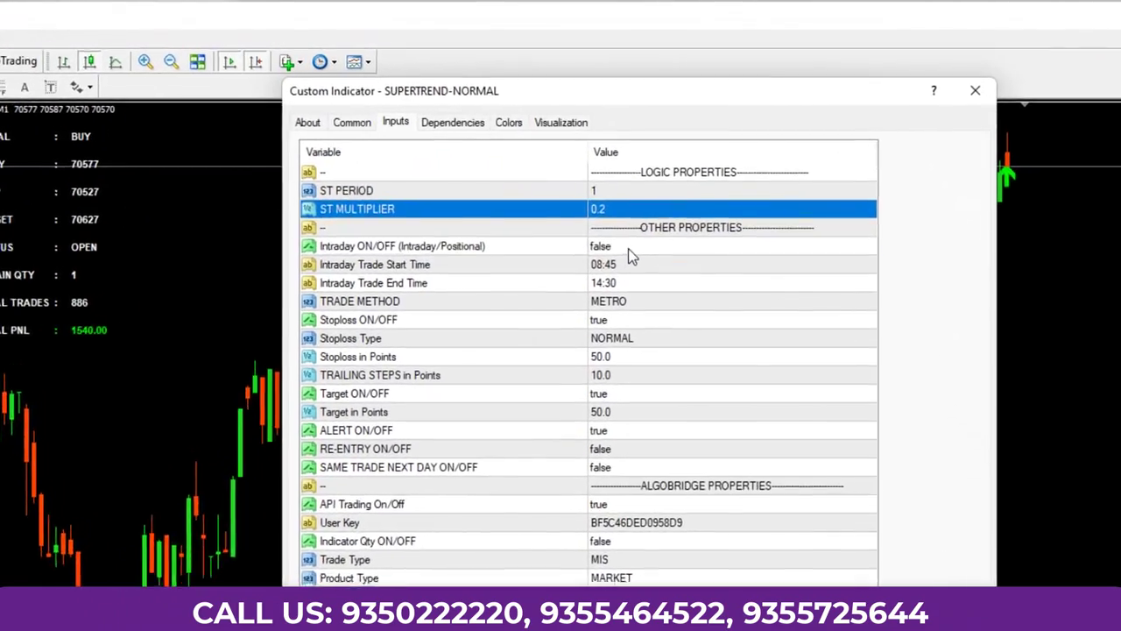
click(656, 182)
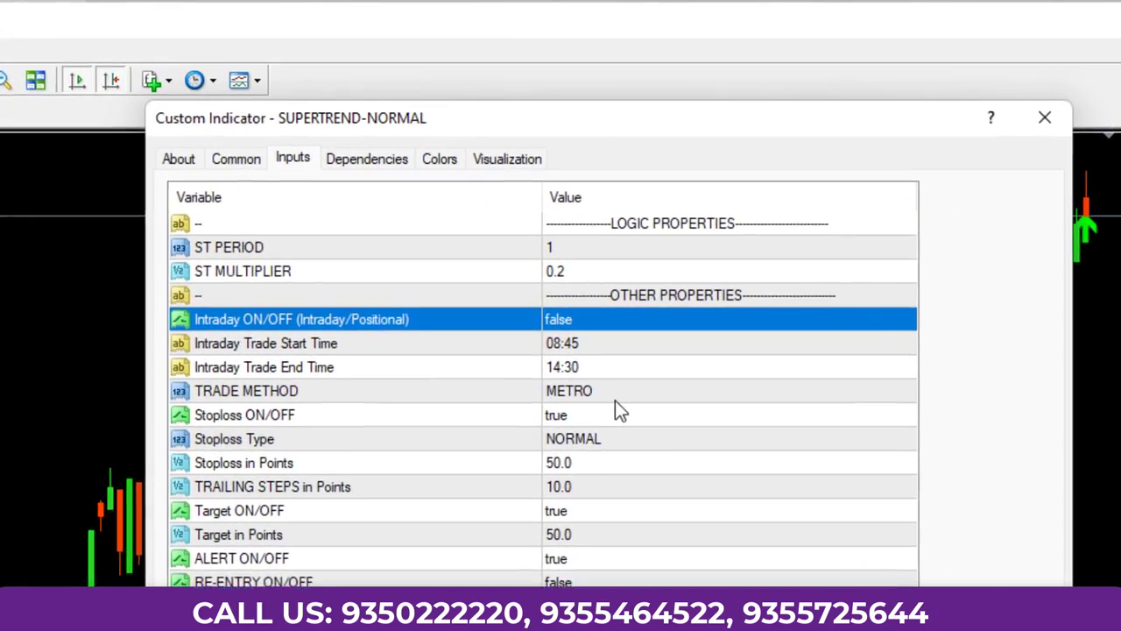
click(638, 337)
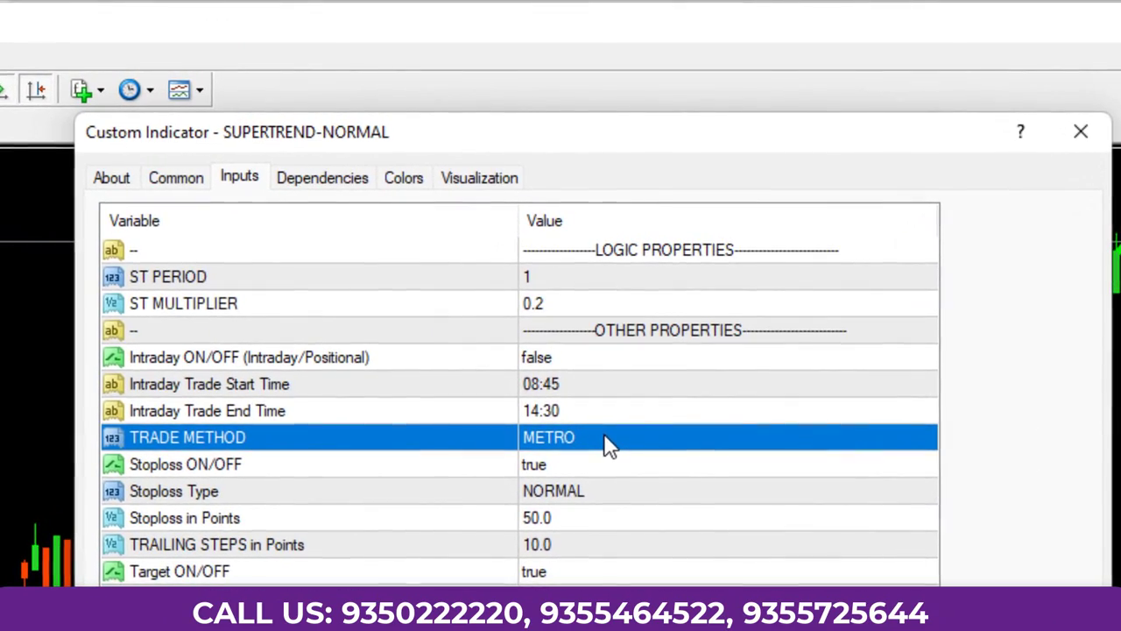
click(552, 493)
click(555, 493)
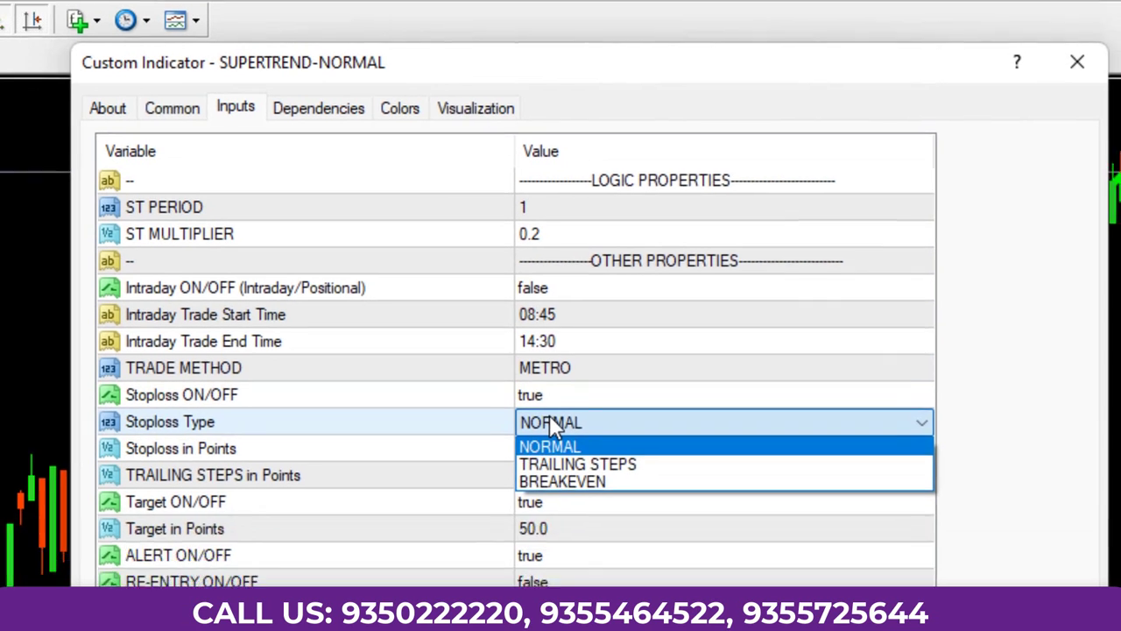
click(557, 494)
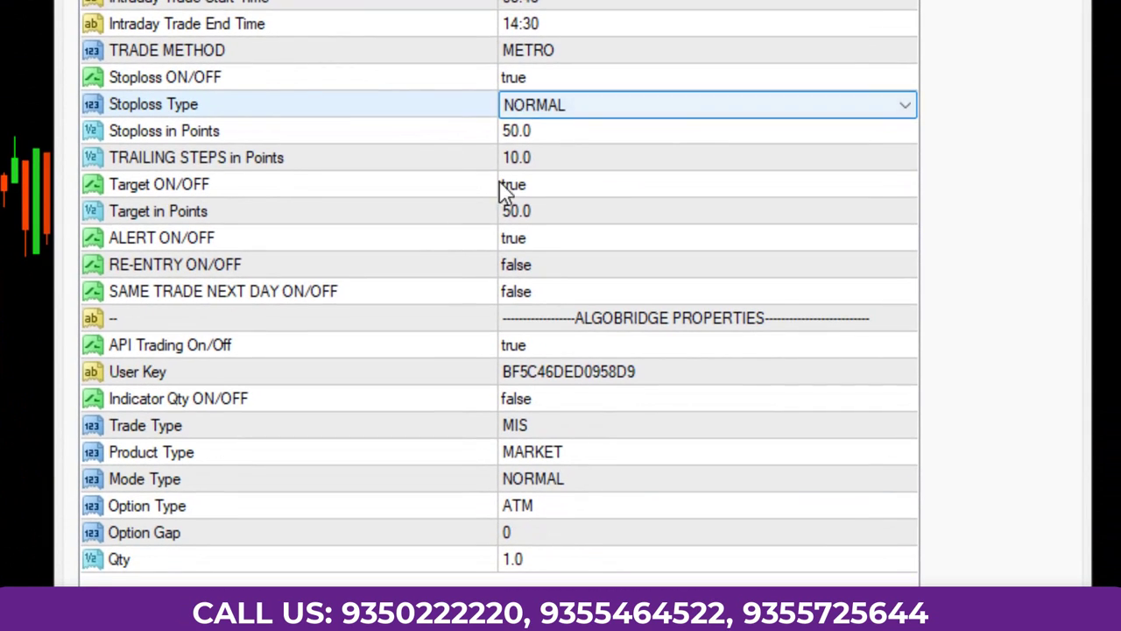
click(505, 185)
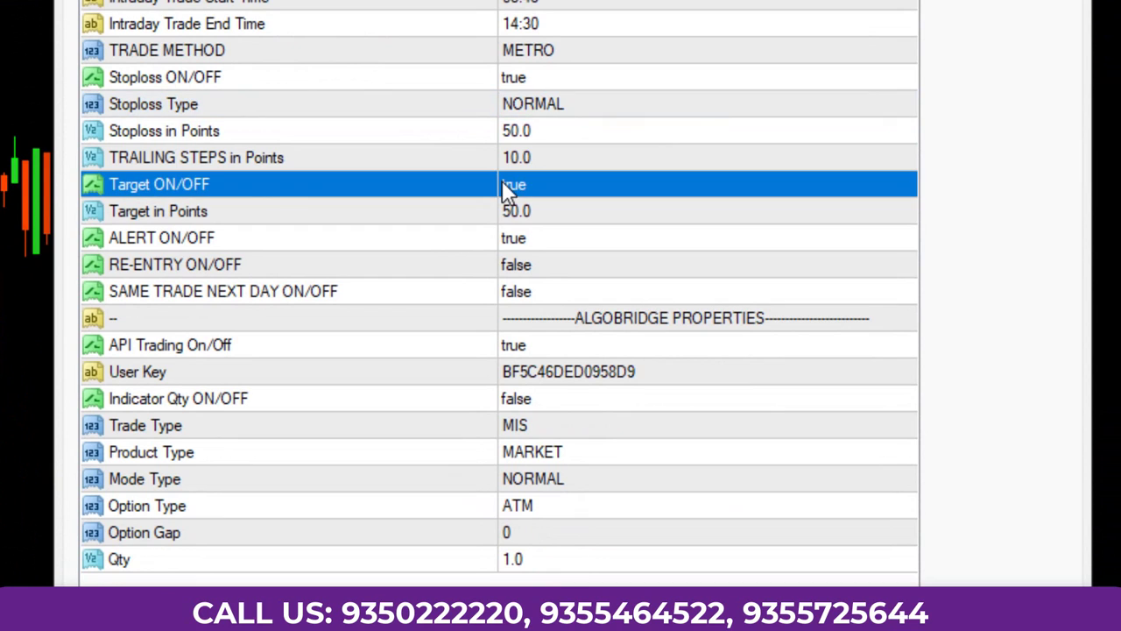
click(524, 250)
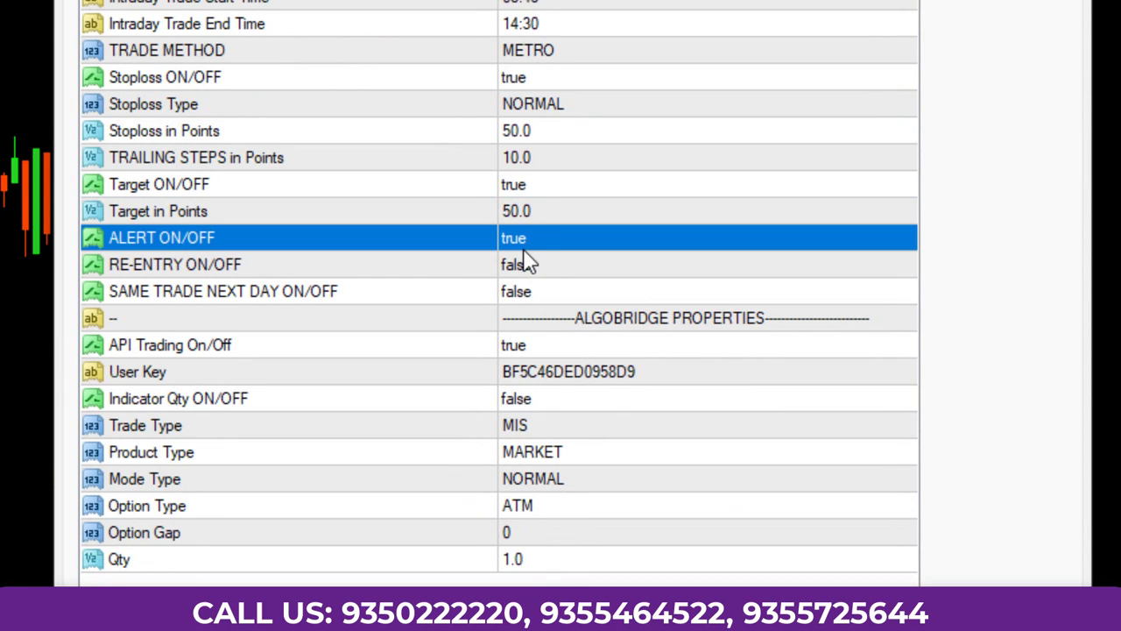
click(520, 300)
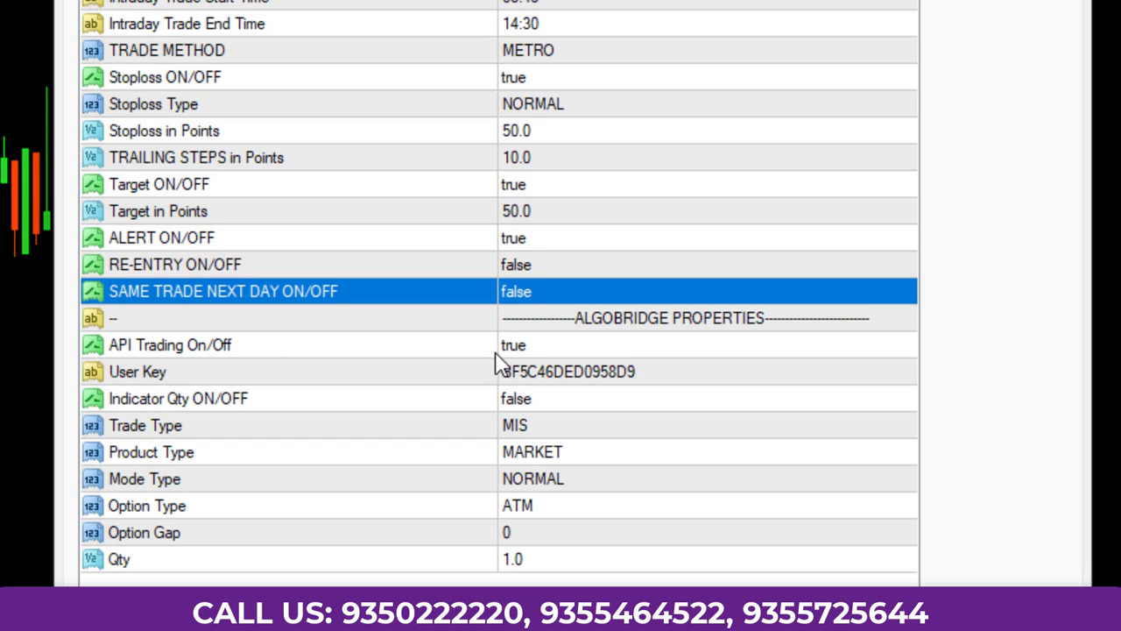
Change the API Trading On/Off setting of SUPERTREND-NORMAL and apply the inputs to the SILMIC chart.
click(519, 349)
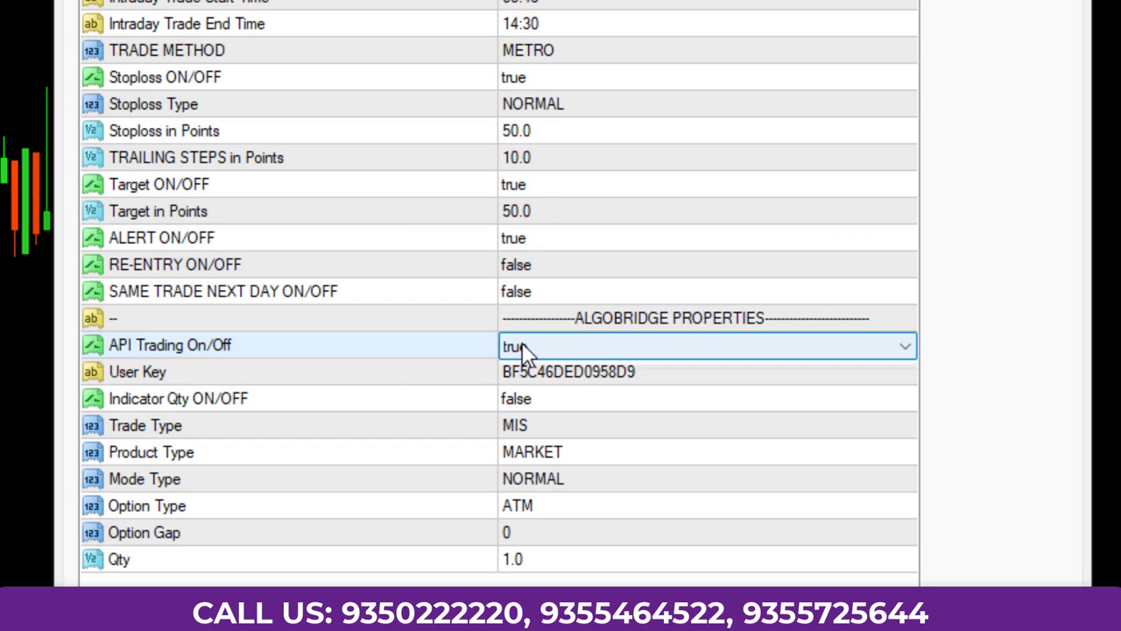
click(523, 354)
click(523, 371)
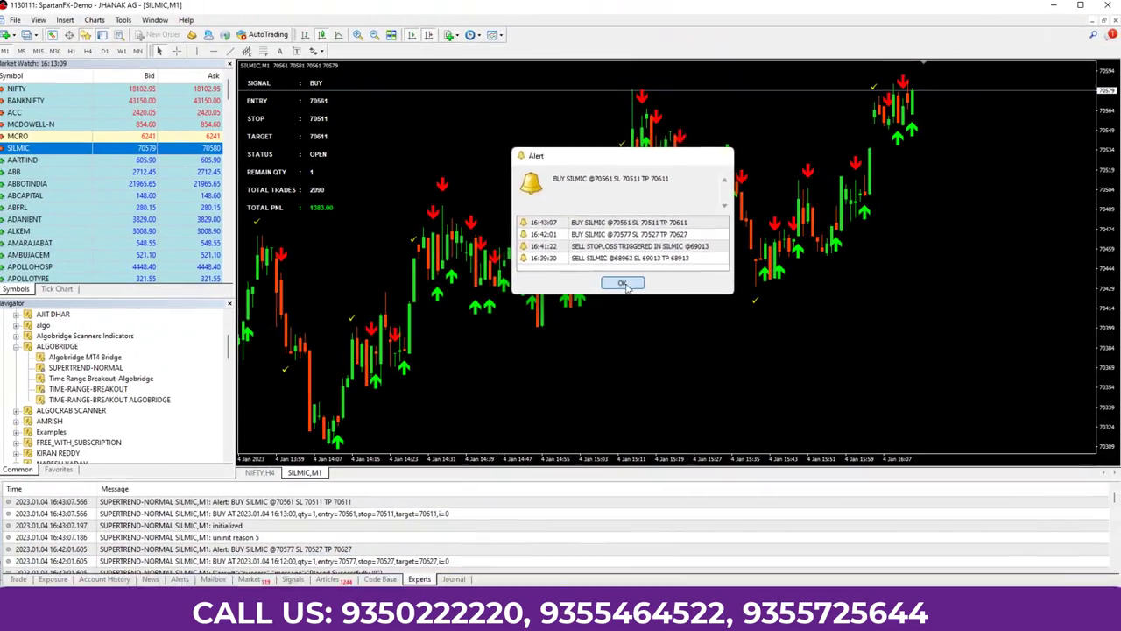
Dismiss the new SILMIC BUY alert and clear all messages from the terminal's Experts log.
click(595, 285)
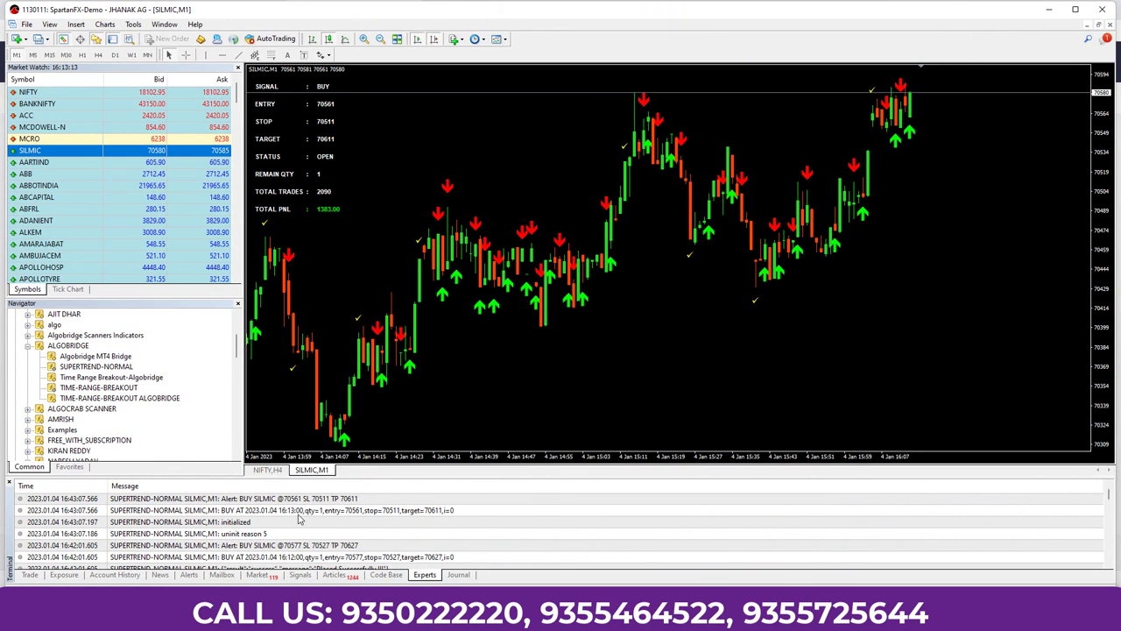
right_click(299, 514)
click(326, 459)
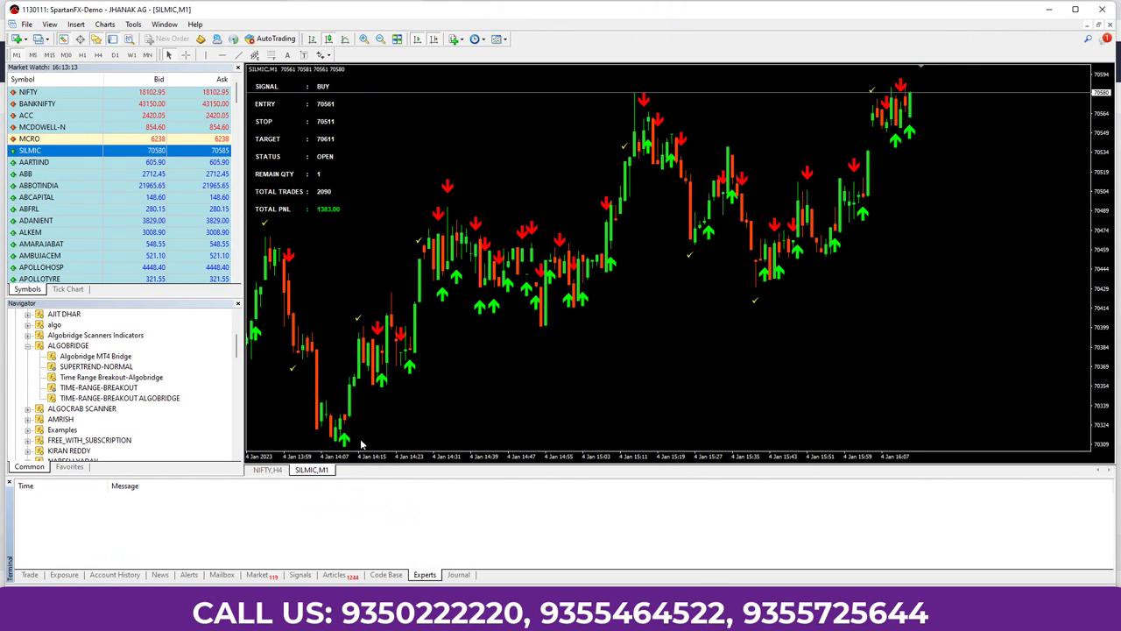
Switch to Algobridge in Chrome and open the account's Settings page to review the Bridge Tool symbols.
click(1048, 10)
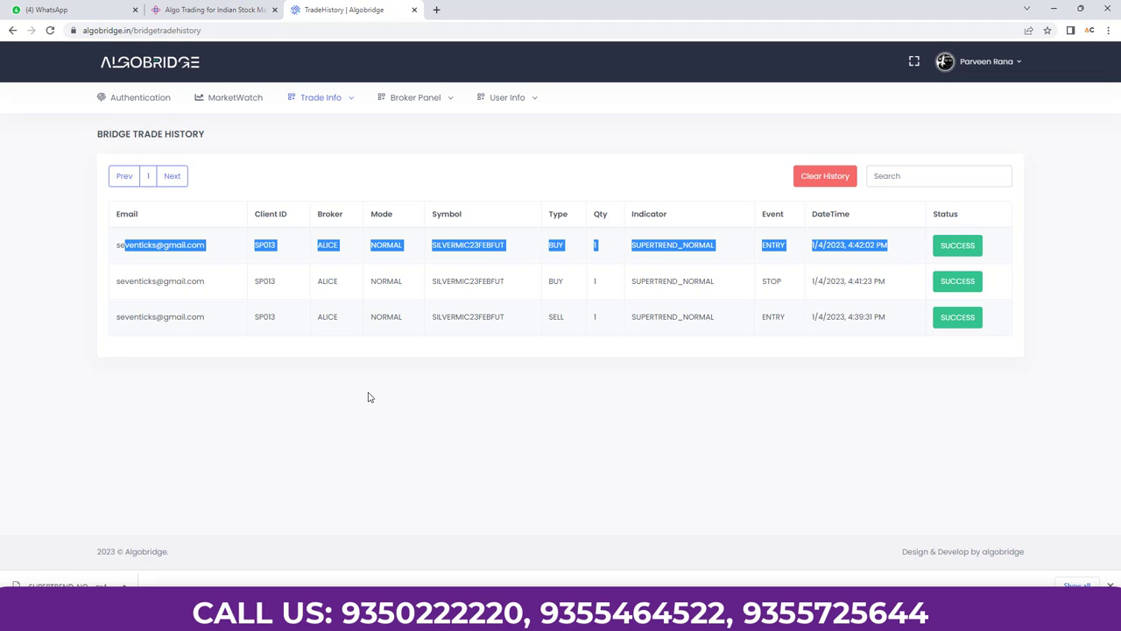
click(1014, 63)
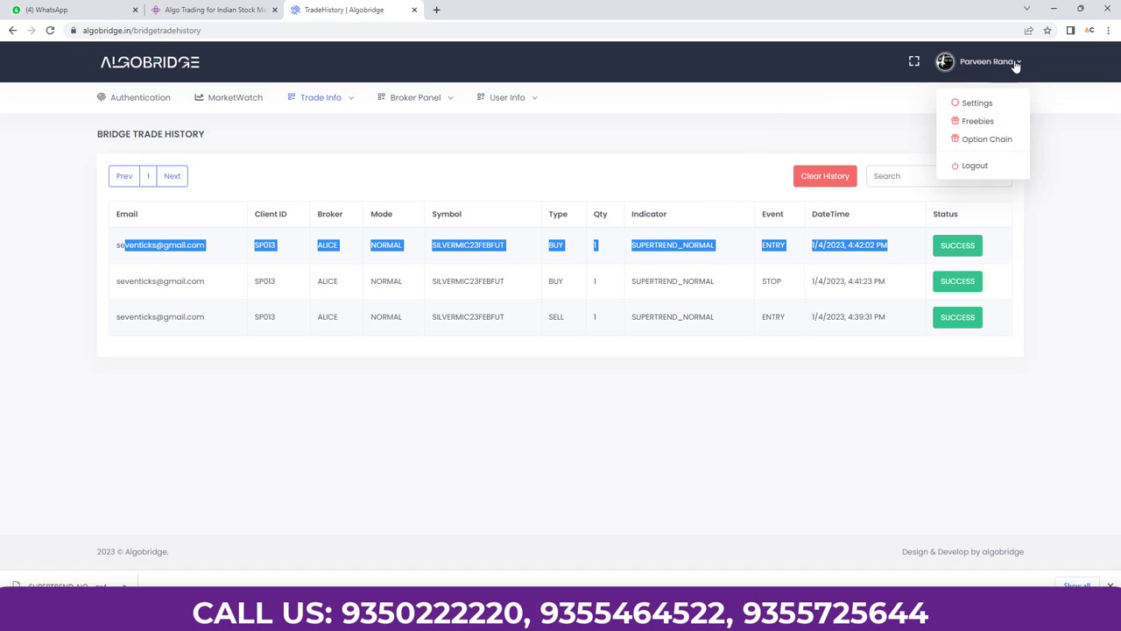
click(972, 98)
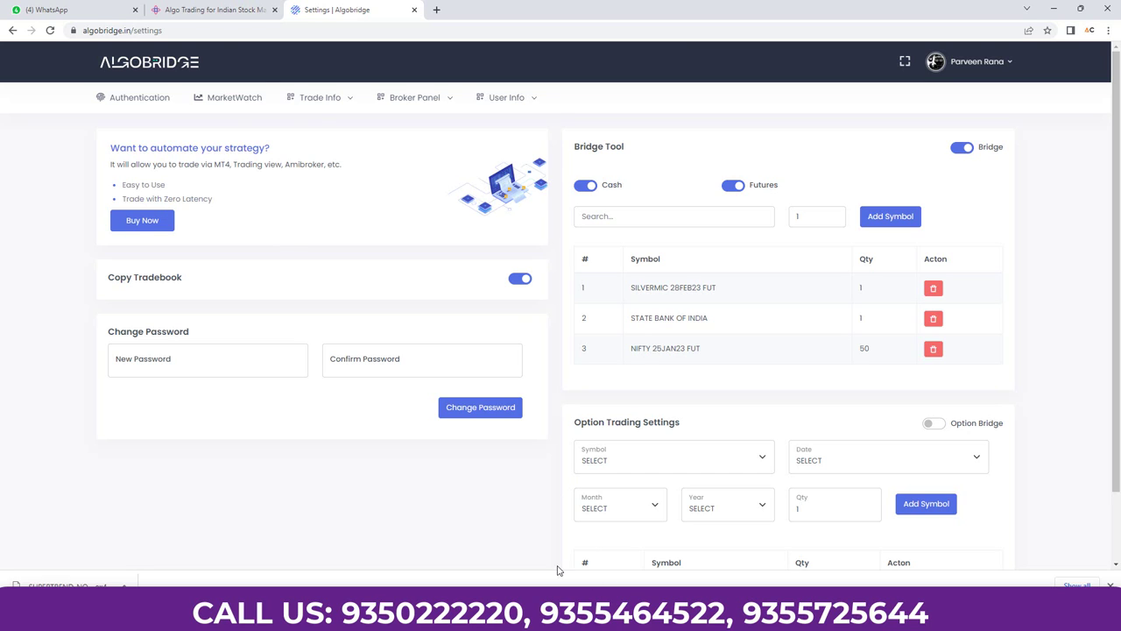
Place a regular MIS market sell order for SILVERMIC23FEBFUT from MarketWatch with quantity 3.
click(236, 99)
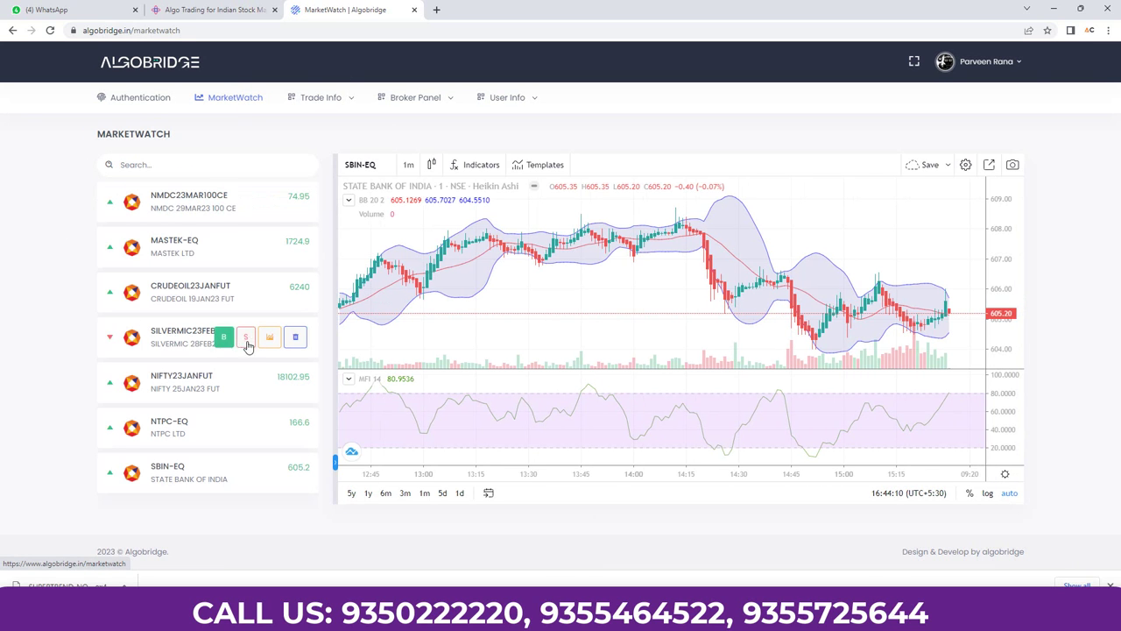
click(246, 338)
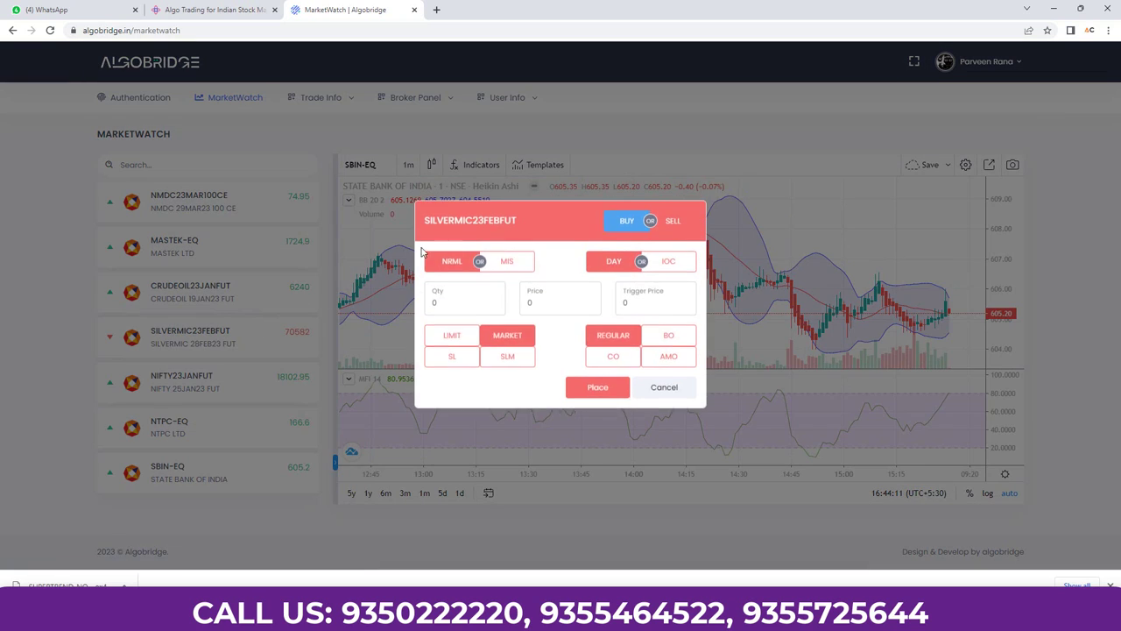
double_click(437, 304)
text(3)
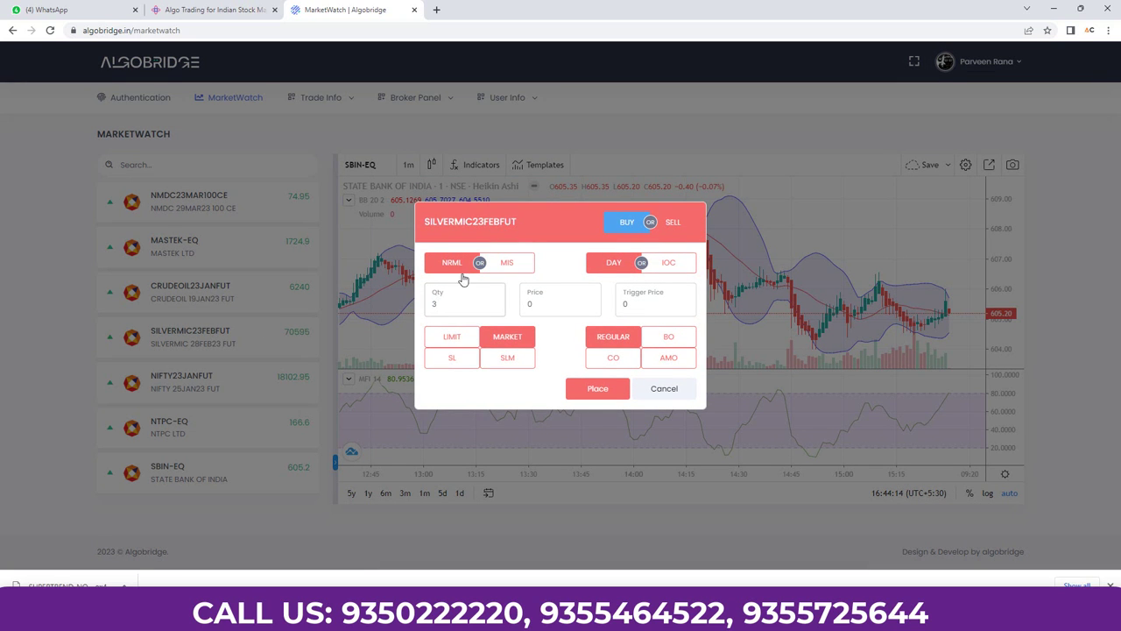
click(511, 269)
click(597, 389)
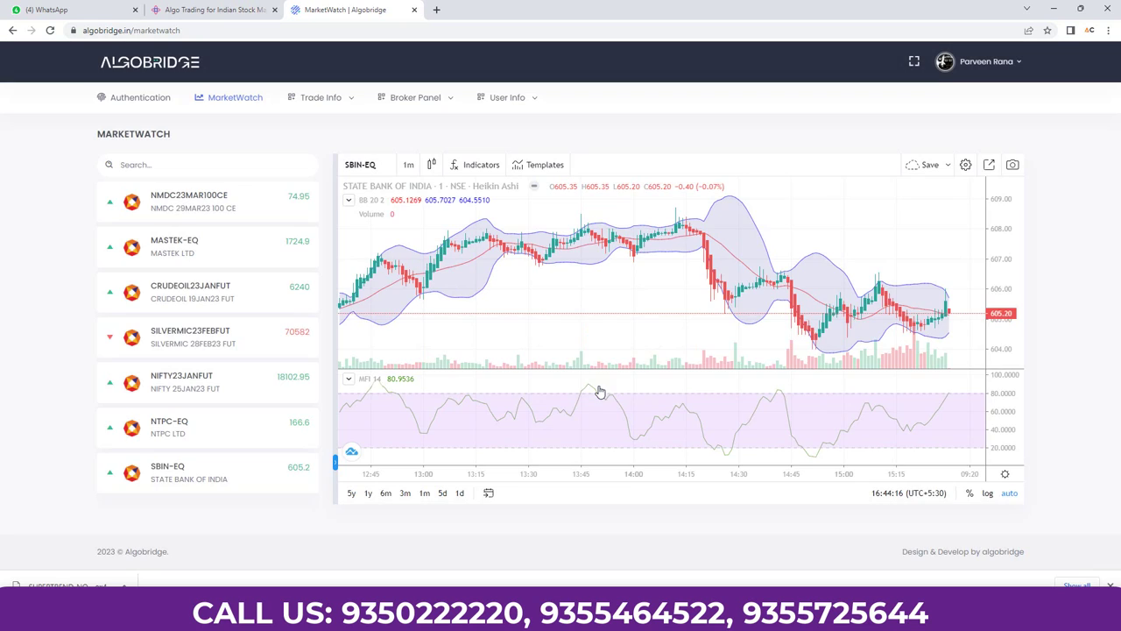
Open the broker's OrderBook and highlight the newest SILVERMIC23FEBFUT sell order to check its details.
click(339, 104)
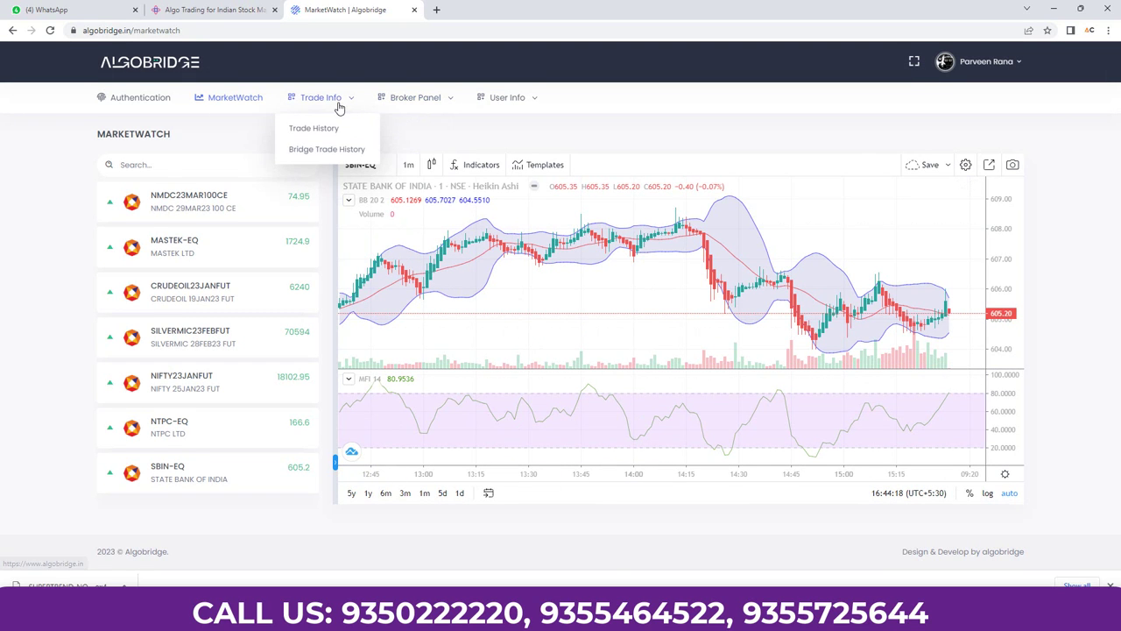
click(413, 99)
click(396, 128)
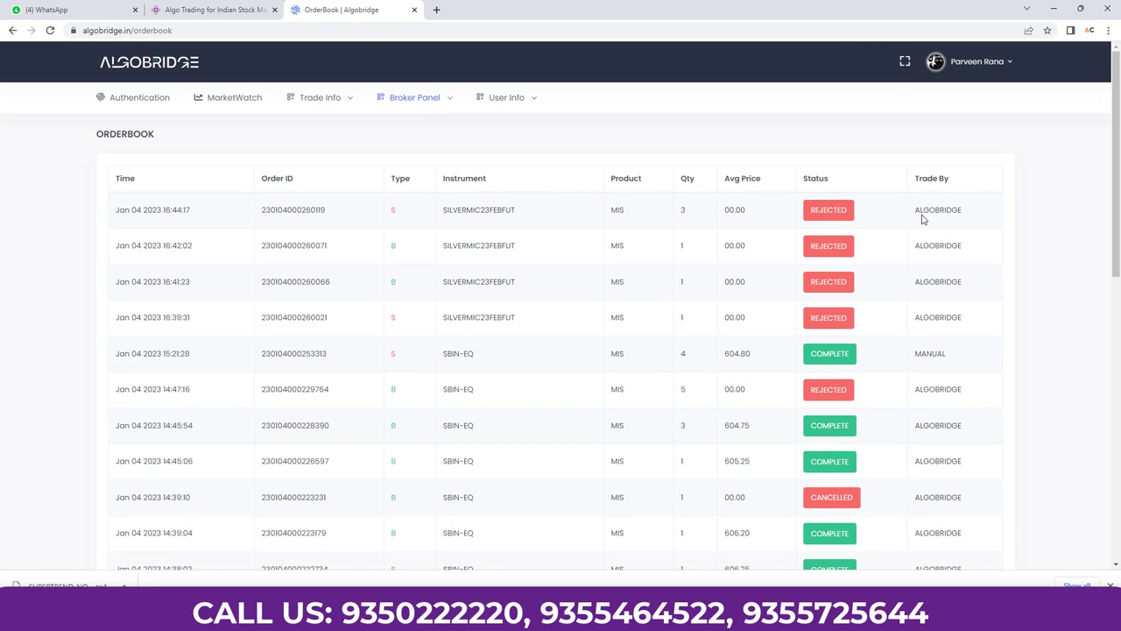
drag(974, 213, 117, 207)
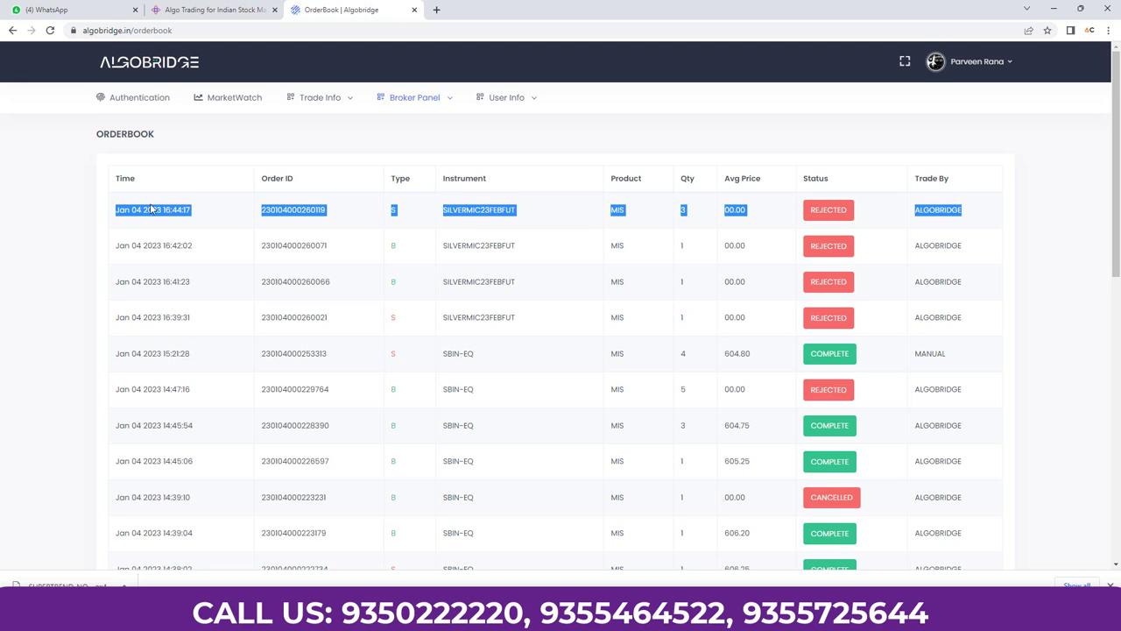
Review all SILVERMIC23FEBFUT entries in Bridge Trade History and return to the OrderBook to compare them.
click(303, 98)
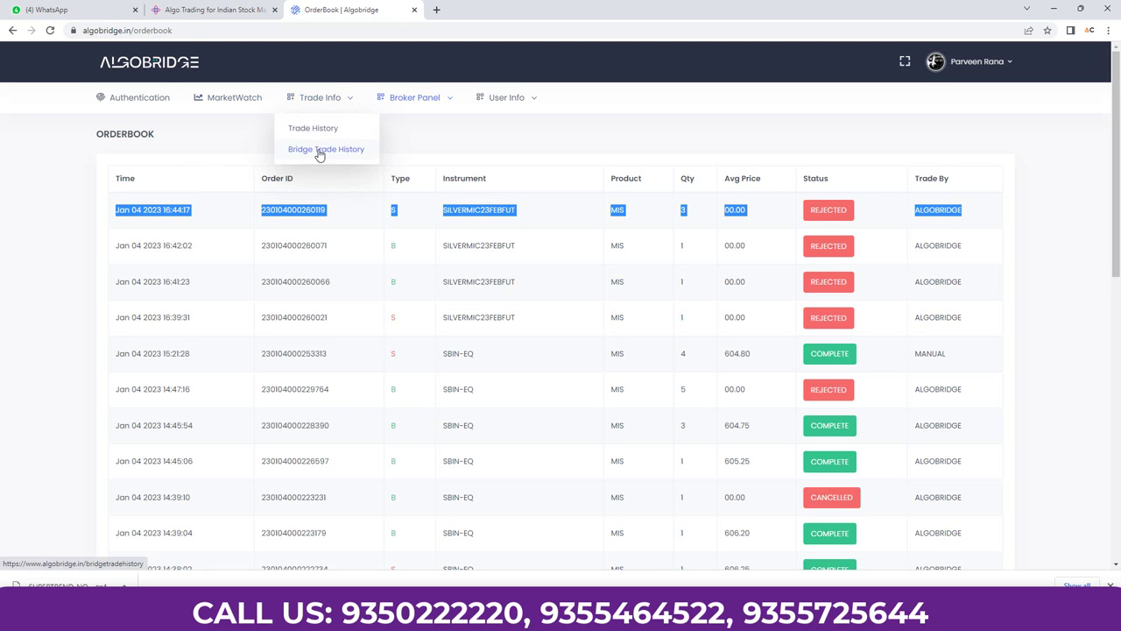
click(320, 151)
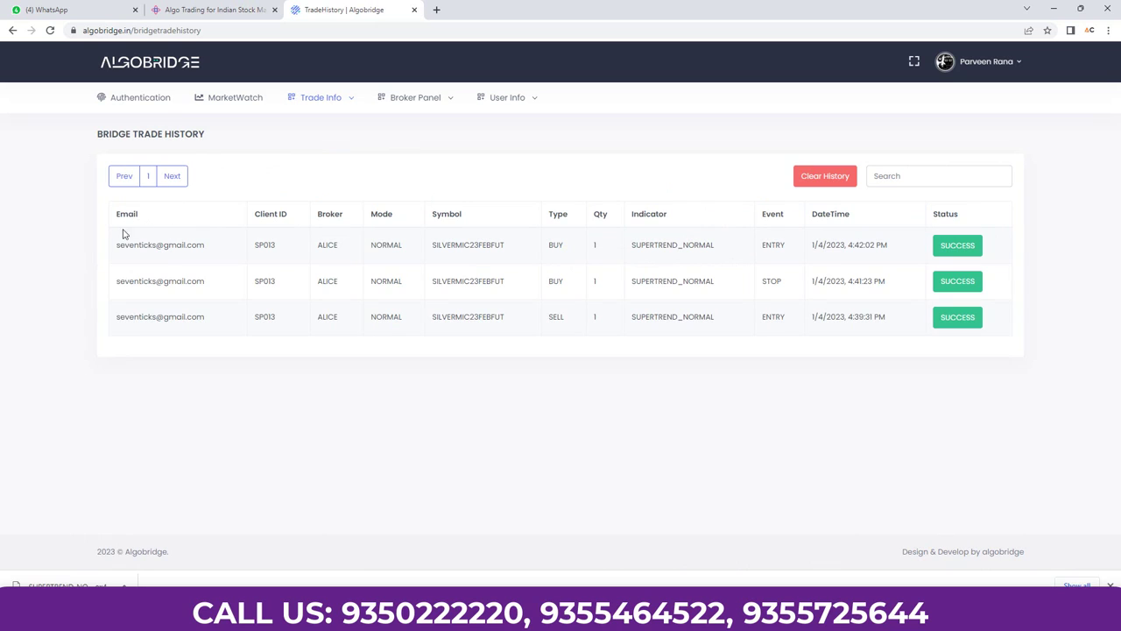
drag(119, 246, 884, 343)
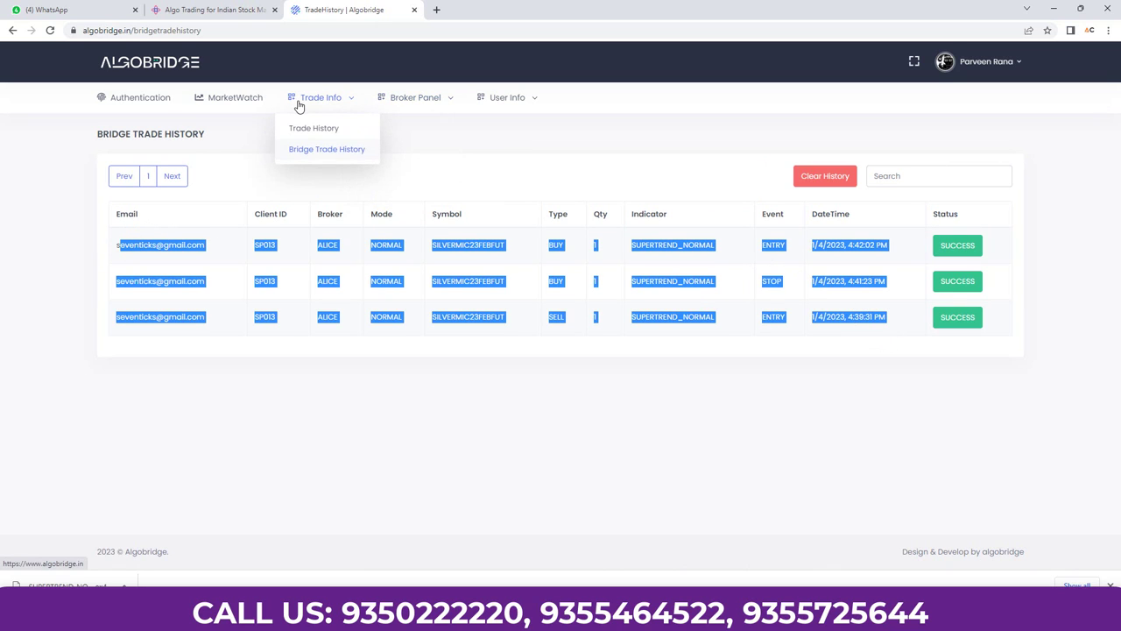
mouse_move(397, 100)
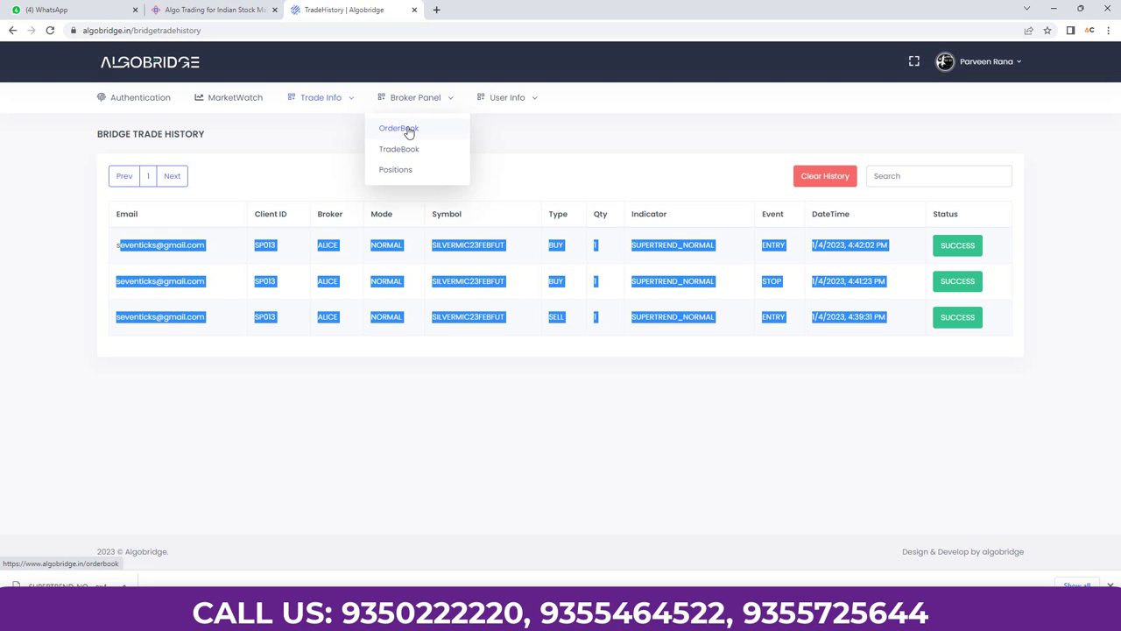
click(408, 130)
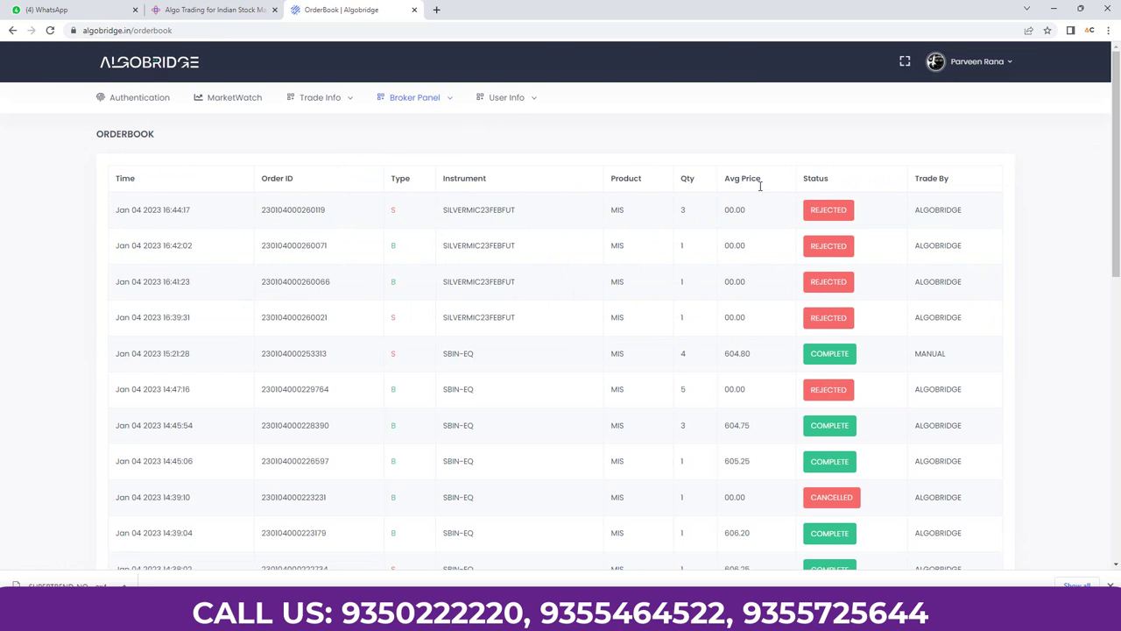